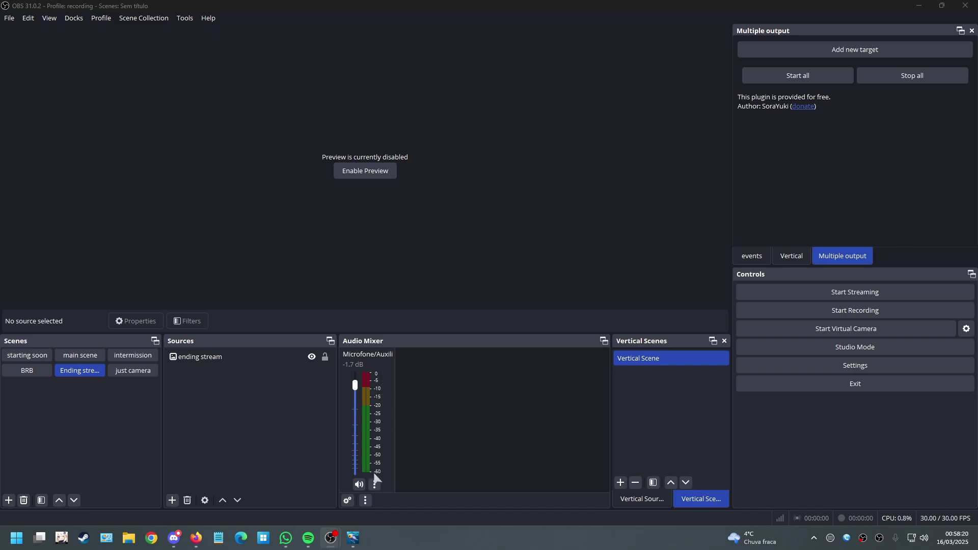
- Set the Microfone/Auxiliar source's device to Microphone (HyperX Quadcast) in its properties and accept the change
{"action": "left_click", "coordinate": [375, 484]}
{"action": "left_click", "coordinate": [442, 461]}
{"action": "left_click", "coordinate": [389, 138]}
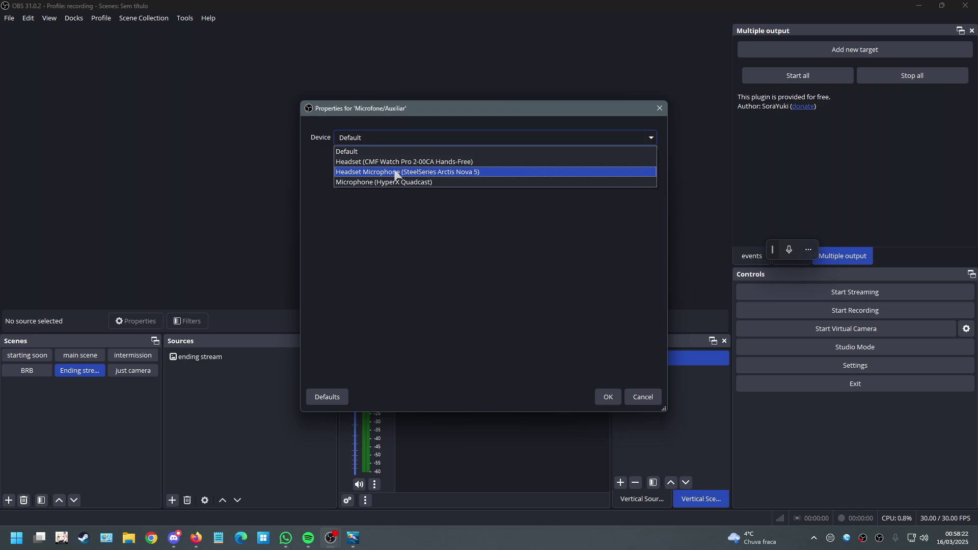
{"action": "left_click", "coordinate": [395, 170]}
{"action": "left_click", "coordinate": [608, 397]}
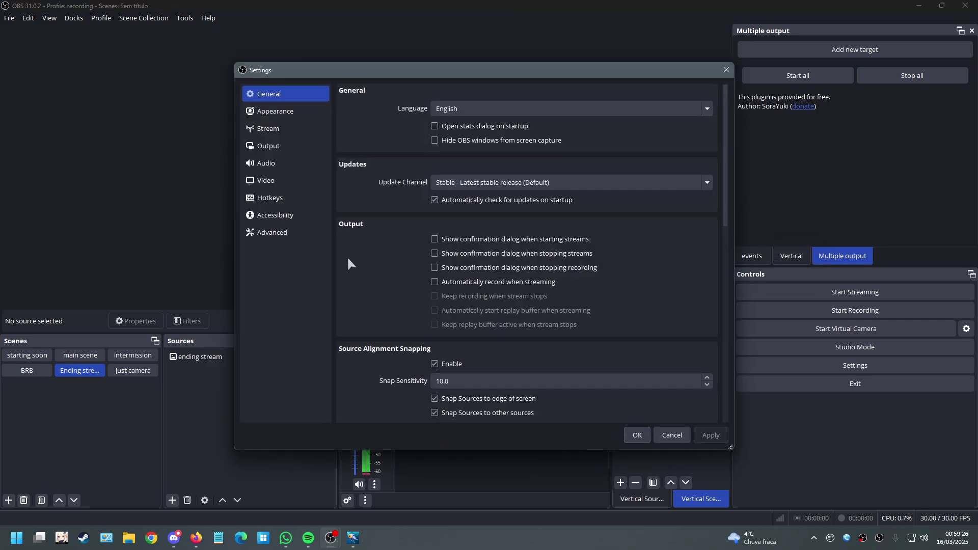
- Set the global Desktop Audio device to Disabled in the audio settings and accept the settings
{"action": "left_click", "coordinate": [291, 164]}
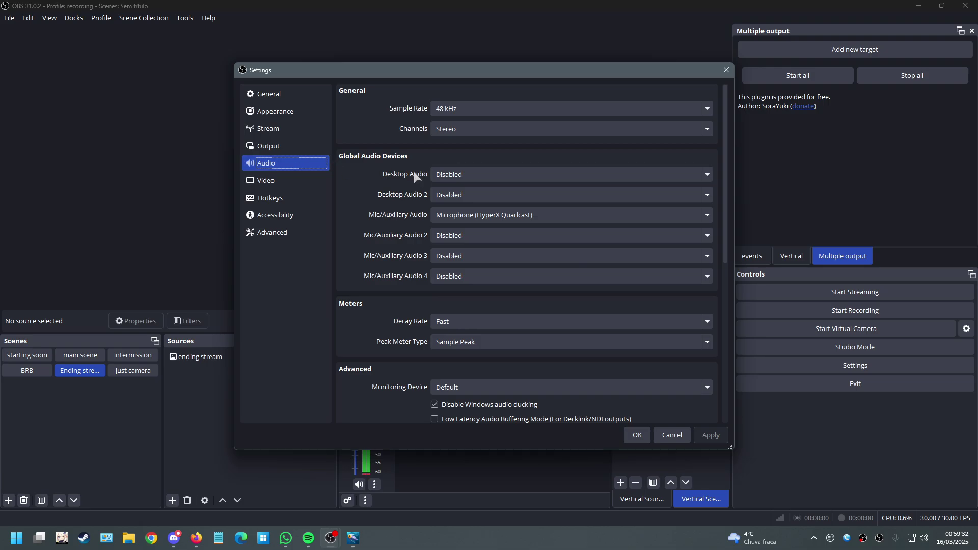
{"action": "left_click", "coordinate": [485, 175]}
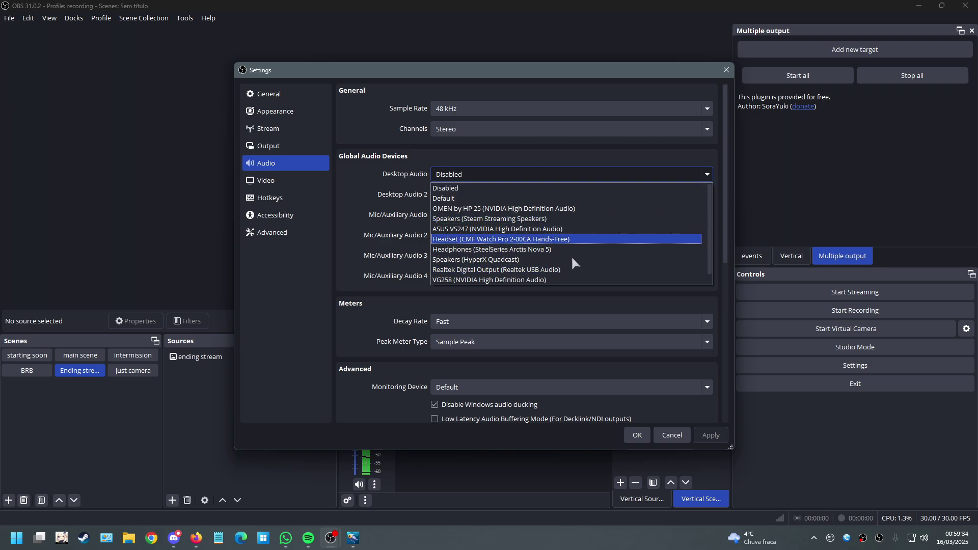
{"action": "left_click", "coordinate": [520, 189]}
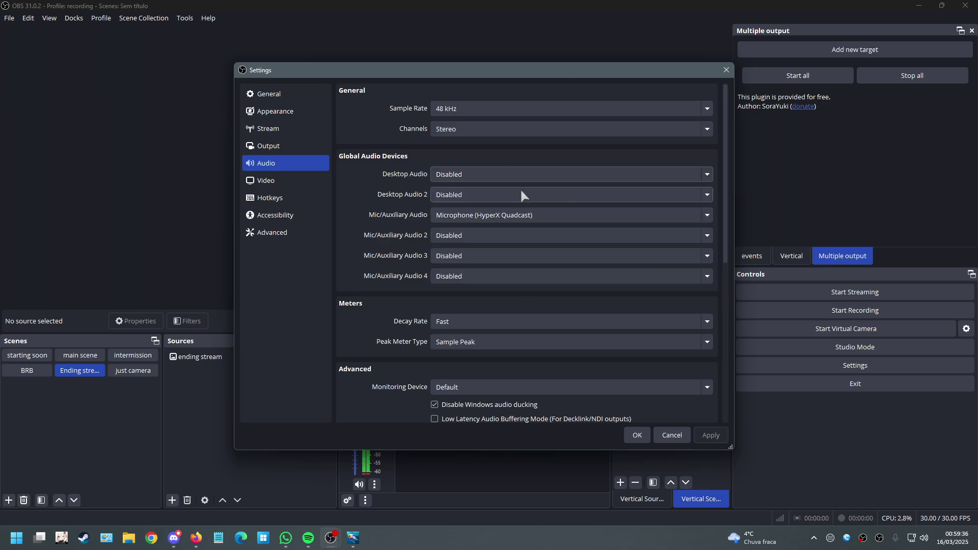
{"action": "left_click", "coordinate": [638, 434]}
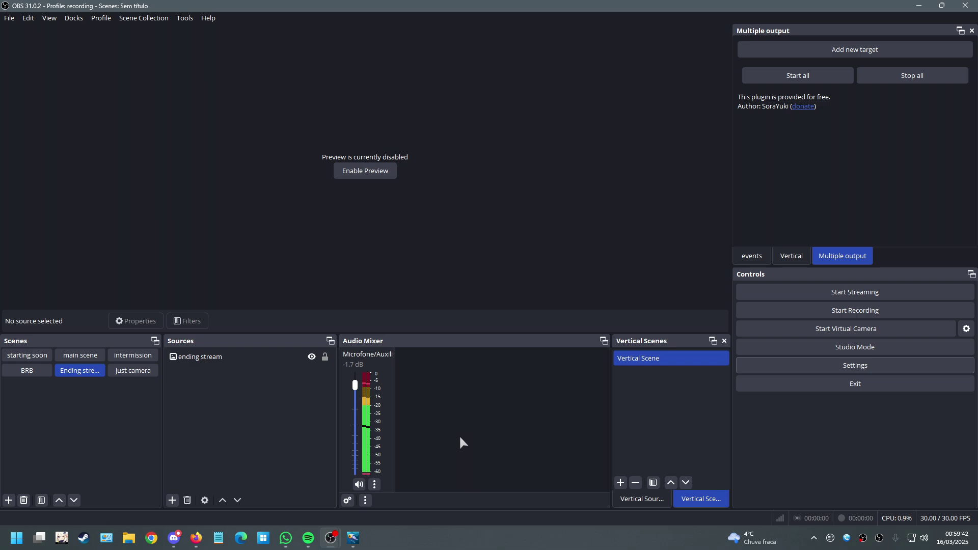
- Add a new Application Audio Capture (BETA) source named "game" to the main scene
{"action": "left_click", "coordinate": [76, 355]}
{"action": "right_click", "coordinate": [237, 449]}
{"action": "key", "text": "Escape"}
{"action": "left_click", "coordinate": [283, 424]}
{"action": "right_click", "coordinate": [253, 478]}
{"action": "mouse_move", "coordinate": [321, 394]}
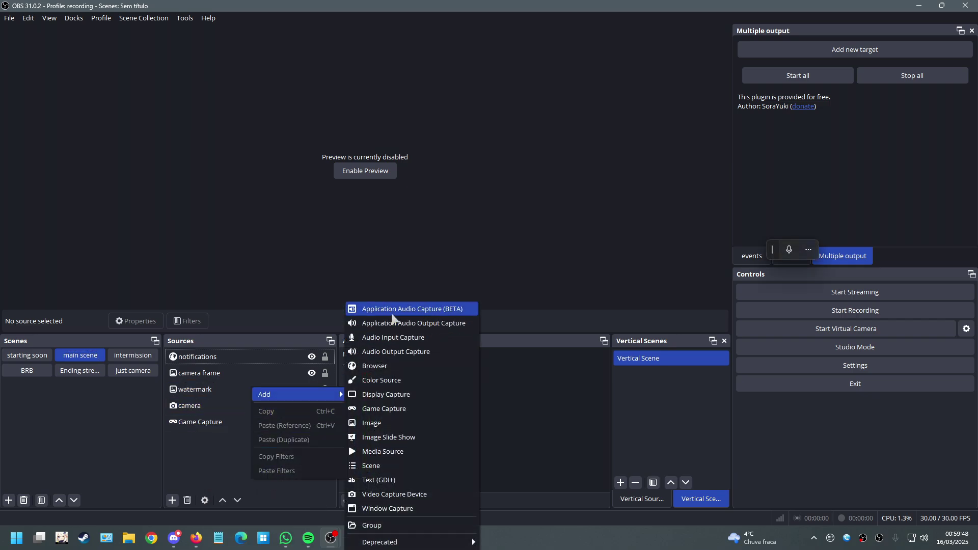
{"action": "left_click", "coordinate": [459, 312]}
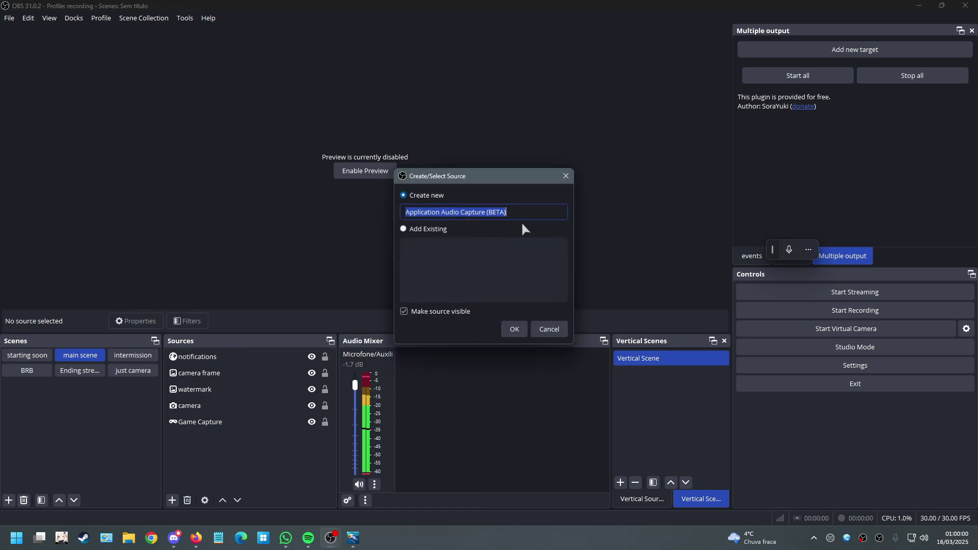
{"action": "type", "text": "gamepola"}
{"action": "key", "text": "BackSpace"}
{"action": "key", "text": "BackSpace"}
{"action": "key", "text": "BackSpace"}
{"action": "key", "text": "BackSpace"}
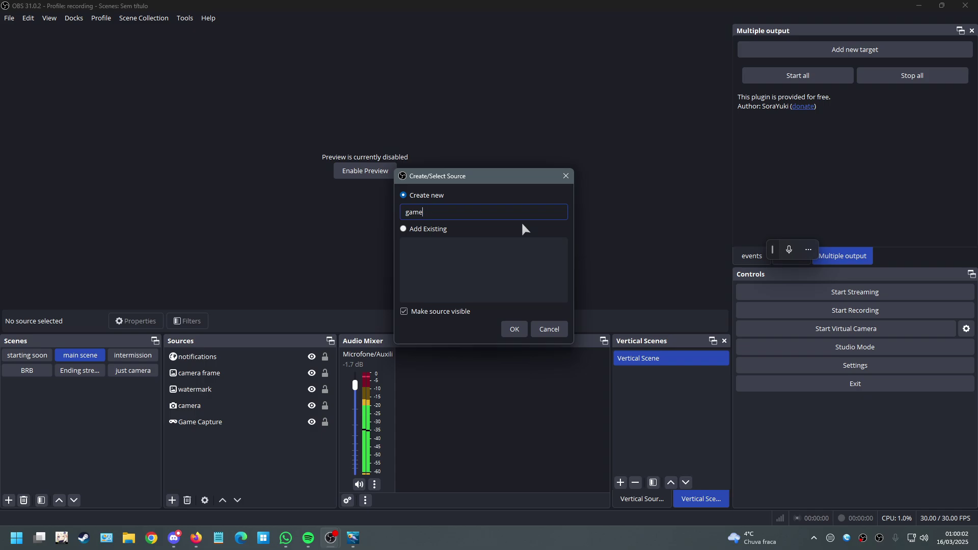
{"action": "key", "text": "Return"}
- Set the game source's capture window to [SubnauticaZero.exe]: Subnautica Below Zero and accept the properties
{"action": "left_click", "coordinate": [473, 137]}
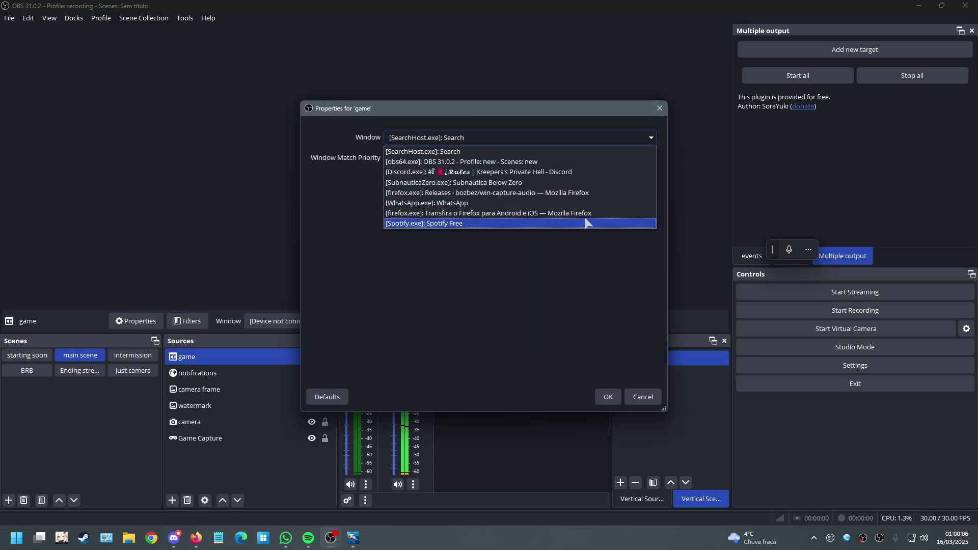
{"action": "left_click", "coordinate": [477, 182]}
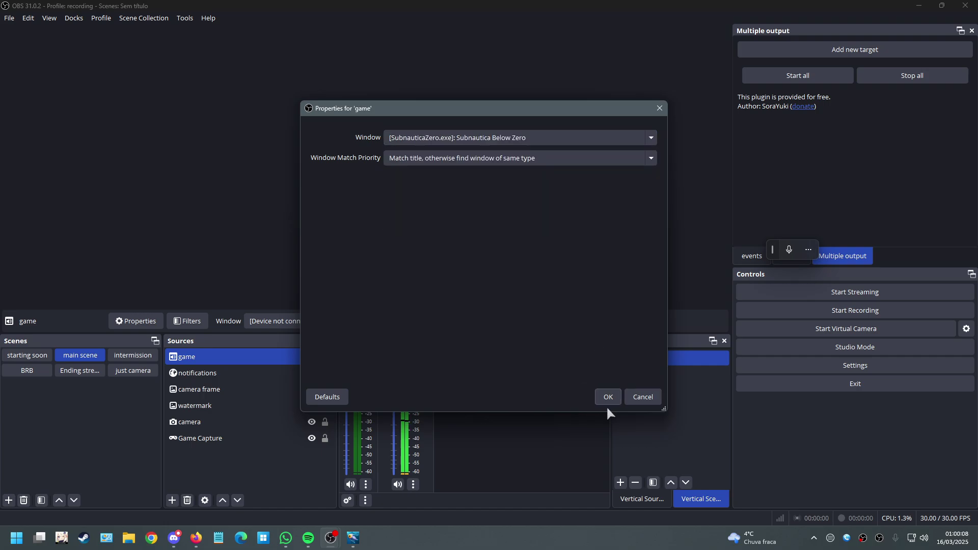
{"action": "left_click", "coordinate": [604, 397]}
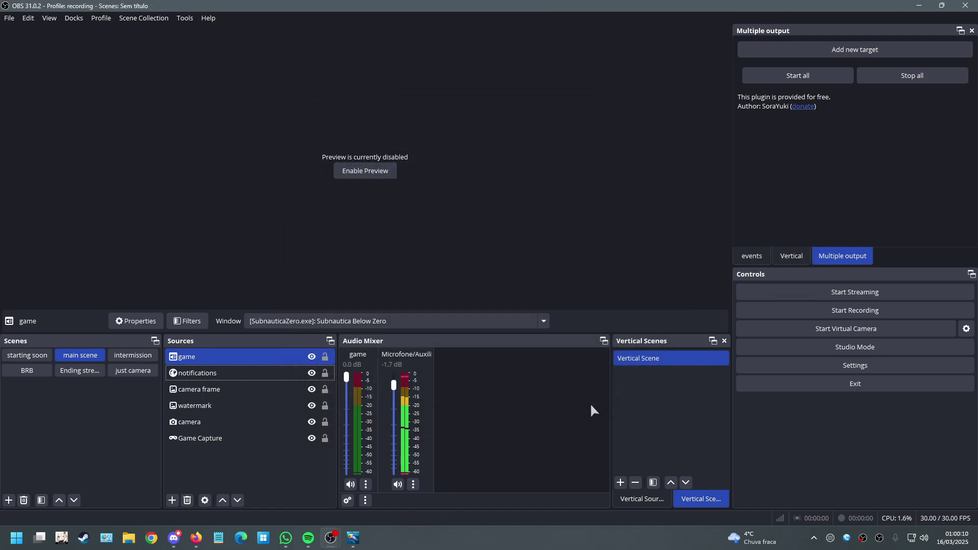
- Move the Subnautica Below Zero window aside to uncover the audio mixer, and lower the game volume to about -11.5 dB
{"action": "key", "text": "alt+Tab"}
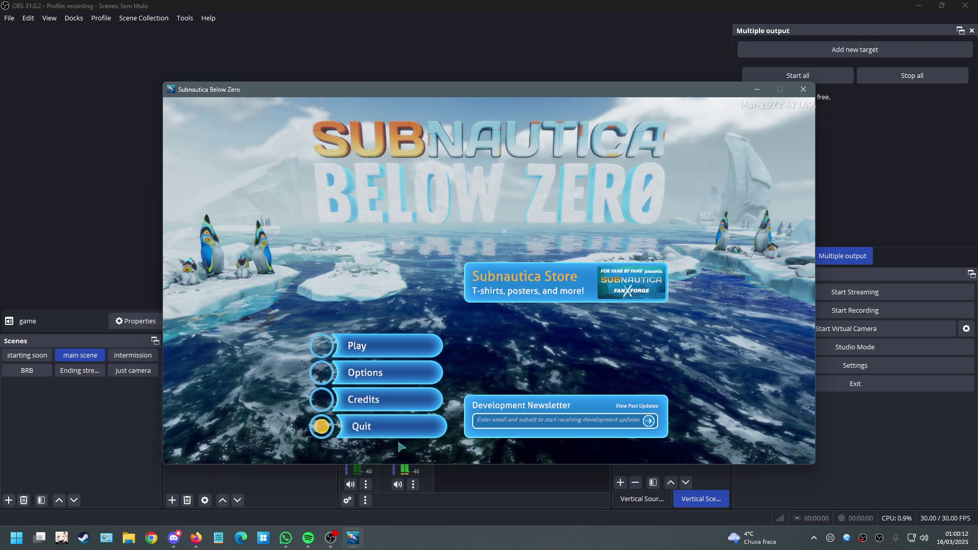
{"action": "left_click_drag", "start_coordinate": [408, 87], "coordinate": [685, 98]}
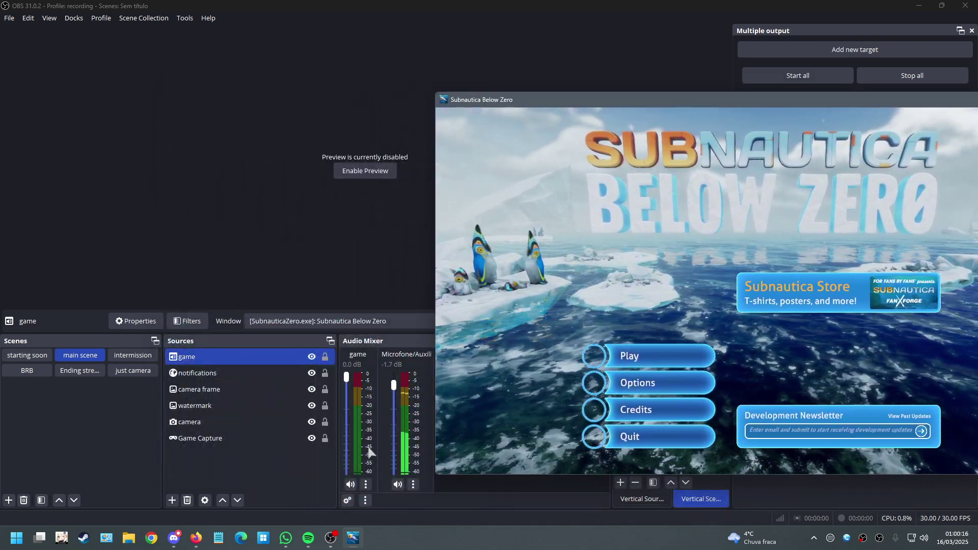
{"action": "left_click", "coordinate": [373, 475]}
{"action": "left_click", "coordinate": [371, 484]}
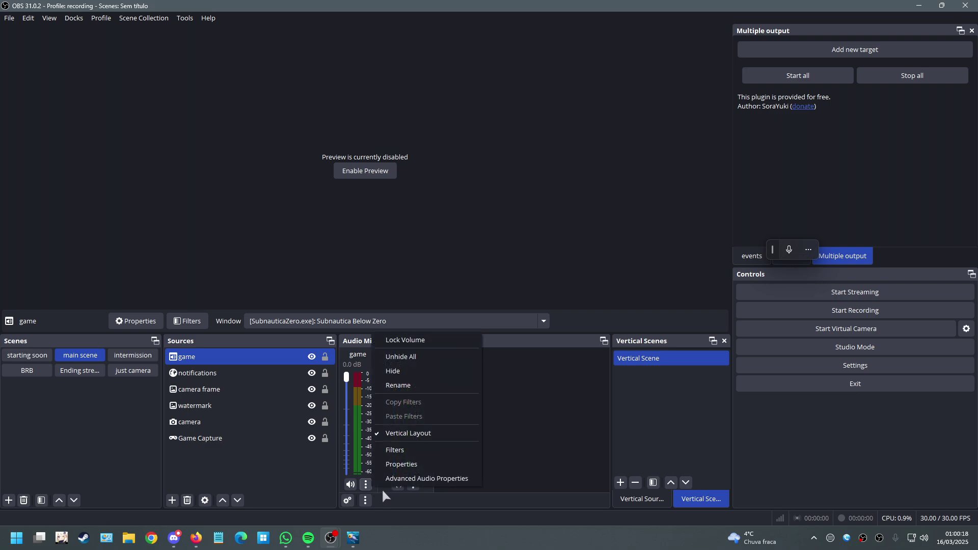
{"action": "left_click", "coordinate": [357, 451]}
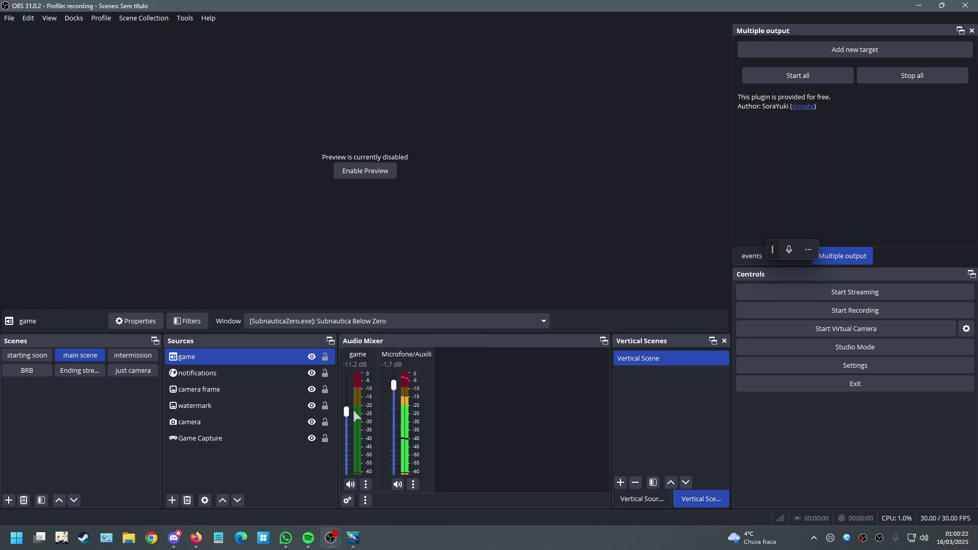
{"action": "left_click_drag", "start_coordinate": [347, 380], "coordinate": [347, 412]}
- Add an Application Audio Capture (BETA) source named "music" that captures the window [Spotify.exe]: Spotify Free
{"action": "right_click", "coordinate": [204, 378]}
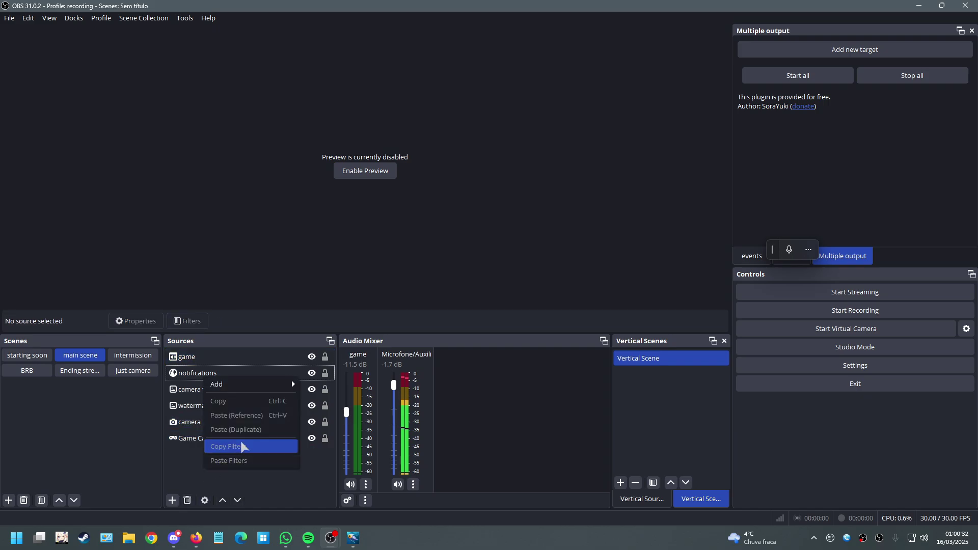
{"action": "mouse_move", "coordinate": [220, 384]}
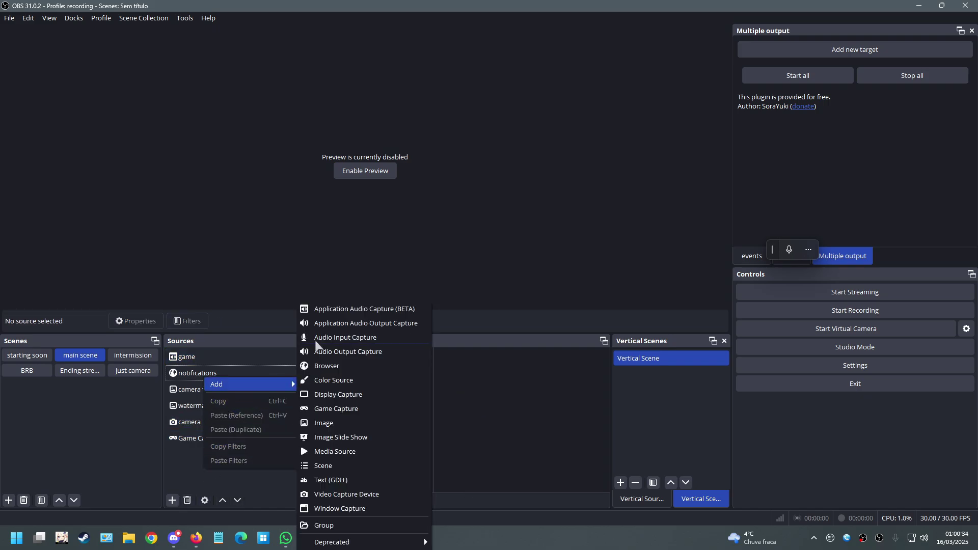
{"action": "left_click", "coordinate": [346, 311]}
{"action": "type", "text": "music"}
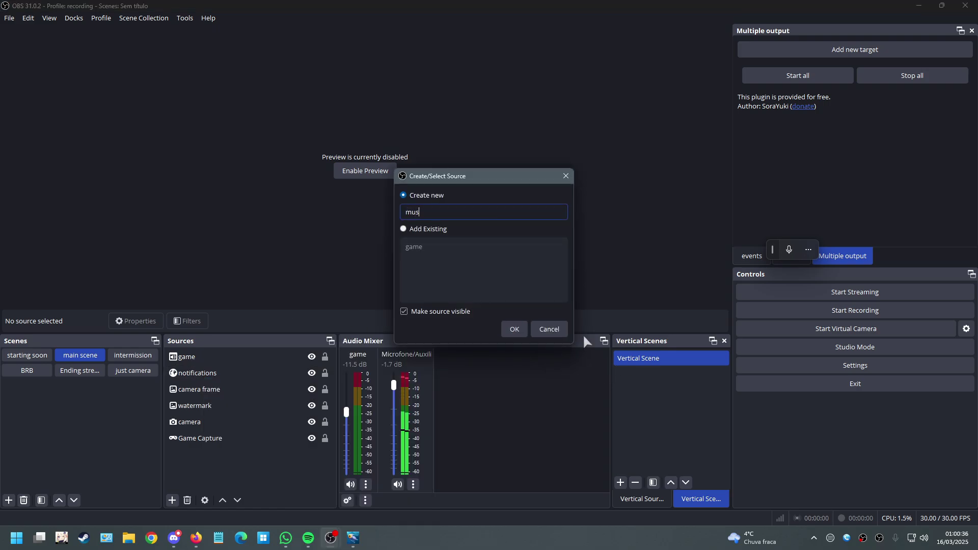
{"action": "key", "text": "Return"}
{"action": "left_click", "coordinate": [476, 138]}
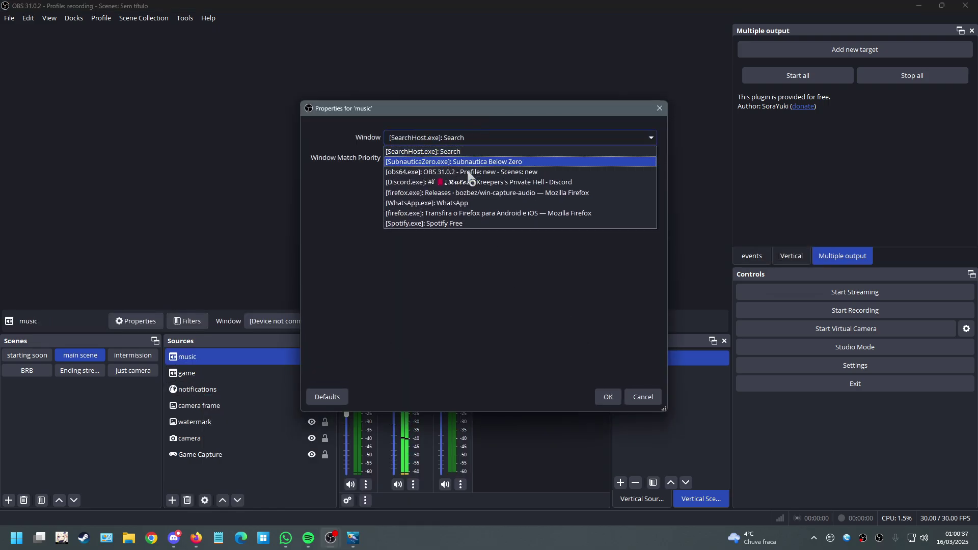
{"action": "left_click", "coordinate": [438, 223]}
{"action": "left_click", "coordinate": [607, 397]}
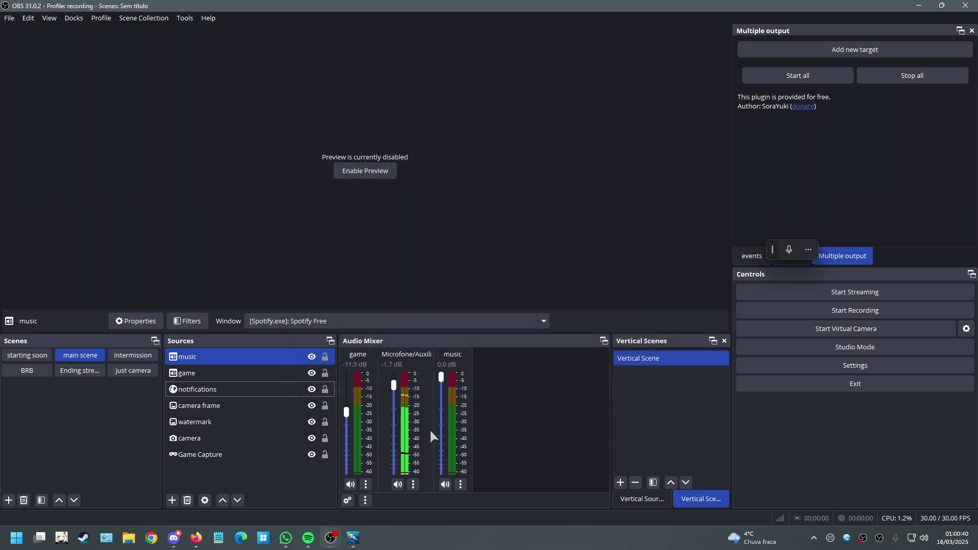
- Adjust the mixer volumes to about -4.6 dB for game and music and about -4.3 dB for the microphone
{"action": "left_click_drag", "start_coordinate": [441, 377], "coordinate": [446, 445]}
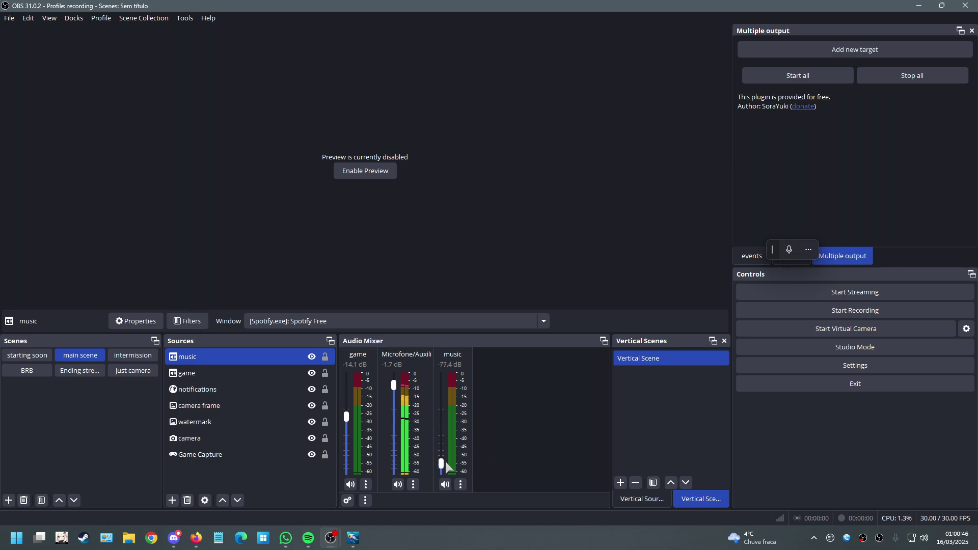
{"action": "left_click_drag", "start_coordinate": [445, 460], "coordinate": [457, 398]}
{"action": "left_click_drag", "start_coordinate": [347, 416], "coordinate": [394, 395]}
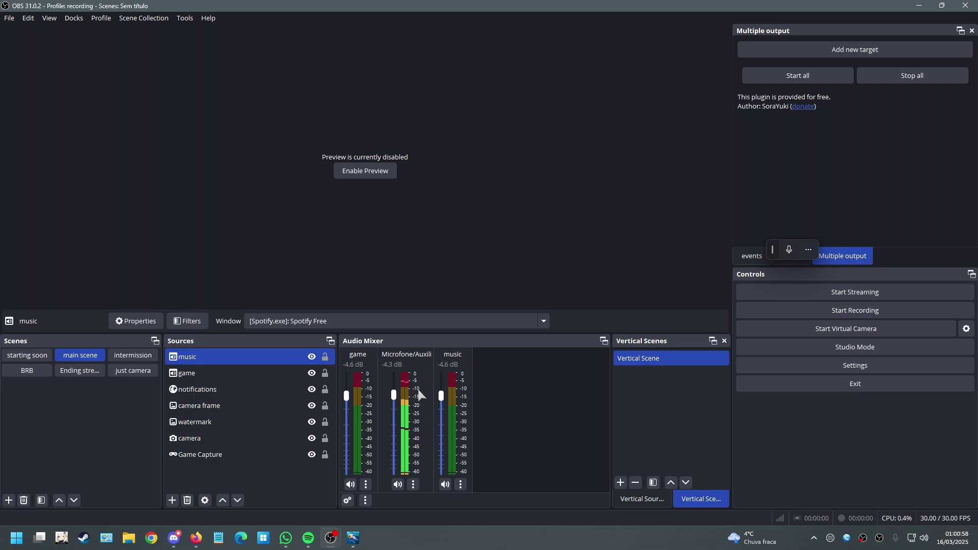
- Try game and music at 0 dB, and settle on about -4.5 dB for music and about -8.1 dB for game
{"action": "left_click", "coordinate": [441, 377]}
{"action": "left_click", "coordinate": [347, 376]}
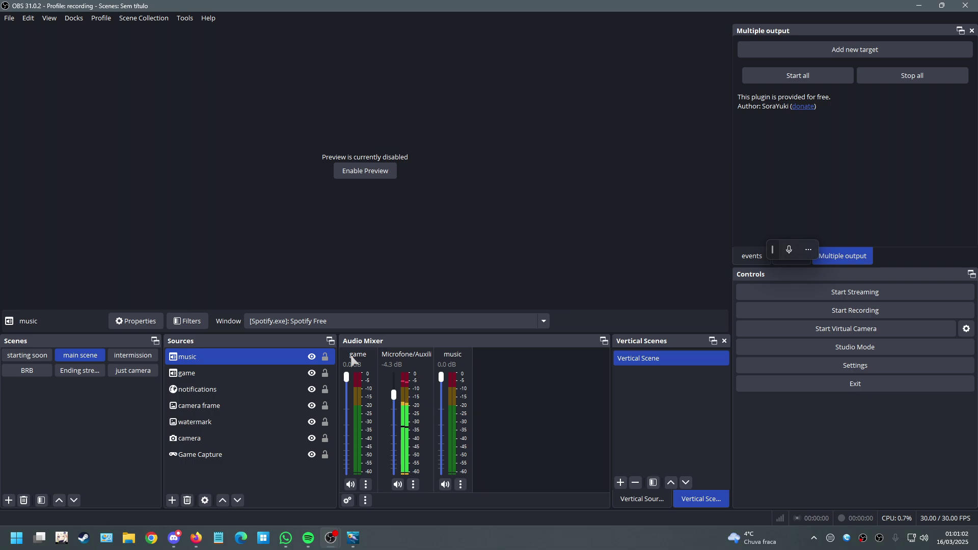
{"action": "mouse_move", "coordinate": [441, 377]}
{"action": "left_mouse_down"}
{"action": "mouse_move", "coordinate": [449, 449]}
{"action": "mouse_move", "coordinate": [441, 396]}
{"action": "left_mouse_up"}
{"action": "left_click_drag", "start_coordinate": [347, 377], "coordinate": [366, 413]}
{"action": "right_click", "coordinate": [215, 473]}
{"action": "mouse_move", "coordinate": [277, 387]}
{"action": "left_click", "coordinate": [349, 315]}
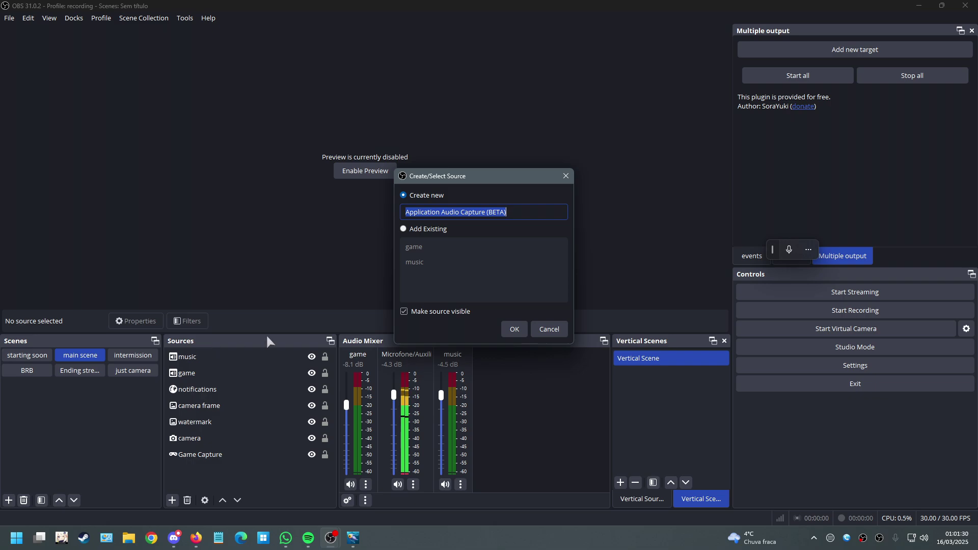
{"action": "left_click", "coordinate": [550, 329]}
- Examine the list of windows available for capture in the game source's properties, leaving its settings unchanged
{"action": "left_click", "coordinate": [230, 377]}
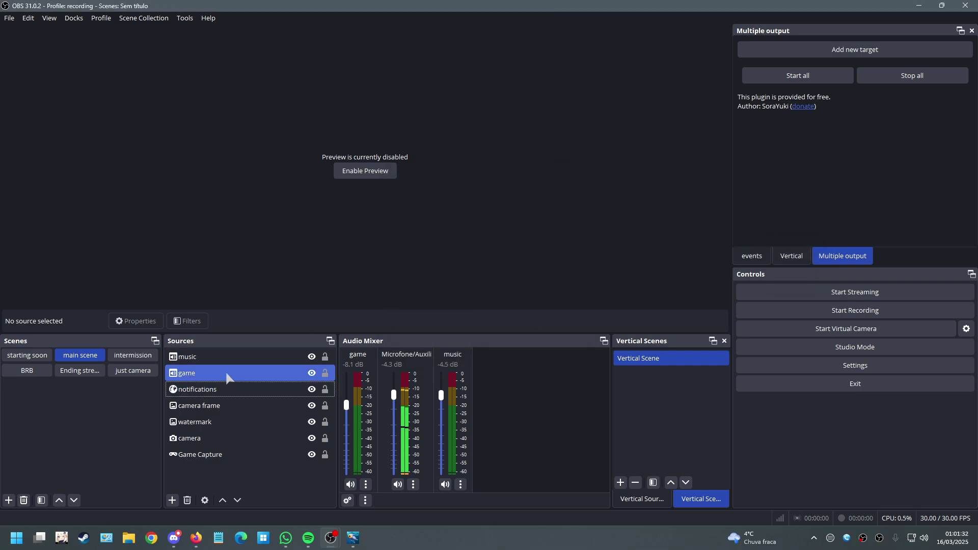
{"action": "double_click", "coordinate": [227, 378]}
{"action": "left_click", "coordinate": [459, 138]}
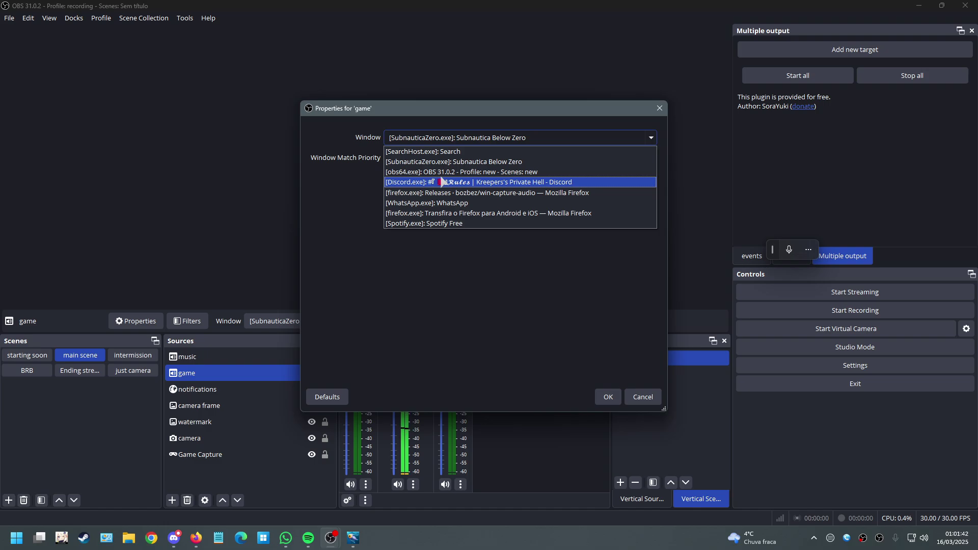
{"action": "left_click", "coordinate": [653, 401]}
{"action": "left_click", "coordinate": [236, 360], "text": "ctrl"}
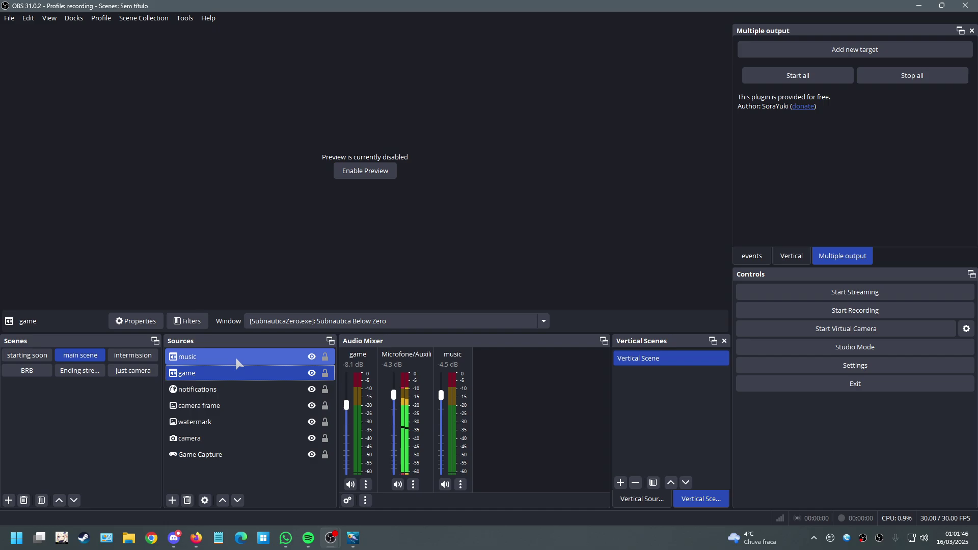
{"action": "left_click", "coordinate": [236, 359], "text": "ctrl"}
- Switch to Firefox and expand the assets of the win-capture-audio v2.2.3-beta release to view its setup file
{"action": "key", "text": "alt+Tab"}
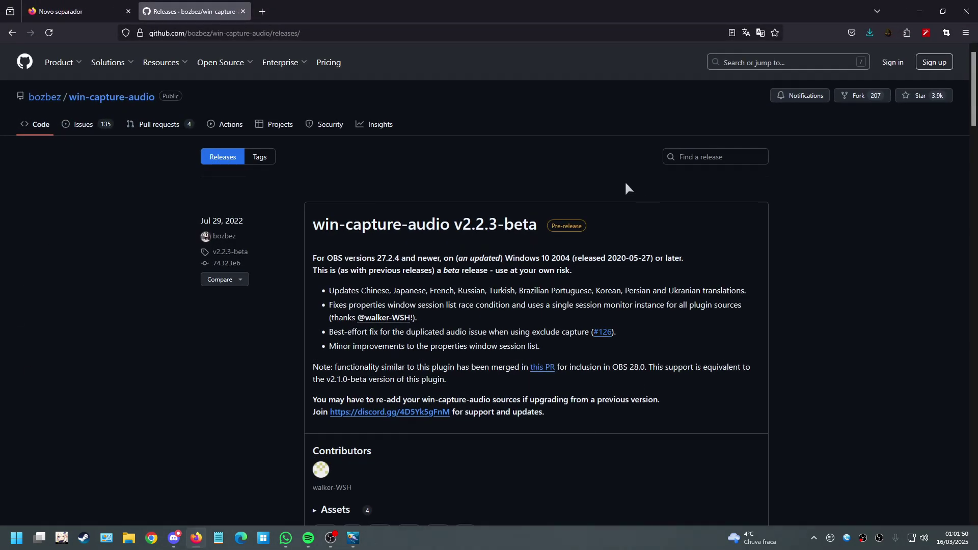
{"action": "scroll", "coordinate": [625, 181], "scroll_direction": "down", "scroll_amount": 4}
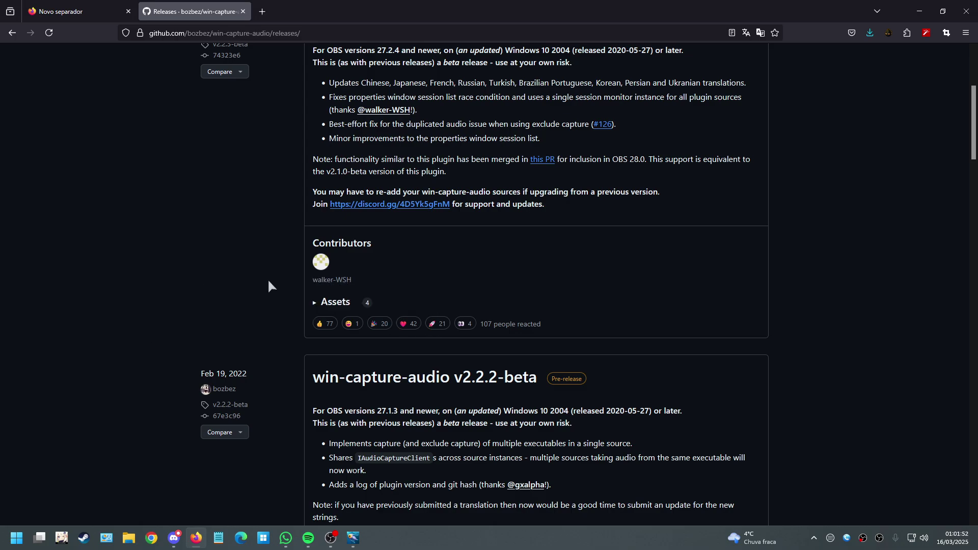
{"action": "left_click", "coordinate": [319, 304]}
{"action": "scroll", "coordinate": [306, 345], "scroll_direction": "down", "scroll_amount": 2}
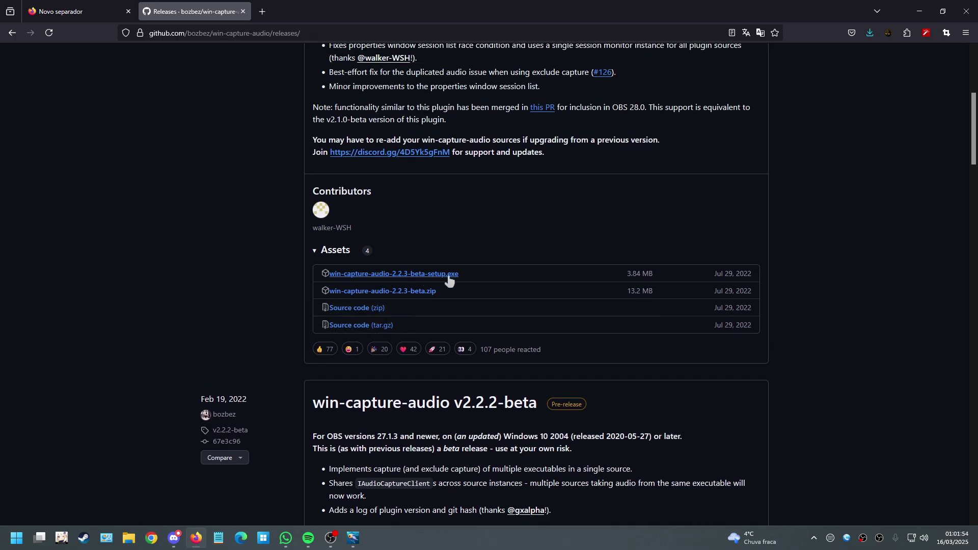
- Switch to OBS and add an Application Audio Output Capture source named "games" to the main scene
{"action": "key", "text": "alt+Tab"}
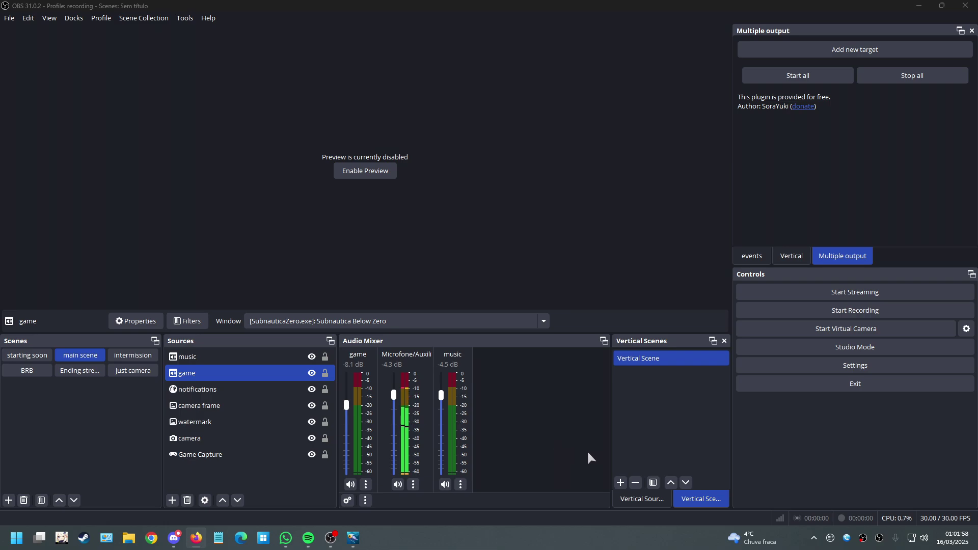
{"action": "right_click", "coordinate": [198, 477]}
{"action": "mouse_move", "coordinate": [255, 395]}
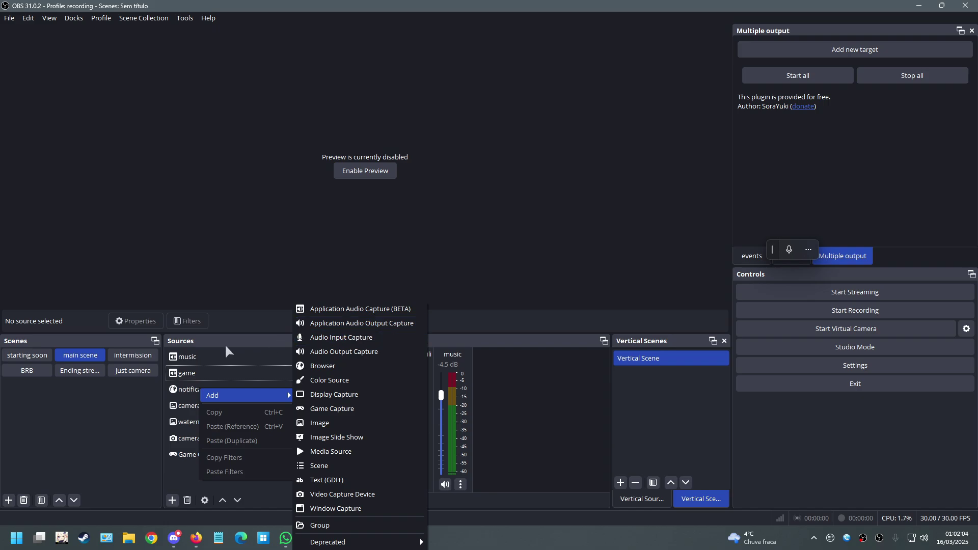
{"action": "key", "text": "Escape"}
{"action": "left_click", "coordinate": [380, 327]}
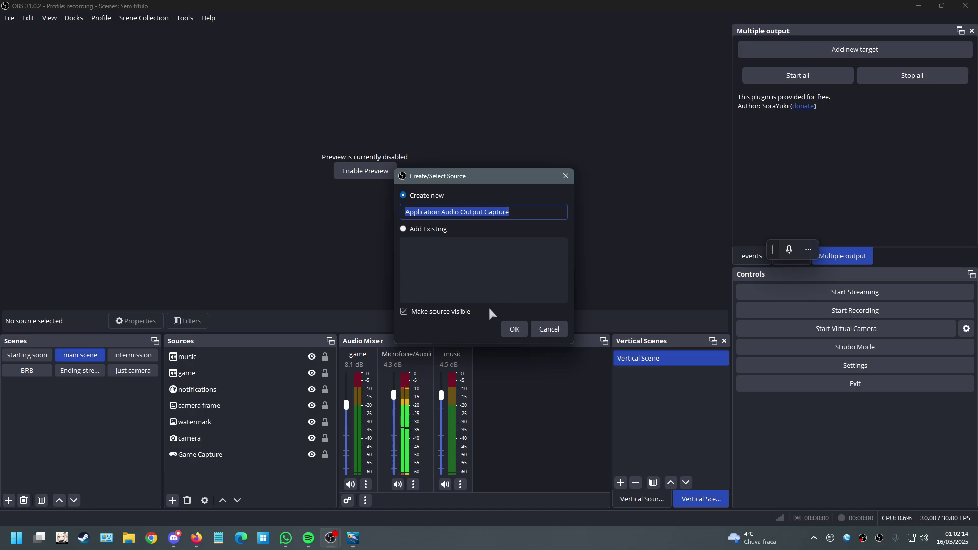
{"action": "type", "text": "~g7ame"}
{"action": "key", "text": "BackSpace"}
{"action": "key", "text": "BackSpace"}
{"action": "key", "text": "BackSpace"}
{"action": "key", "text": "BackSpace"}
{"action": "key", "text": "BackSpace"}
{"action": "key", "text": "BackSpace"}
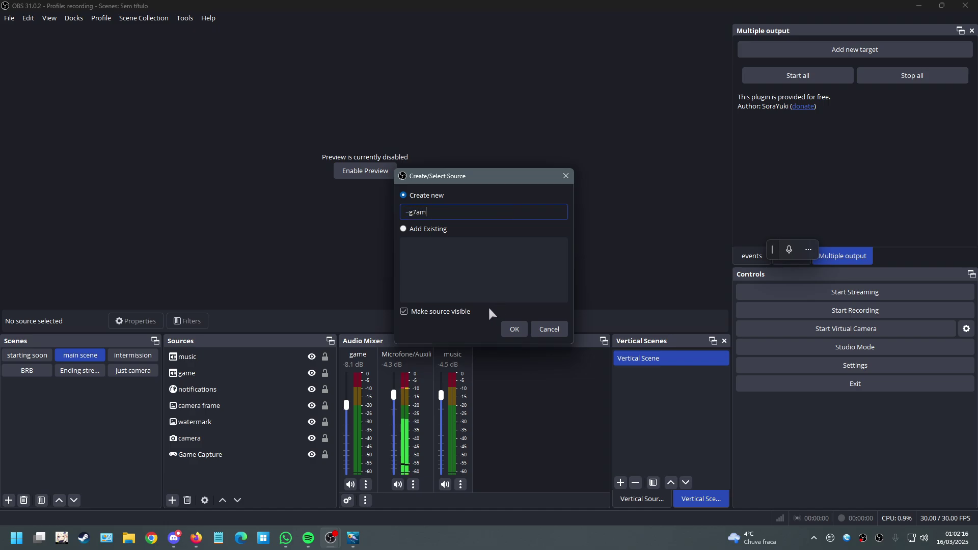
{"action": "type", "text": "games"}
{"action": "key", "text": "Return"}
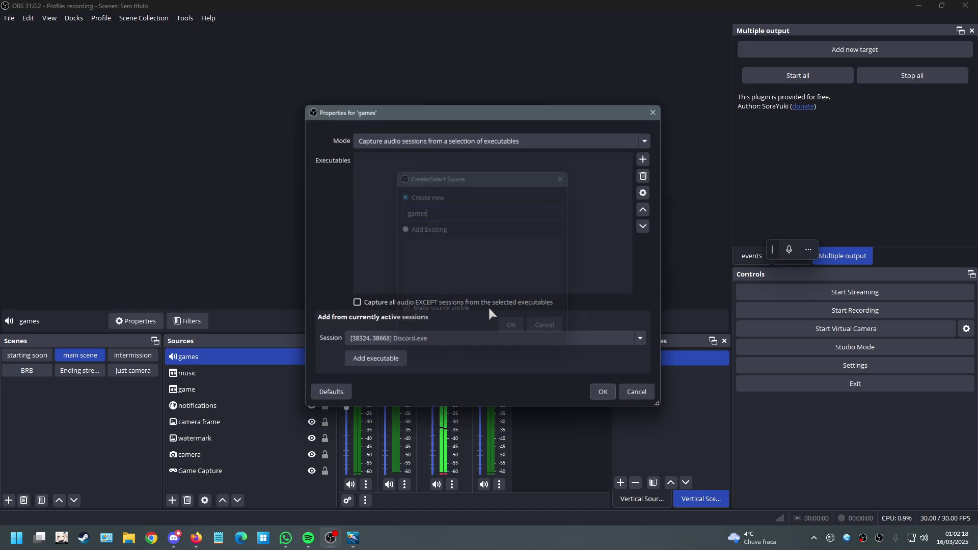
- Add SubnauticaZero.exe and steam.exe from the active sessions to the games source's captured executables
{"action": "left_click", "coordinate": [439, 340]}
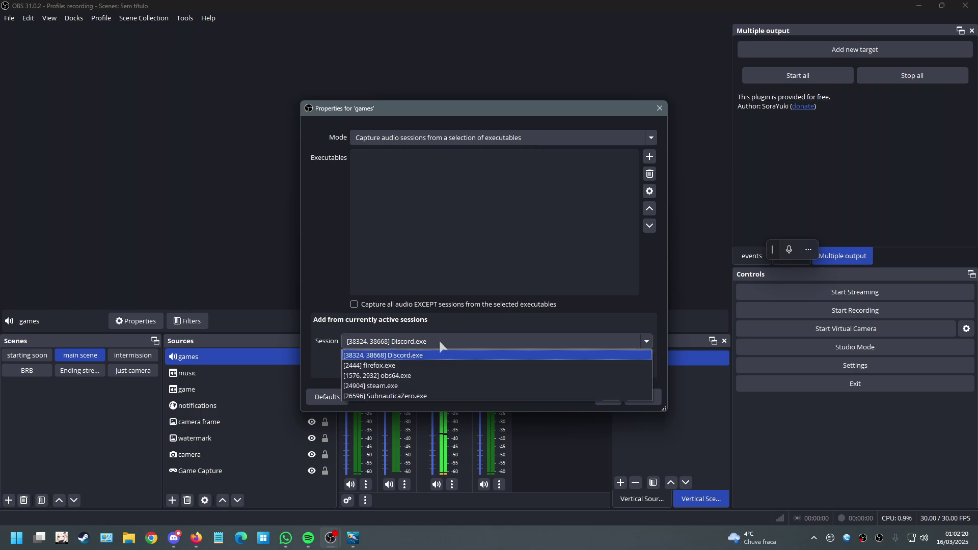
{"action": "left_click", "coordinate": [449, 396]}
{"action": "left_click", "coordinate": [395, 363]}
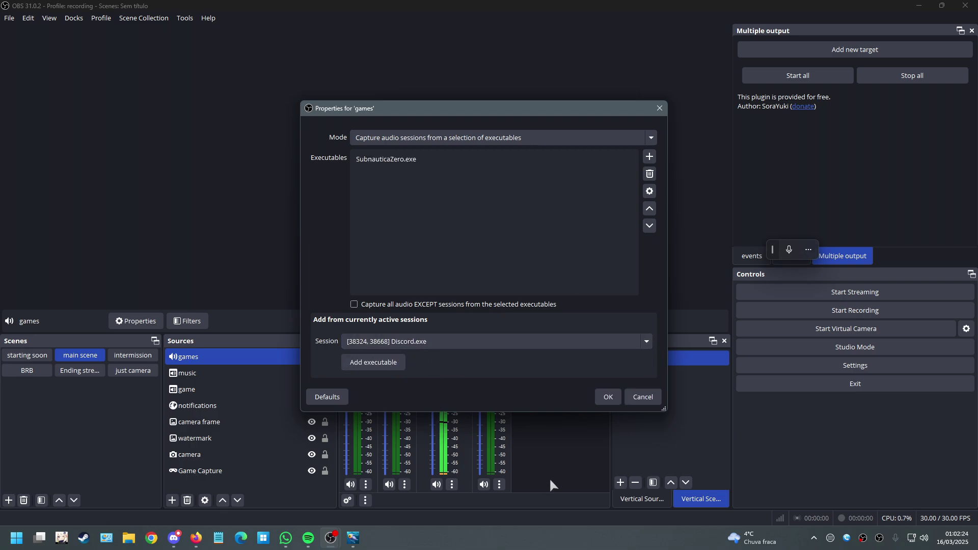
{"action": "left_click", "coordinate": [489, 342]}
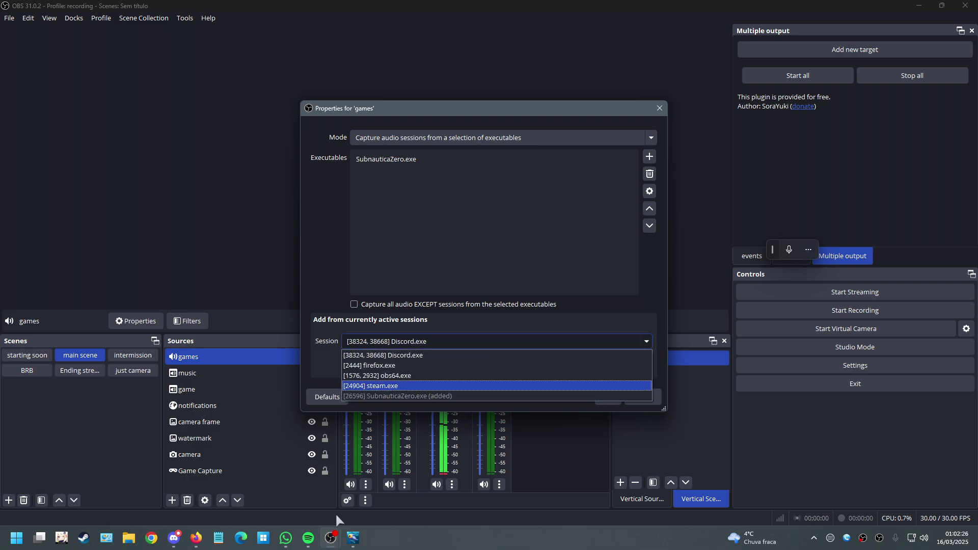
{"action": "left_click", "coordinate": [394, 387]}
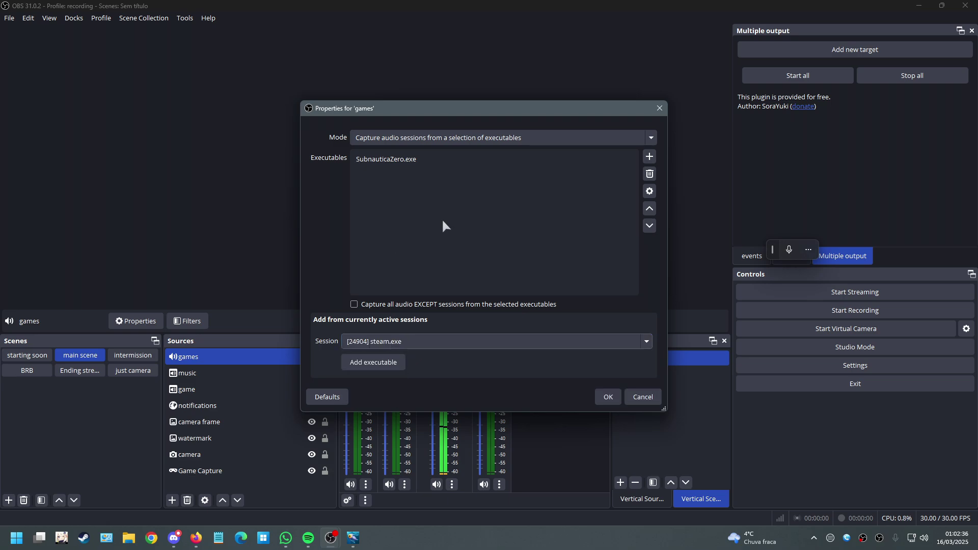
{"action": "left_click", "coordinate": [400, 362]}
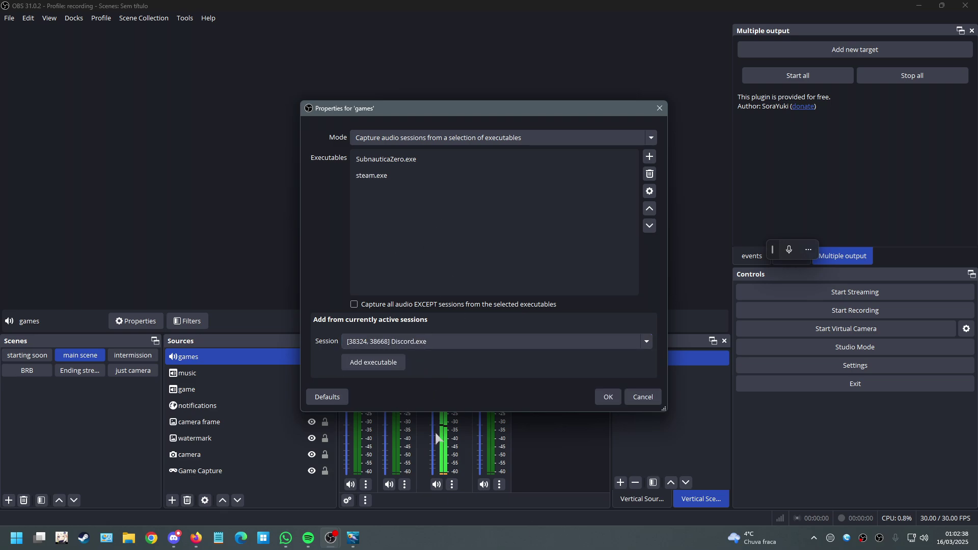
- Add firefox.exe to the games source's captured executables and accept the properties
{"action": "left_click", "coordinate": [433, 341]}
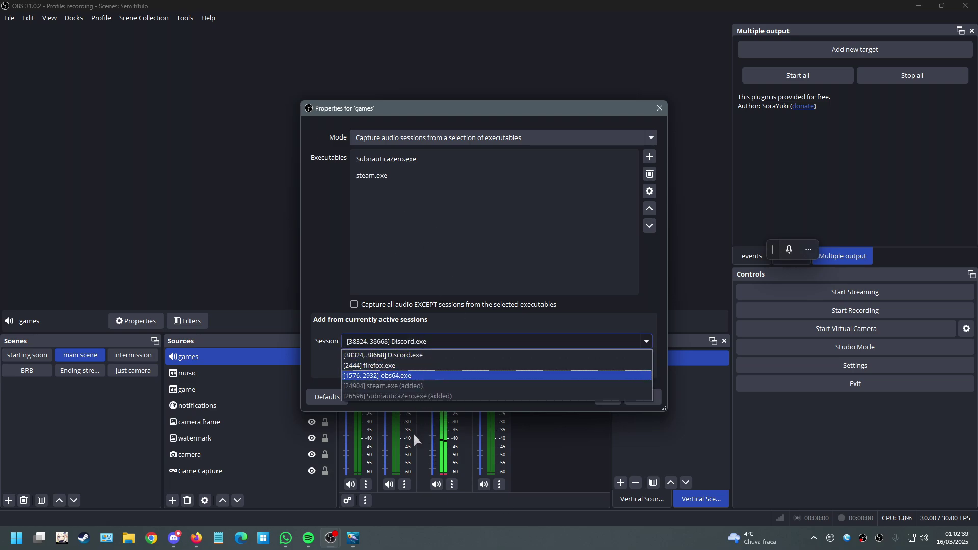
{"action": "left_click", "coordinate": [401, 365]}
{"action": "left_click", "coordinate": [399, 363]}
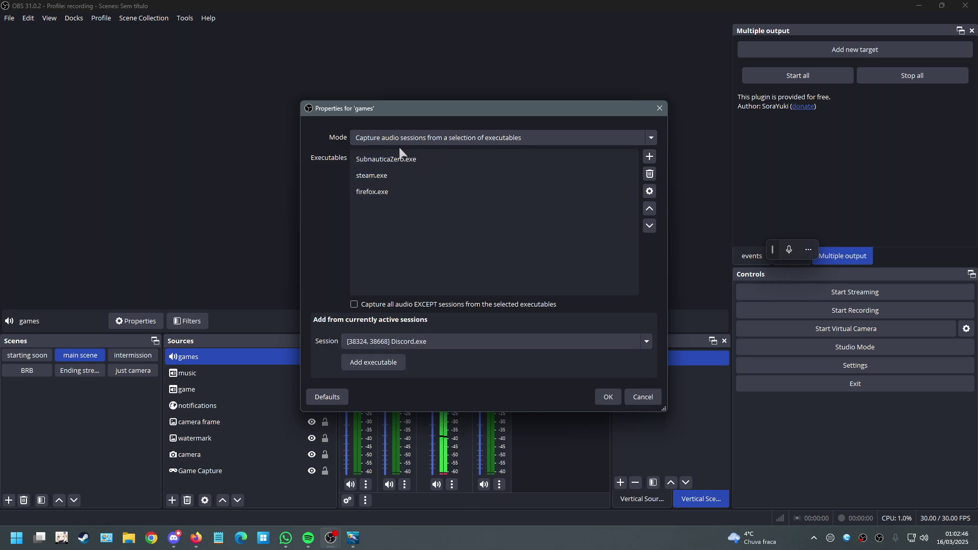
{"action": "left_click", "coordinate": [402, 192]}
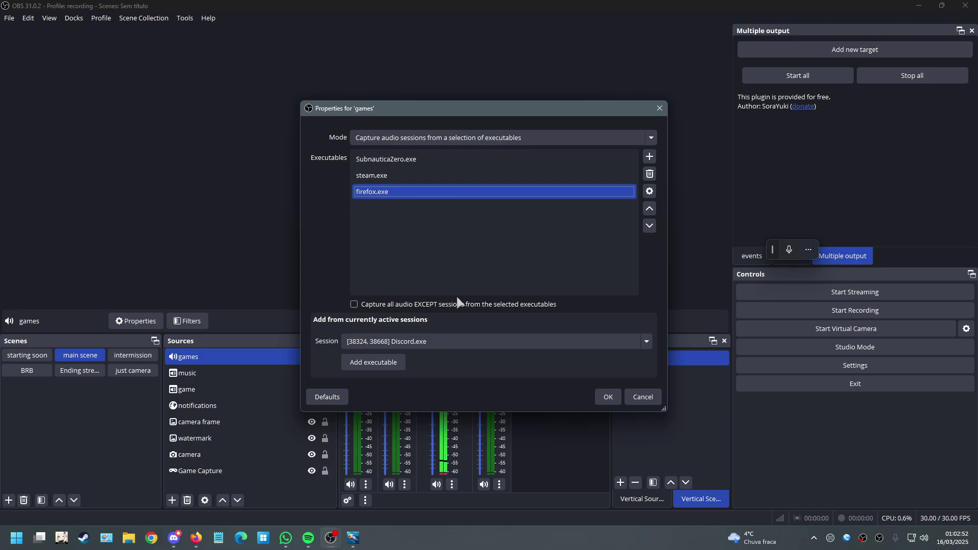
{"action": "left_click", "coordinate": [595, 397]}
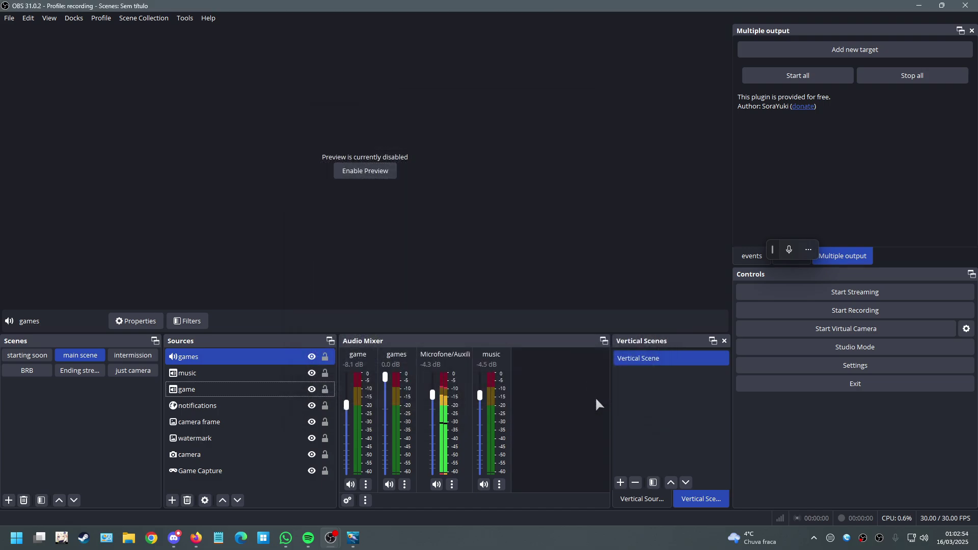
- Reopen the games source's properties and remove steam.exe from its captured executables
{"action": "double_click", "coordinate": [229, 356]}
{"action": "left_click", "coordinate": [494, 342]}
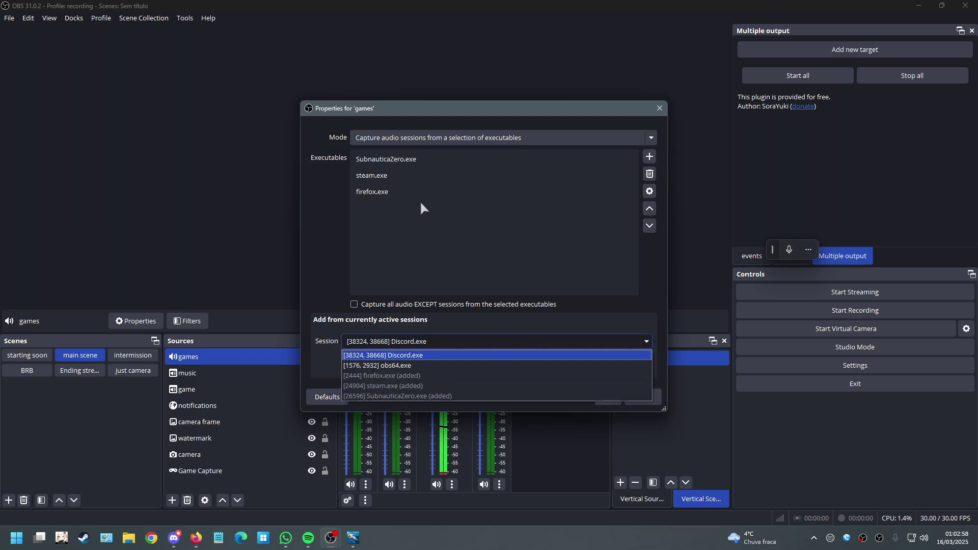
{"action": "left_click", "coordinate": [419, 199]}
{"action": "left_click", "coordinate": [406, 176]}
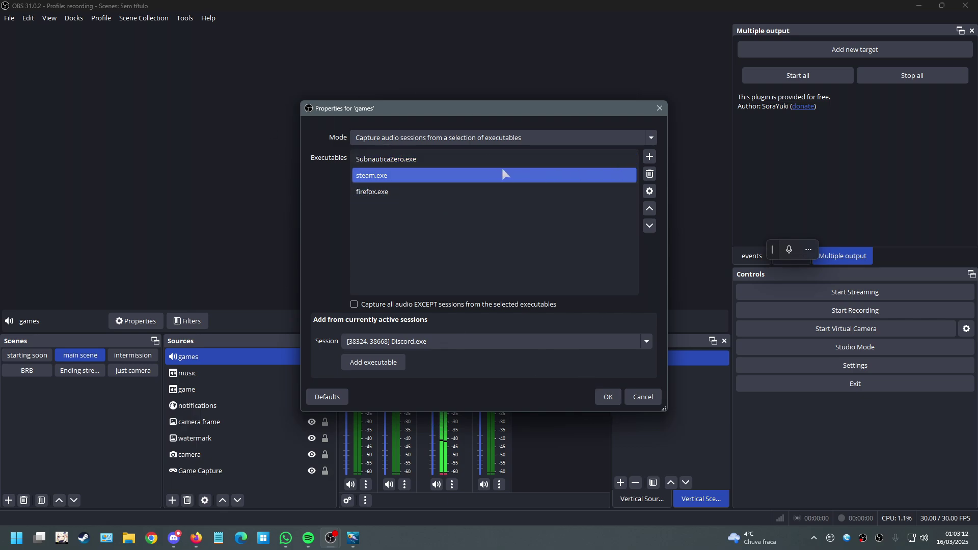
{"action": "left_click", "coordinate": [487, 175]}
{"action": "left_click", "coordinate": [650, 173]}
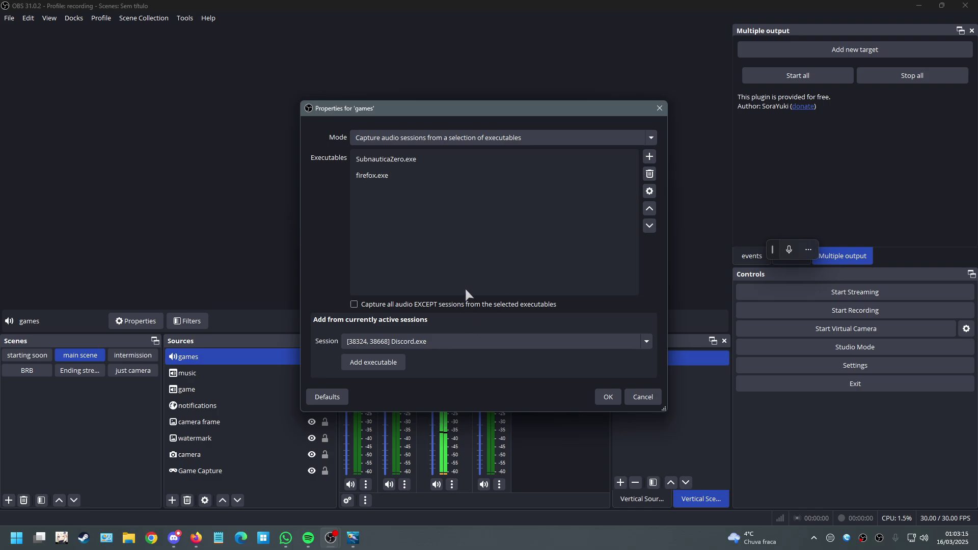
{"action": "left_click", "coordinate": [608, 397]}
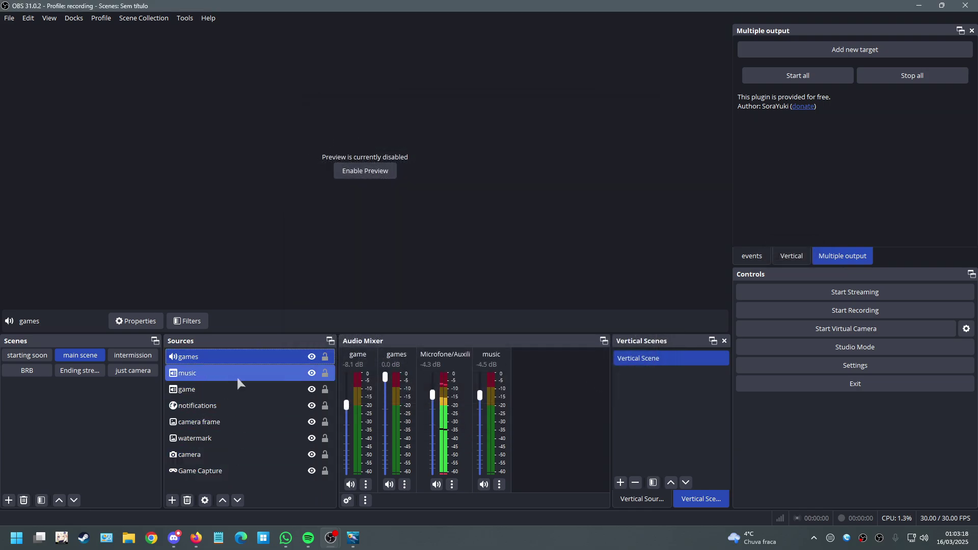
- Delete the old game and music capture sources from the main scene
{"action": "left_click", "coordinate": [216, 390]}
{"action": "key", "text": "Delete"}
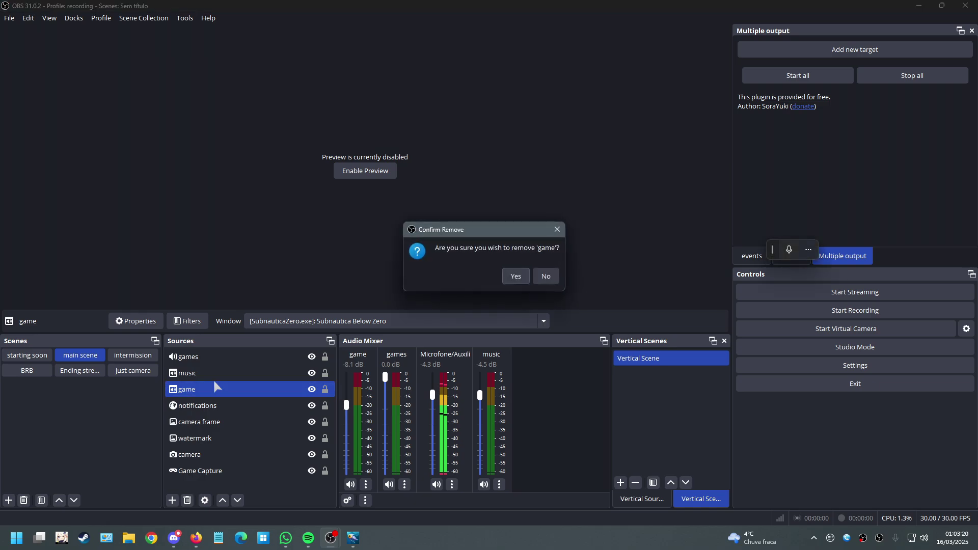
{"action": "key", "text": "Return"}
{"action": "left_click", "coordinate": [217, 376]}
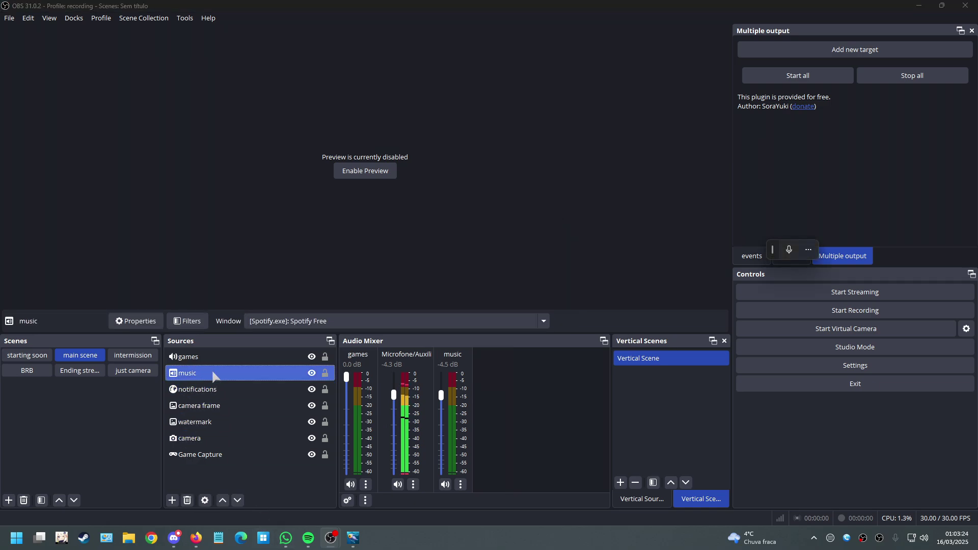
{"action": "key", "text": "Delete"}
{"action": "key", "text": "Return"}
- Add an Application Audio Output Capture source named "music" to the main scene
{"action": "right_click", "coordinate": [188, 466]}
{"action": "mouse_move", "coordinate": [229, 382]}
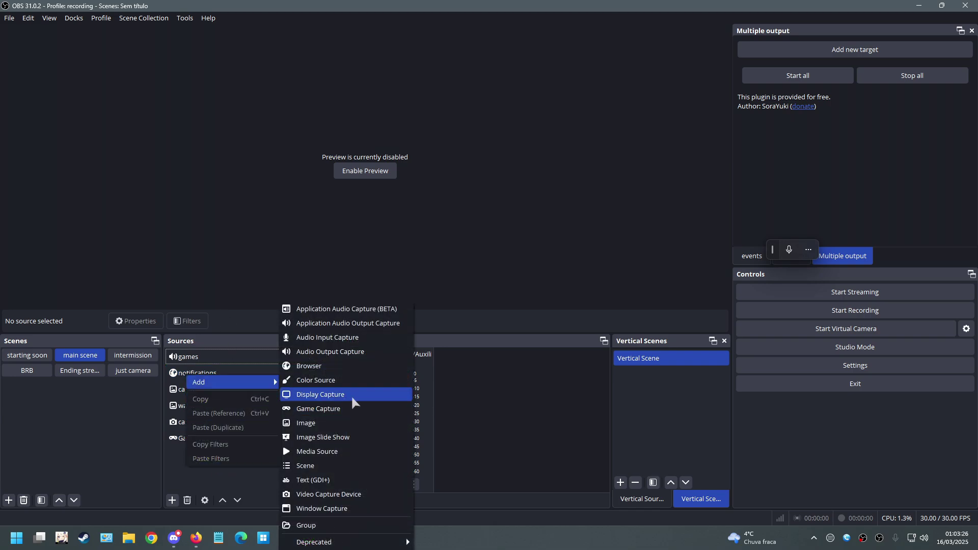
{"action": "left_click", "coordinate": [372, 323]}
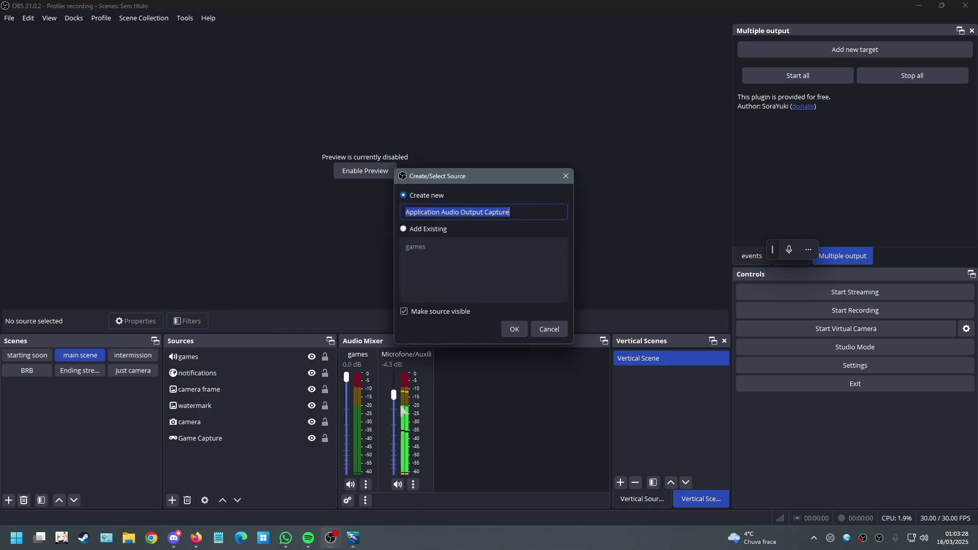
{"action": "type", "text": "mus"}
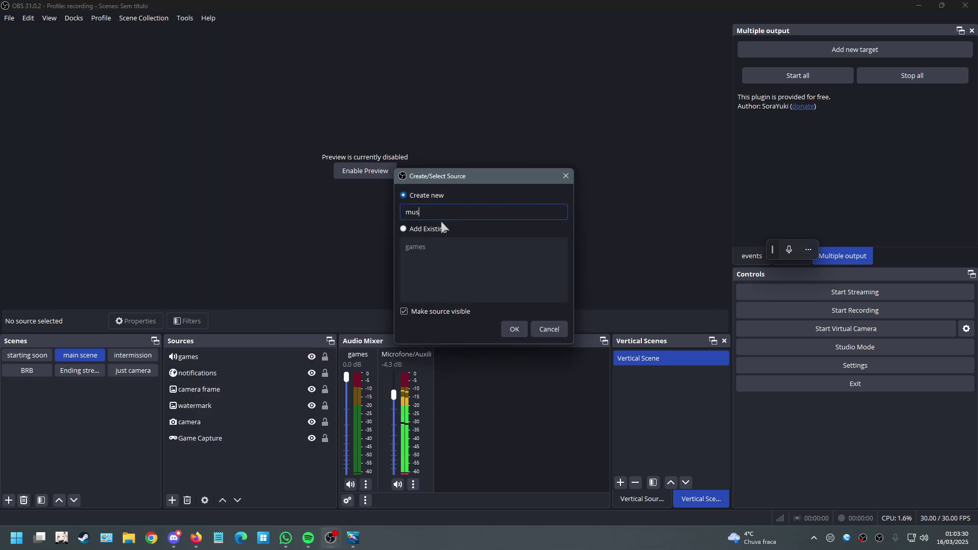
{"action": "type", "text": "ic"}
{"action": "key", "text": "Return"}
- Add firefox.exe from the active sessions to the music source's captured executables and accept the properties
{"action": "left_click", "coordinate": [415, 342]}
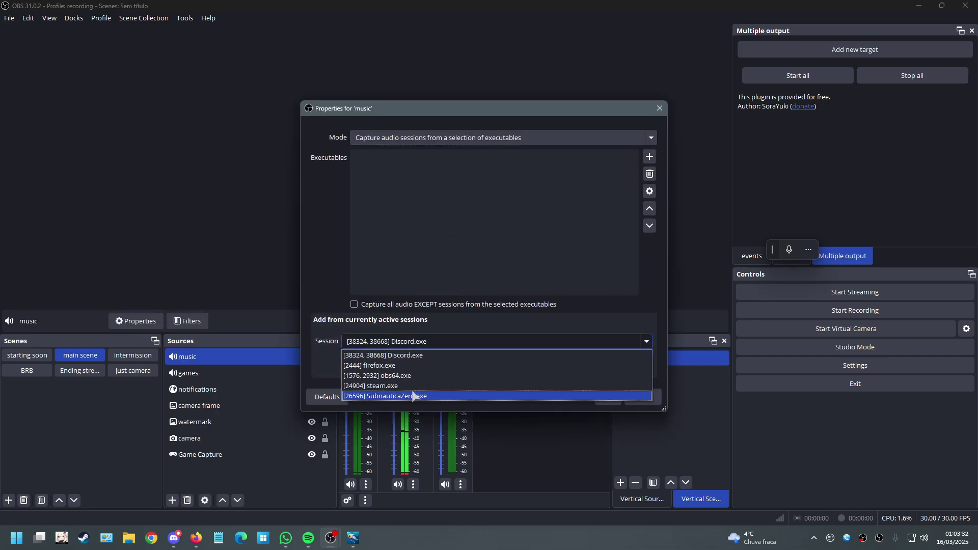
{"action": "left_click", "coordinate": [406, 366]}
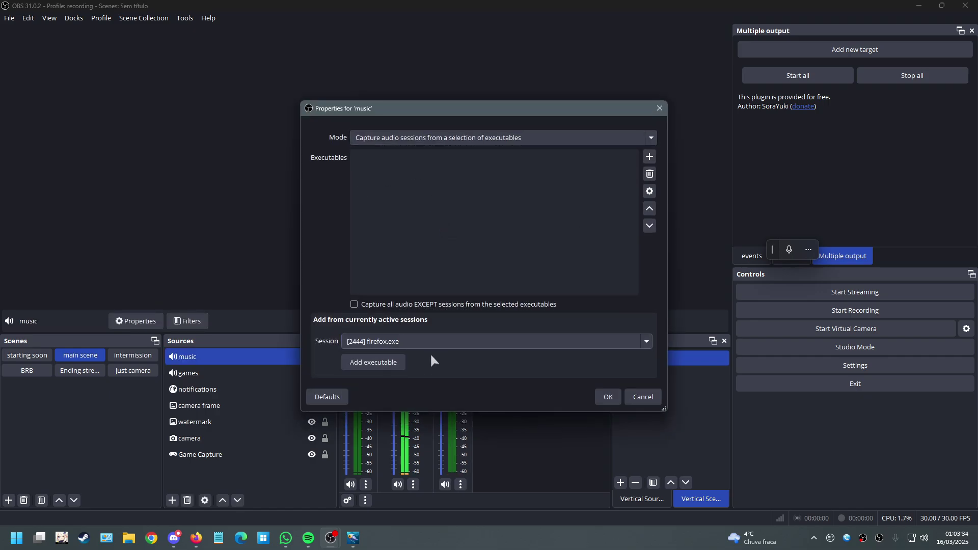
{"action": "left_click", "coordinate": [387, 362]}
{"action": "left_click", "coordinate": [408, 342]}
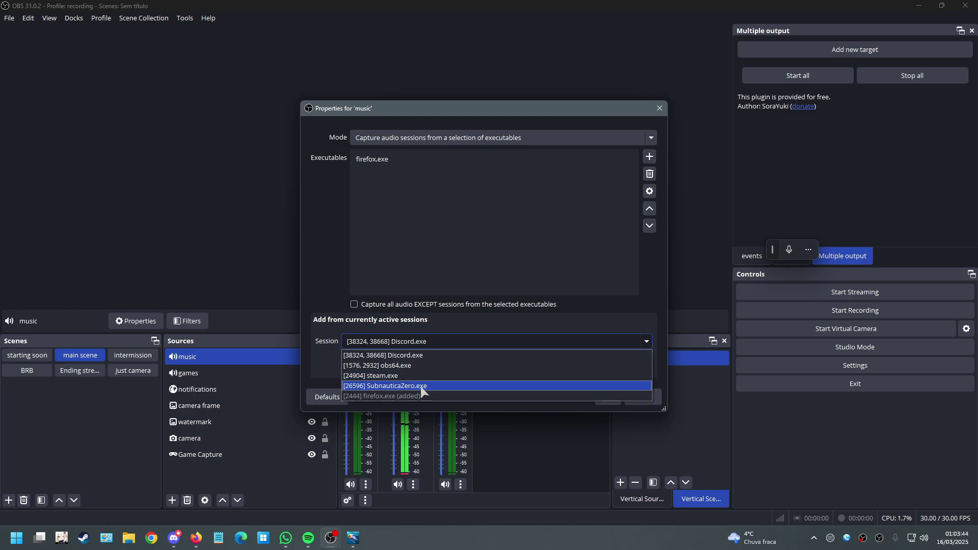
{"action": "left_click", "coordinate": [475, 334]}
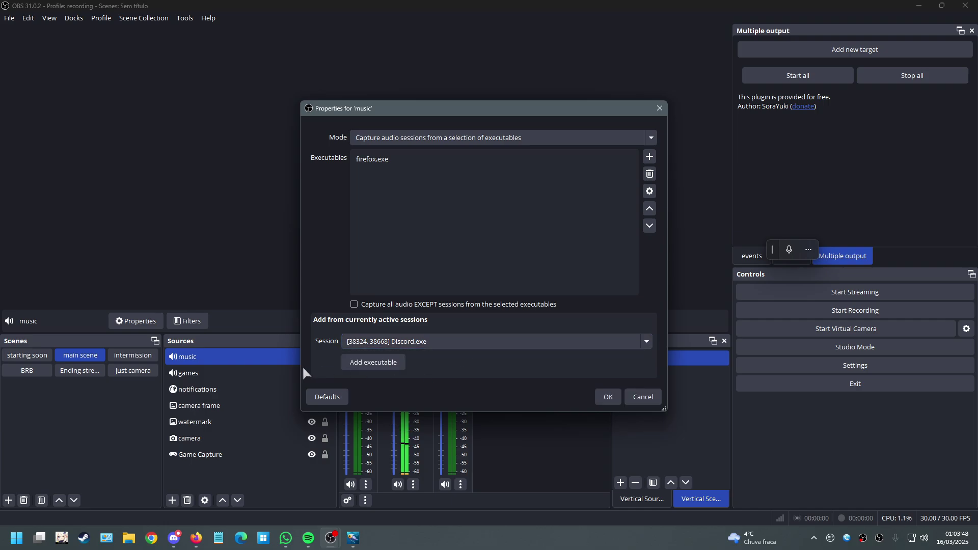
{"action": "left_click", "coordinate": [608, 397]}
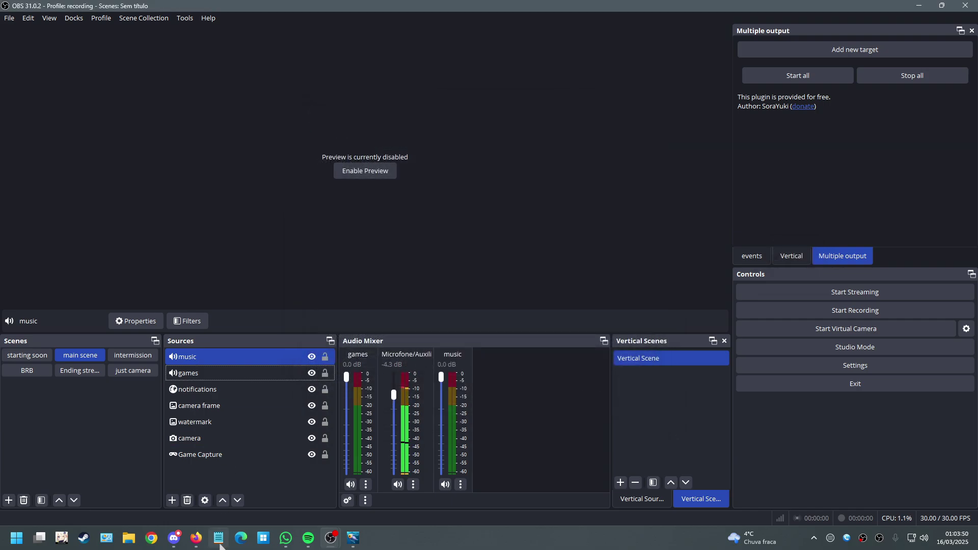
- Start playback in Spotify, return to OBS and add Spotify.exe to the music source's captured executables
{"action": "left_click", "coordinate": [309, 538]}
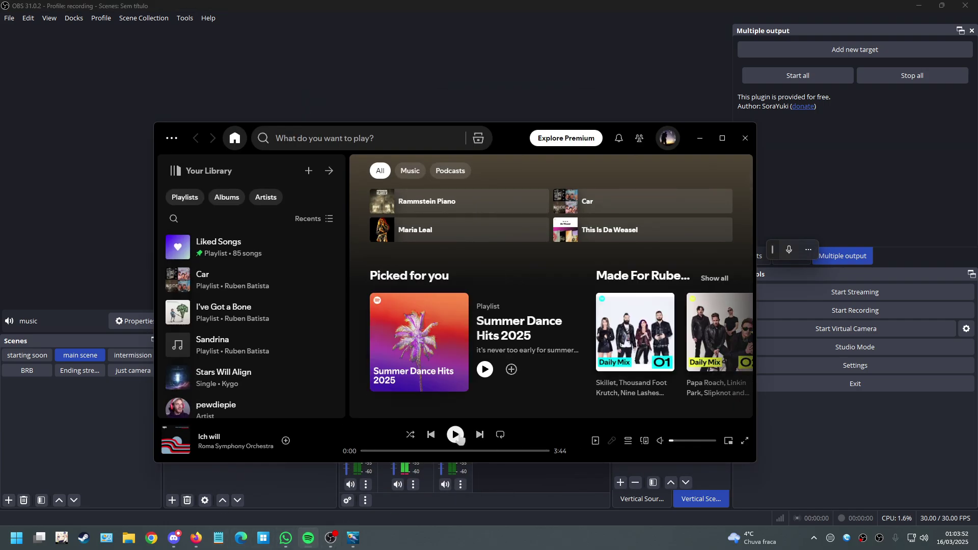
{"action": "left_click", "coordinate": [527, 489]}
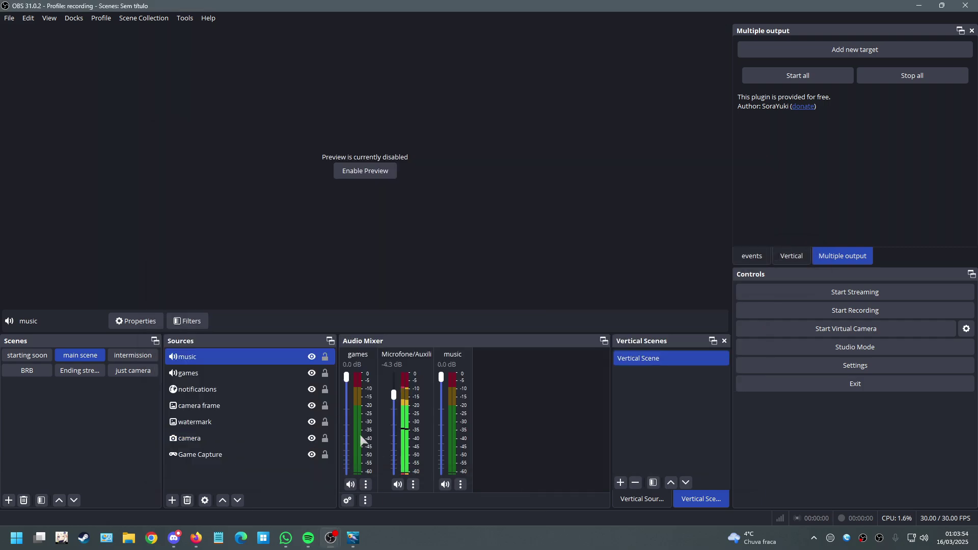
{"action": "double_click", "coordinate": [219, 358]}
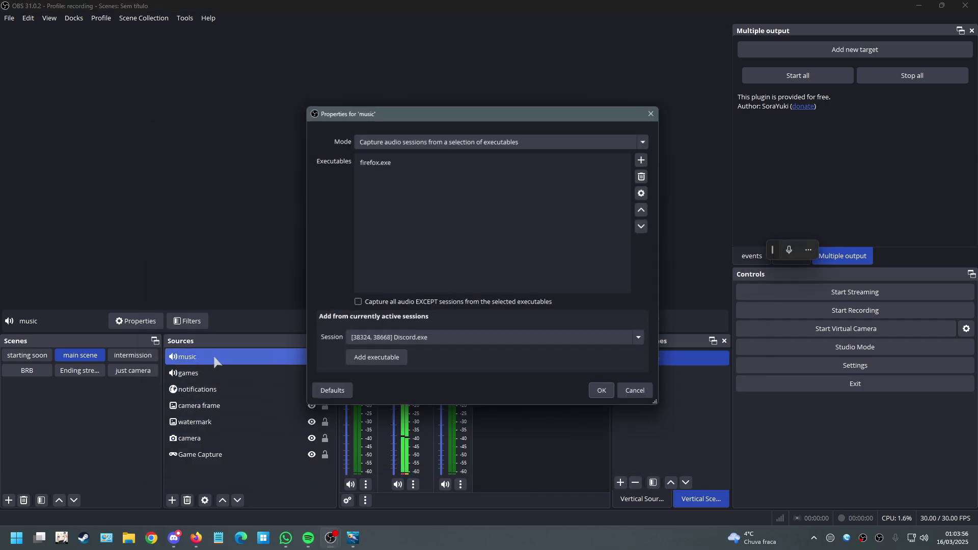
{"action": "left_click", "coordinate": [413, 342]}
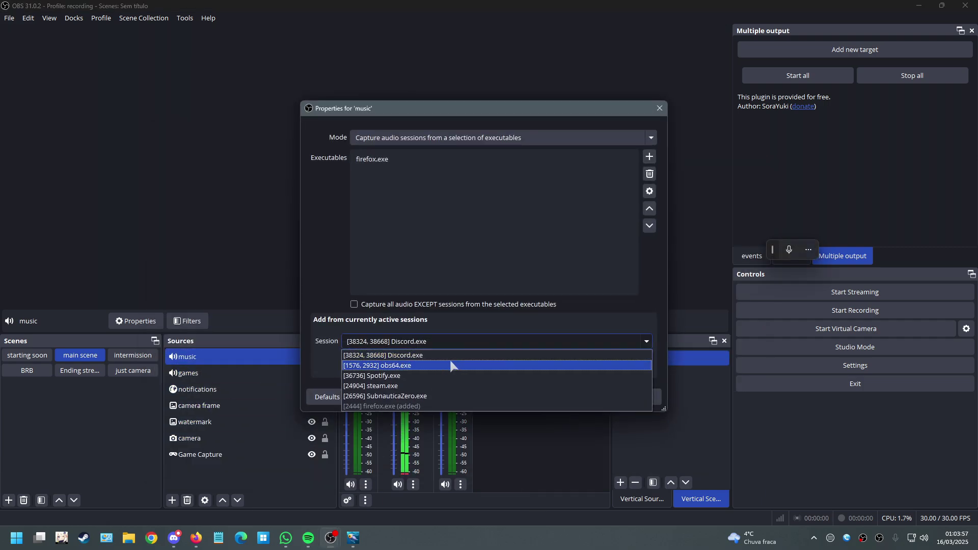
{"action": "left_click", "coordinate": [408, 374]}
{"action": "left_click", "coordinate": [378, 363]}
{"action": "left_click", "coordinate": [608, 397]}
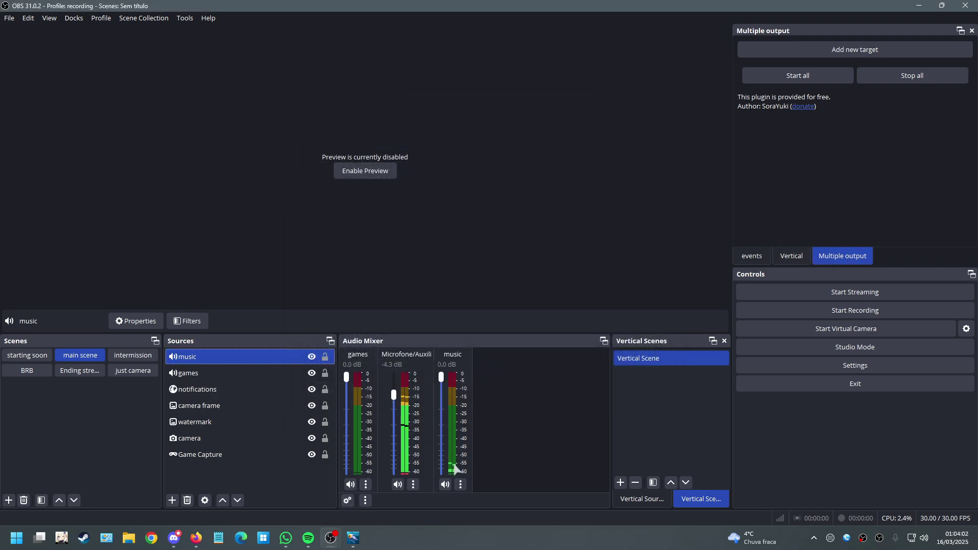
- Bring up the Spotify player during playback and return to OBS to check the music source's level
{"action": "left_click", "coordinate": [309, 538]}
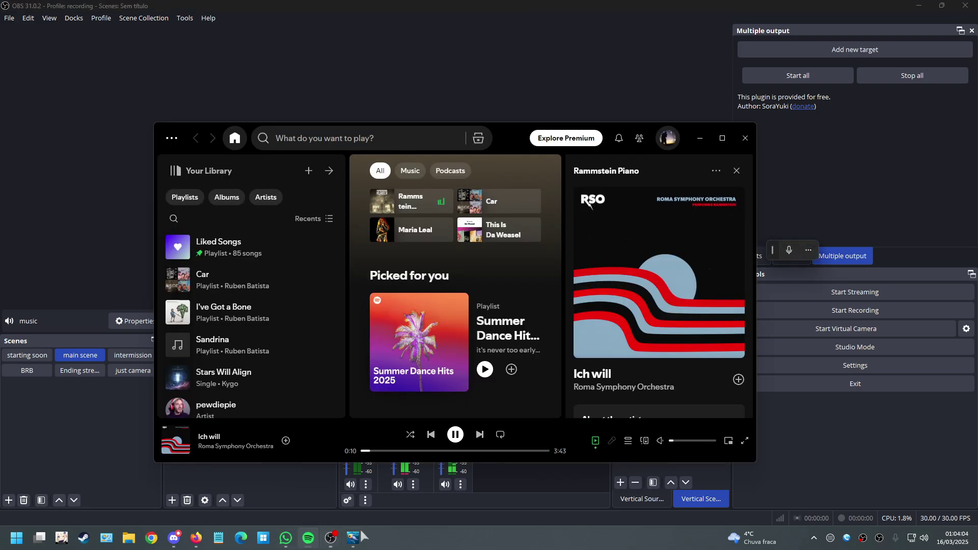
{"action": "left_click", "coordinate": [889, 443]}
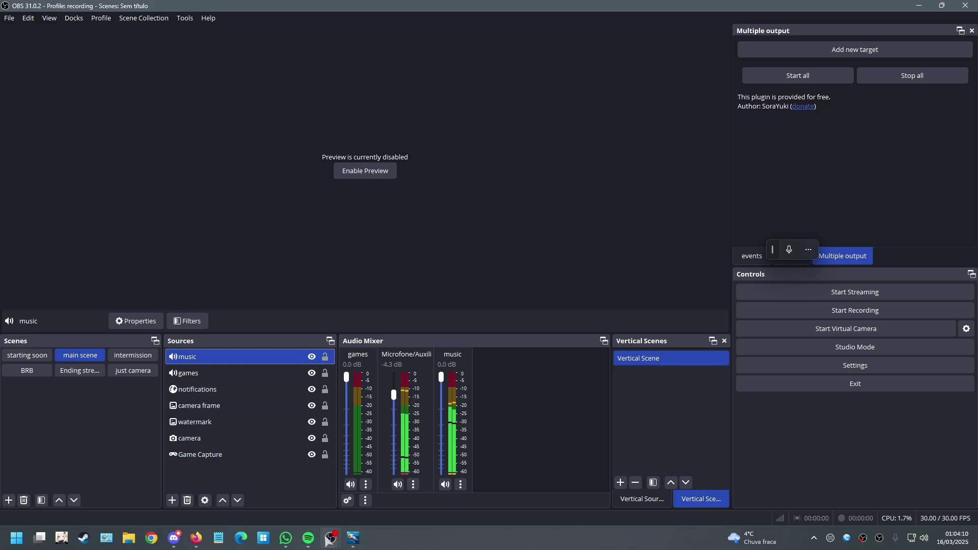
- Switch away from OBS to the previous window and come back to the audio mixer
{"action": "key", "text": "alt+Tab"}
{"action": "key", "text": "alt+Tab"}
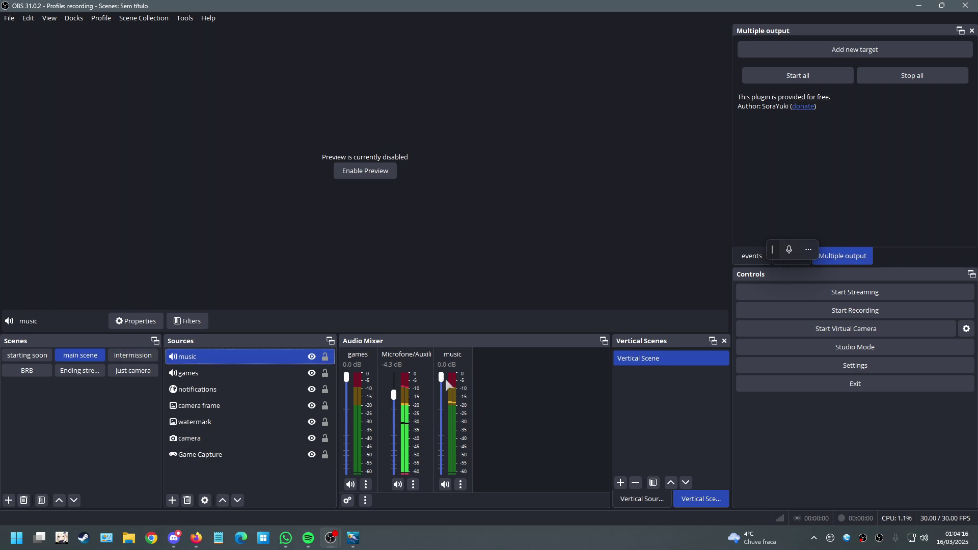
{"action": "left_click", "coordinate": [285, 374]}
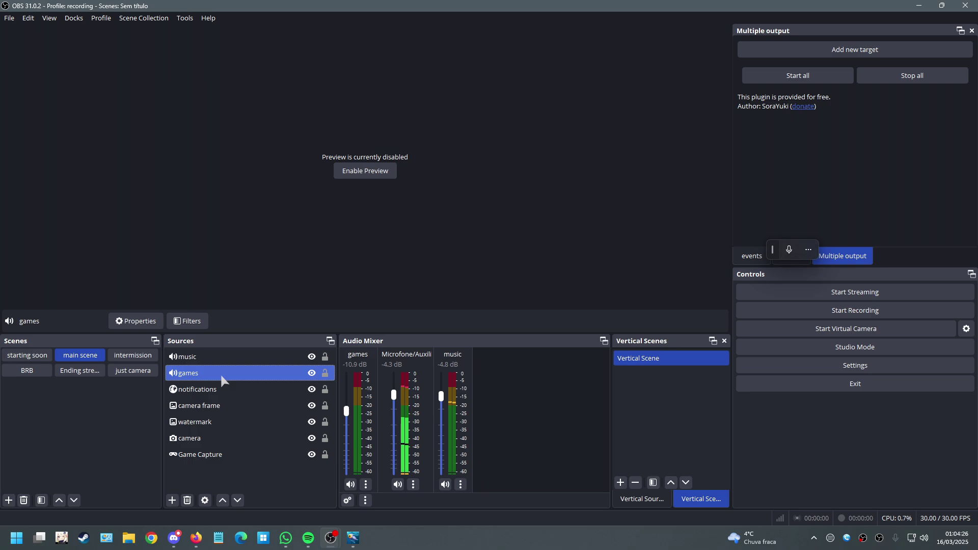
{"action": "left_click", "coordinate": [237, 477]}
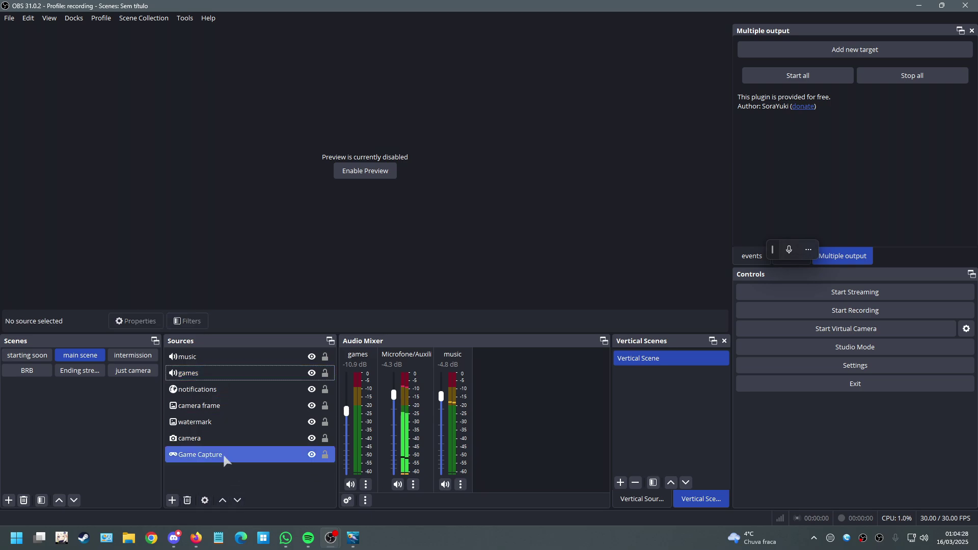
{"action": "left_click", "coordinate": [260, 389]}
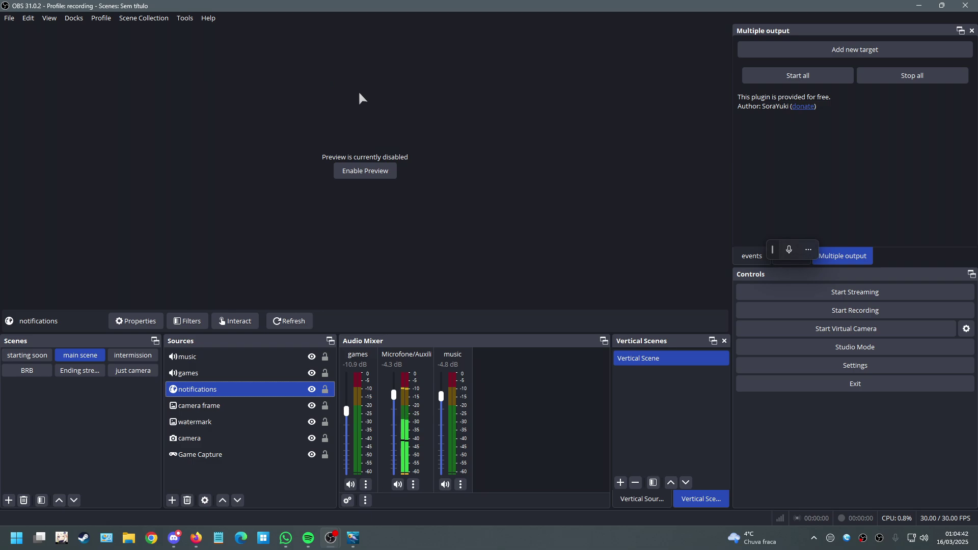
{"action": "left_click", "coordinate": [287, 380], "text": "ctrl"}
{"action": "left_click", "coordinate": [287, 377], "text": "ctrl"}
{"action": "left_click", "coordinate": [213, 473]}
{"action": "right_click", "coordinate": [215, 474]}
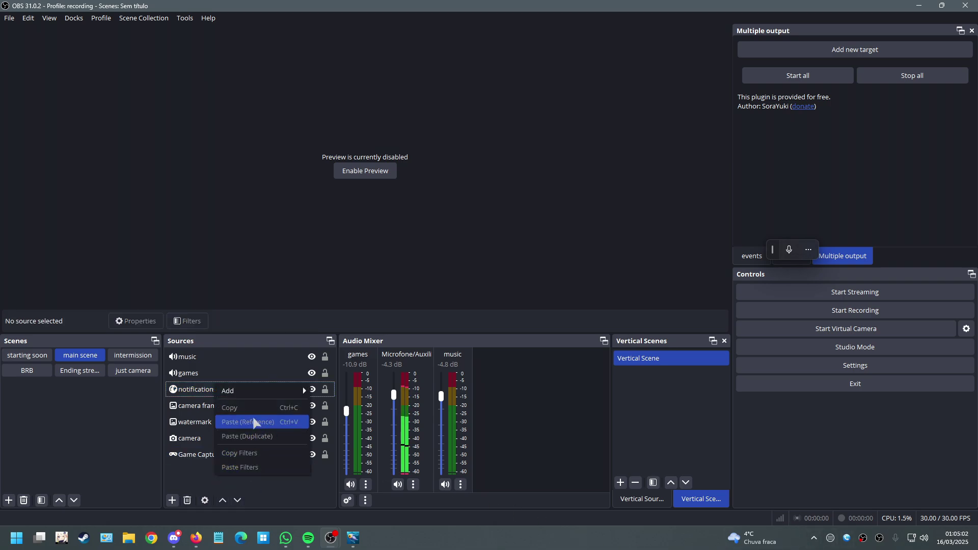
{"action": "left_click", "coordinate": [199, 373]}
{"action": "left_click", "coordinate": [209, 359]}
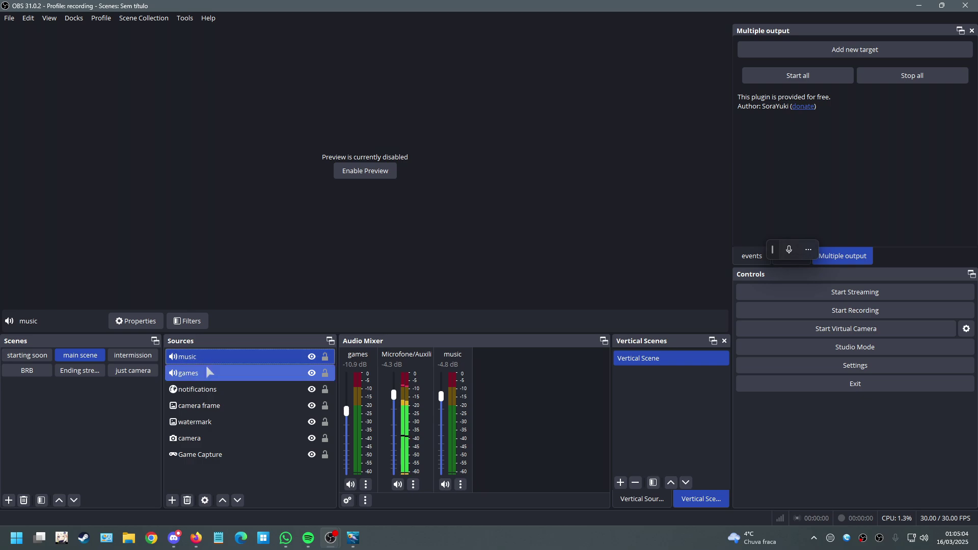
{"action": "left_click", "coordinate": [198, 373]}
{"action": "left_click", "coordinate": [196, 357]}
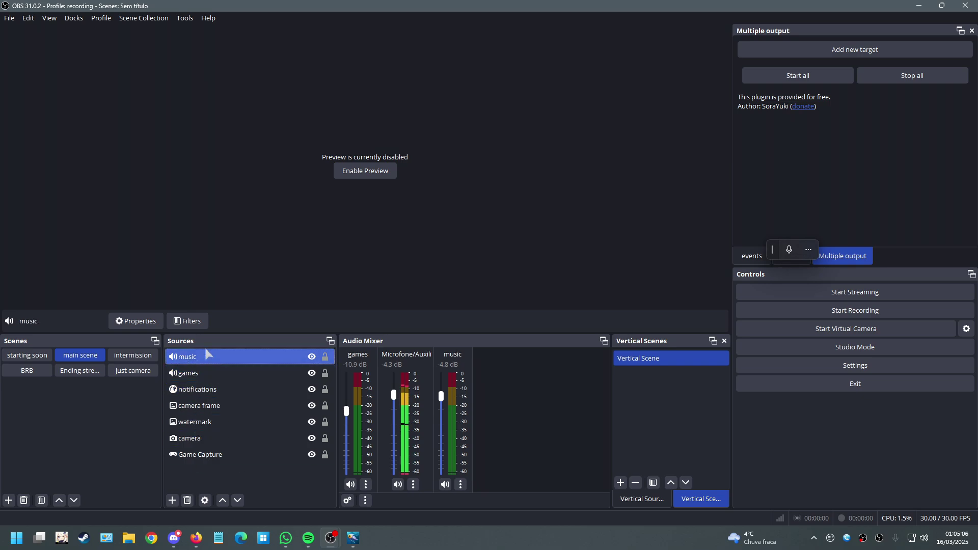
{"action": "left_click", "coordinate": [187, 456]}
{"action": "left_click", "coordinate": [224, 442]}
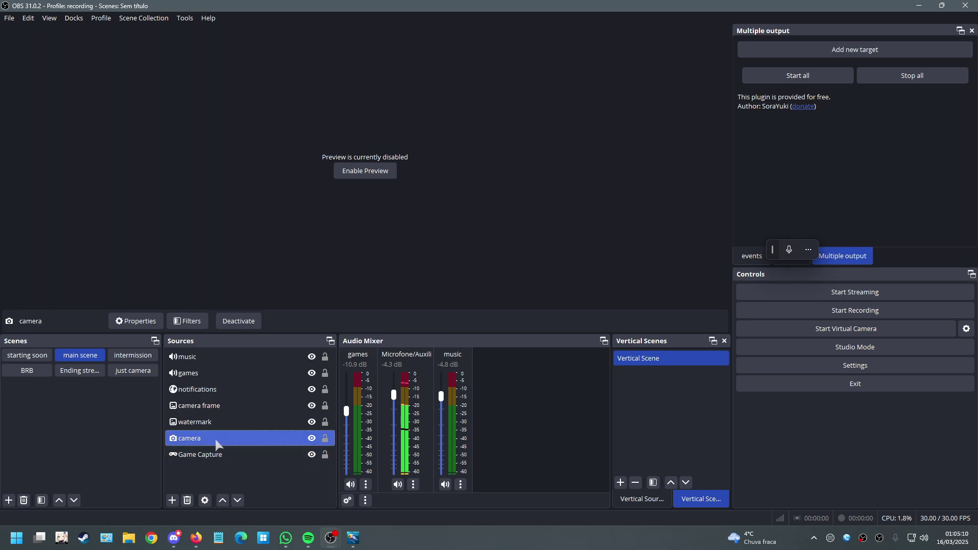
{"action": "left_click", "coordinate": [213, 425]}
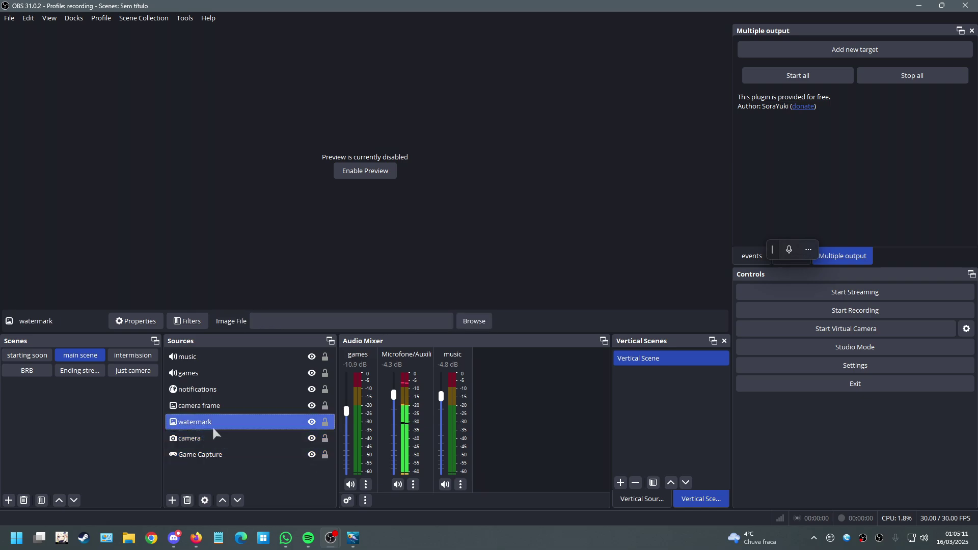
{"action": "left_click", "coordinate": [229, 405]}
{"action": "left_click", "coordinate": [238, 424], "text": "ctrl"}
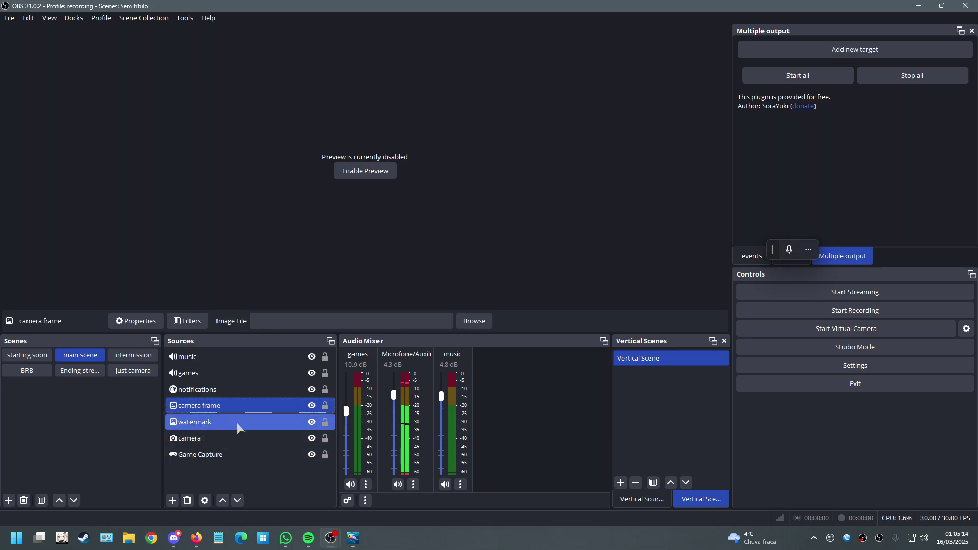
{"action": "left_click", "coordinate": [239, 406]}
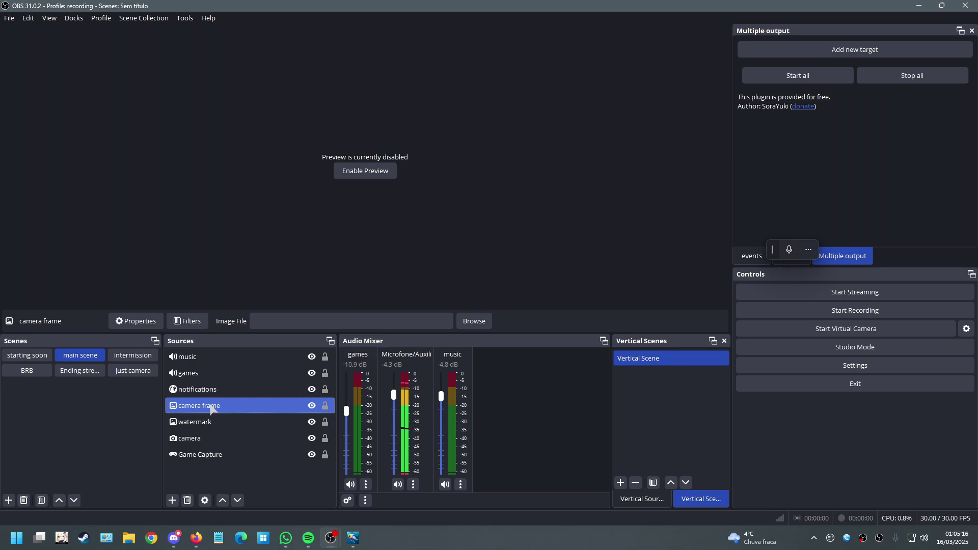
{"action": "left_click", "coordinate": [205, 391], "text": "ctrl"}
{"action": "left_click", "coordinate": [204, 392]}
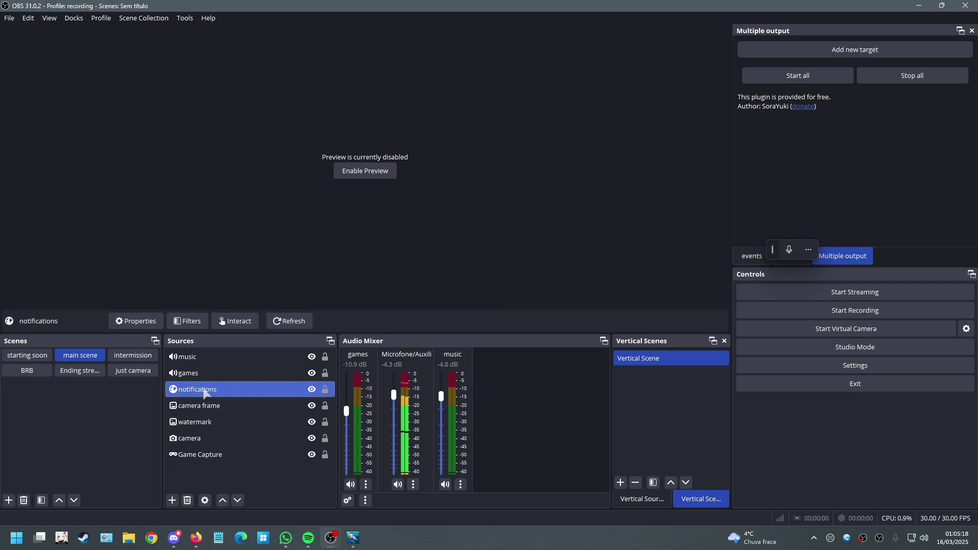
{"action": "left_click", "coordinate": [240, 407], "text": "ctrl"}
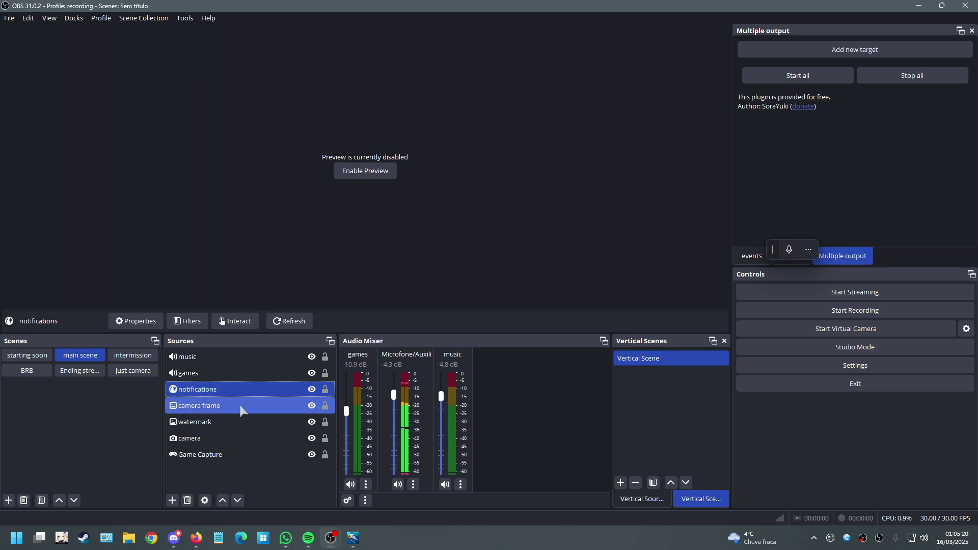
{"action": "left_click", "coordinate": [240, 406], "text": "ctrl"}
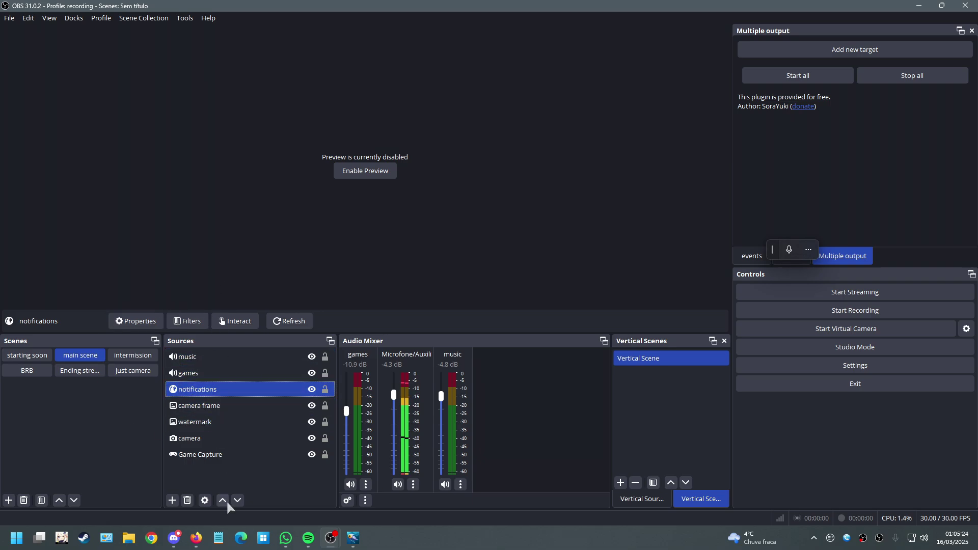
{"action": "left_click", "coordinate": [242, 456], "text": "ctrl"}
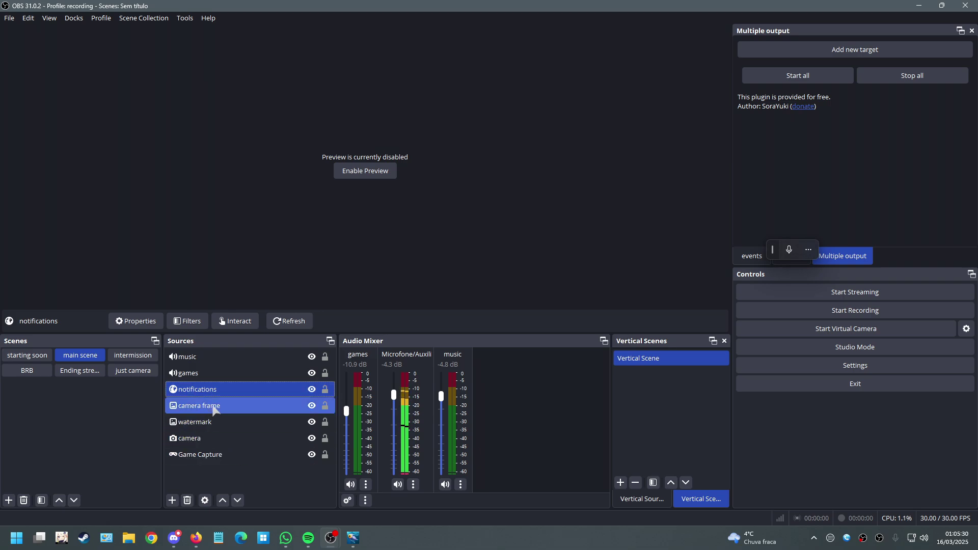
- Add a new scene named "audio scene" to the scene collection
{"action": "right_click", "coordinate": [85, 407]}
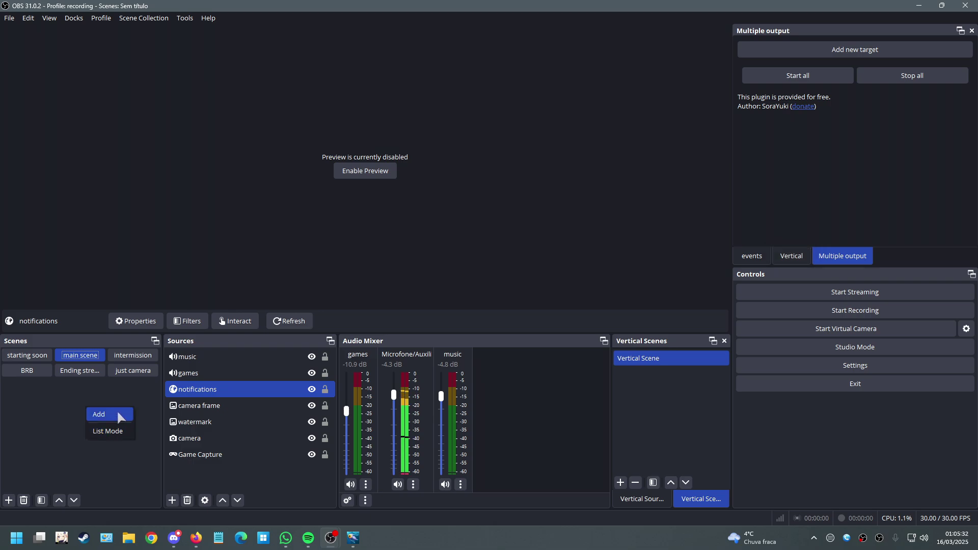
{"action": "left_click", "coordinate": [122, 413]}
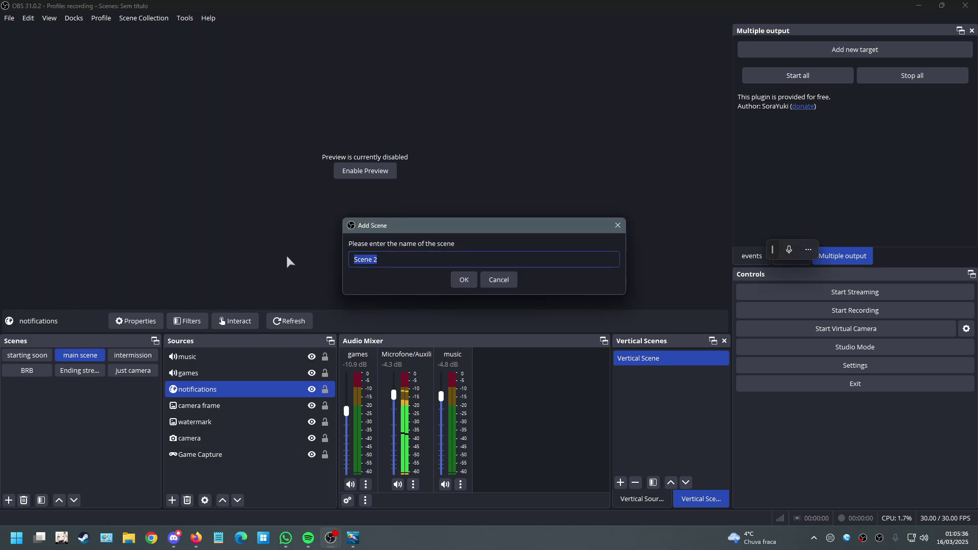
{"action": "type", "text": "music"}
{"action": "key", "text": "BackSpace"}
{"action": "key", "text": "BackSpace"}
{"action": "key", "text": "BackSpace"}
{"action": "key", "text": "BackSpace"}
{"action": "key", "text": "BackSpace"}
{"action": "type", "text": "audio scene"}
{"action": "key", "text": "Return"}
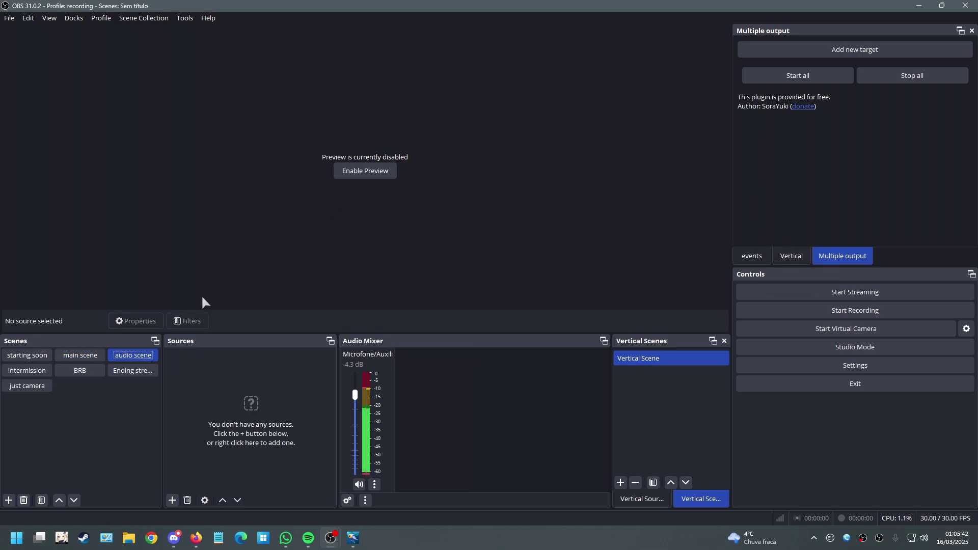
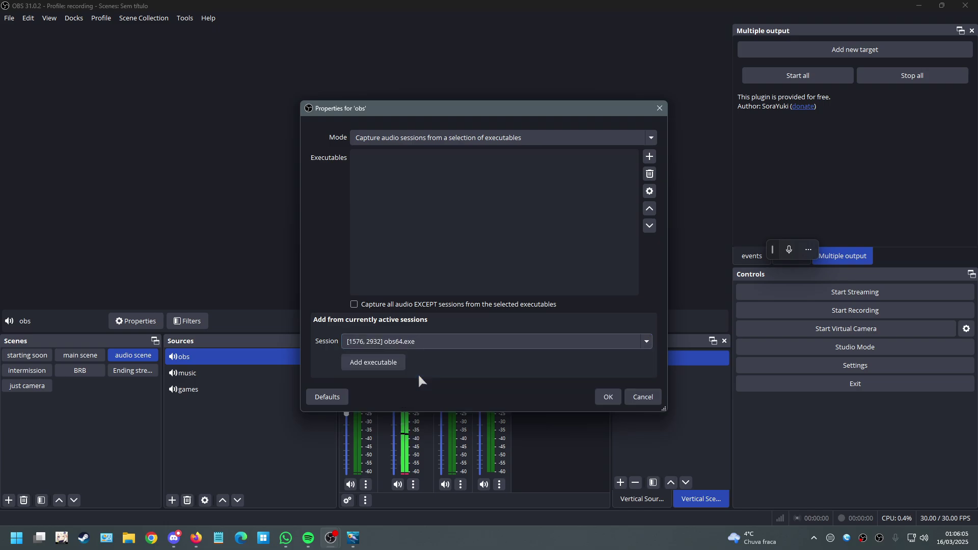
- Add obs64.exe from the active sessions to the obs source's captured executables and accept the properties
{"action": "left_click", "coordinate": [391, 365]}
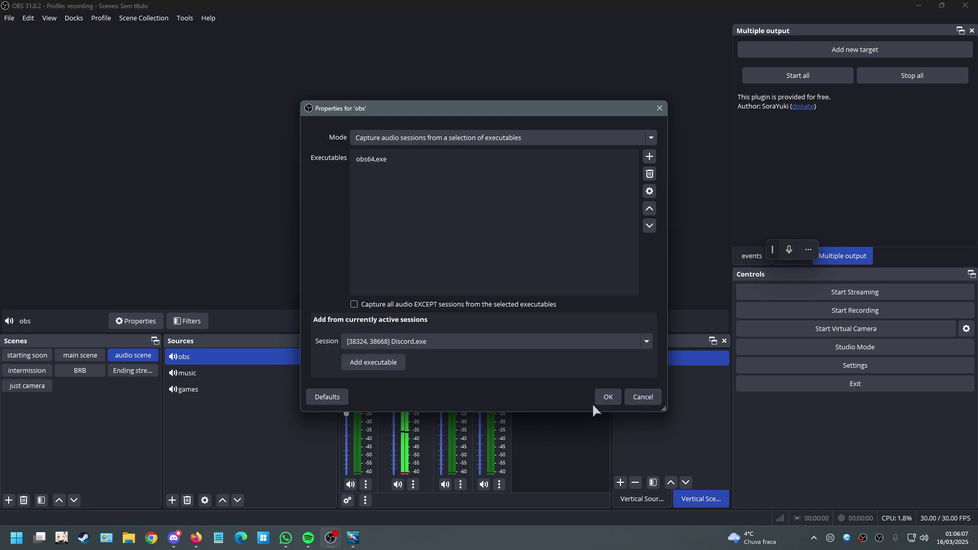
{"action": "left_click", "coordinate": [606, 398]}
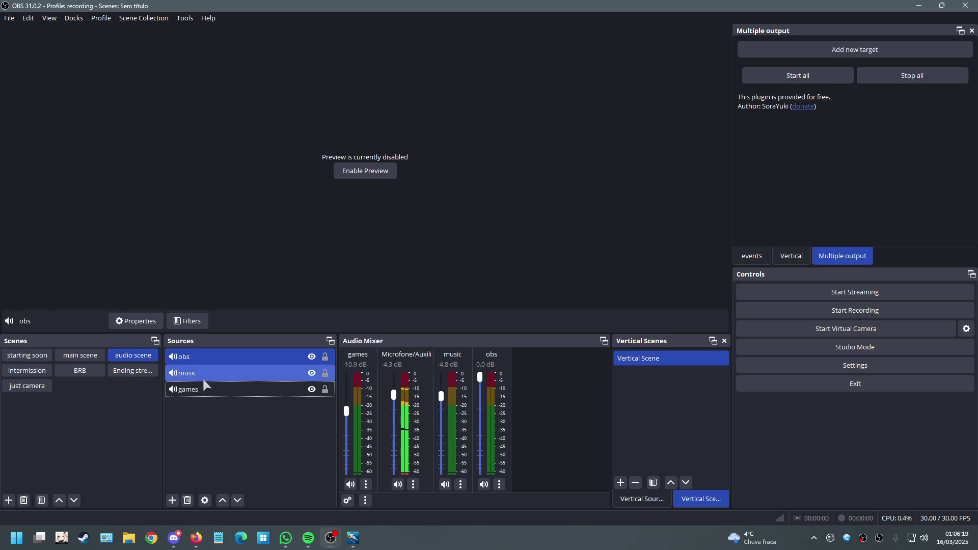
- Add an Application Audio Output Capture source named "browser" to the audio scene
{"action": "right_click", "coordinate": [194, 433]}
{"action": "mouse_move", "coordinate": [229, 444]}
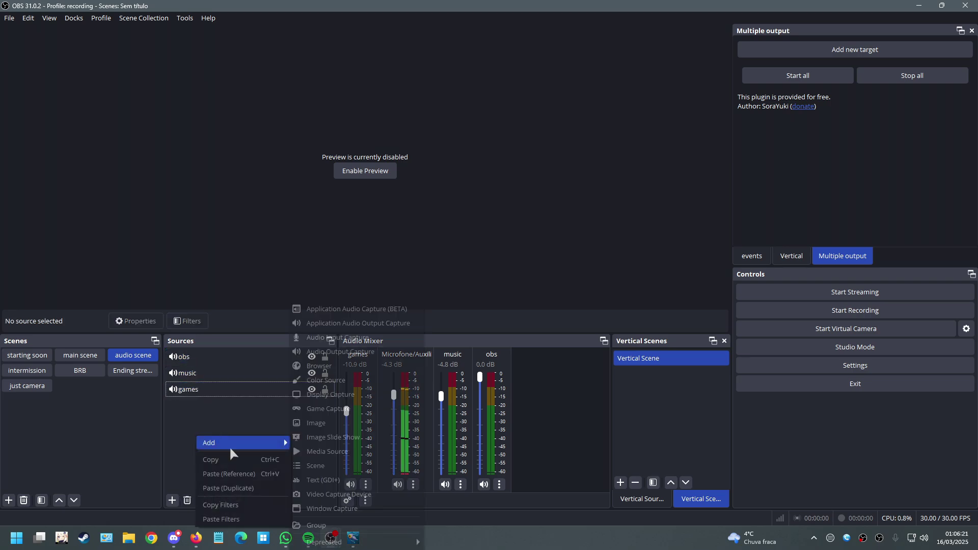
{"action": "left_click", "coordinate": [375, 328]}
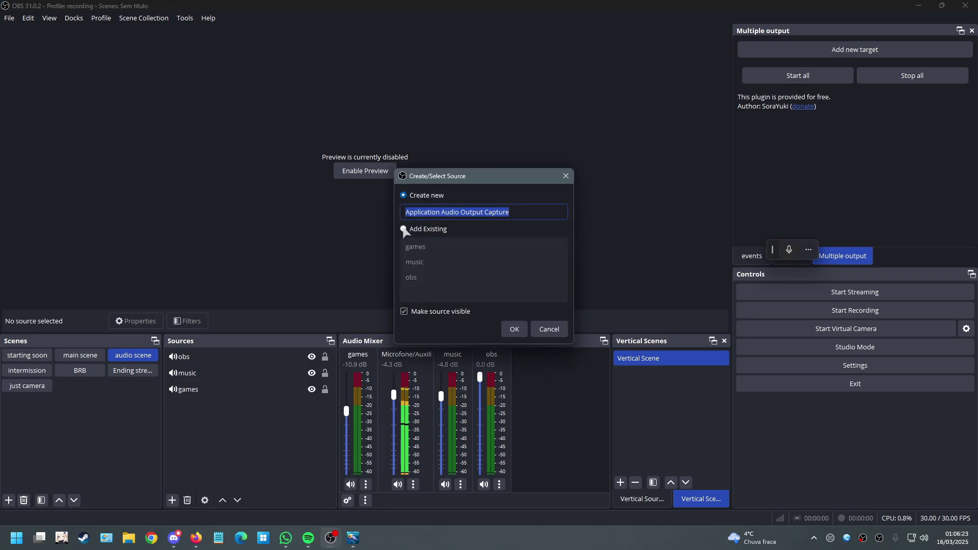
{"action": "type", "text": "browser"}
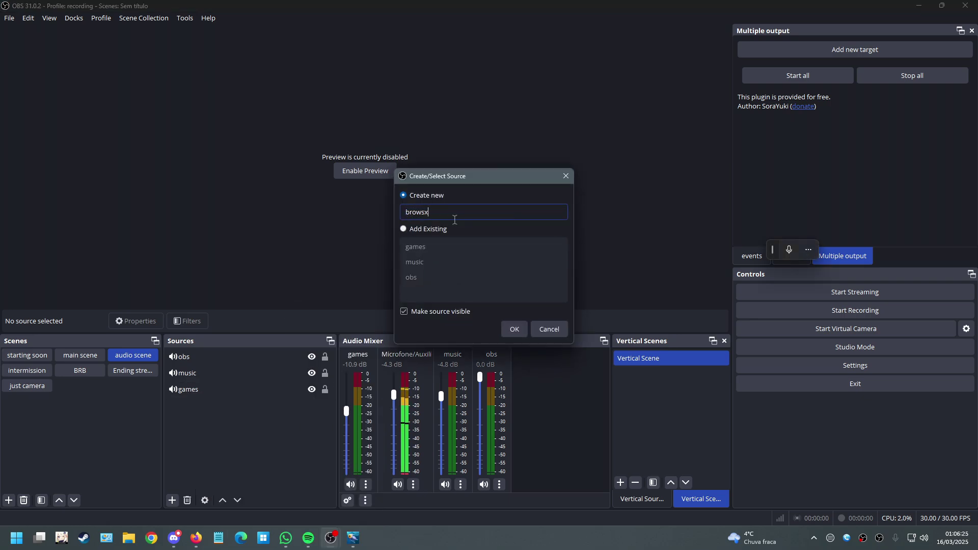
{"action": "key", "text": "Return"}
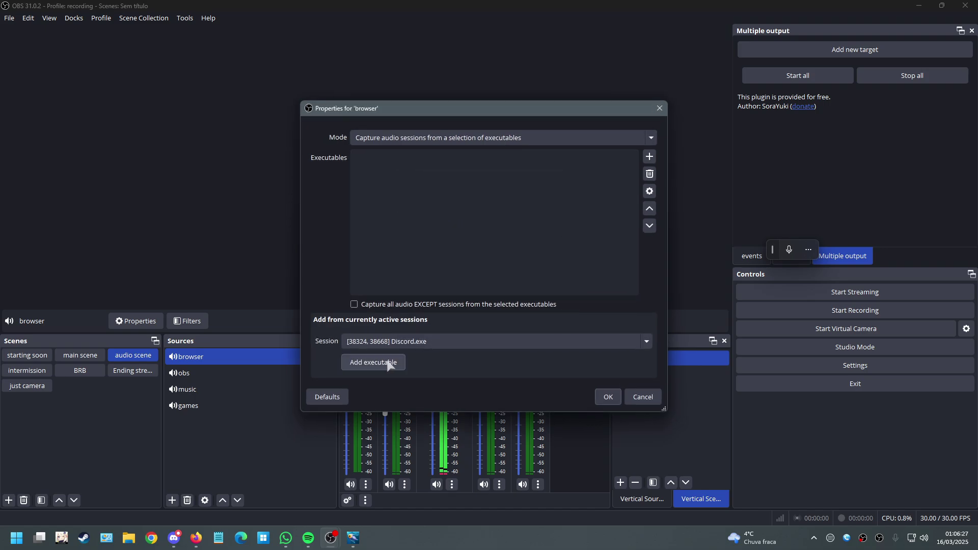
- Add firefox.exe from the active sessions to the browser source's captured executables and accept the properties
{"action": "left_click", "coordinate": [398, 342]}
{"action": "left_click", "coordinate": [427, 388]}
{"action": "left_click", "coordinate": [419, 342]}
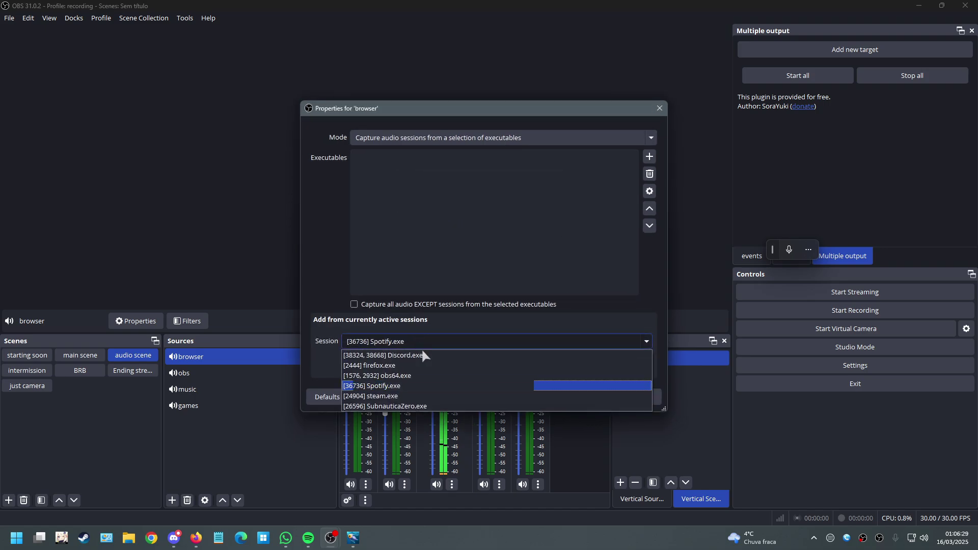
{"action": "left_click", "coordinate": [387, 365]}
{"action": "left_click", "coordinate": [386, 364]}
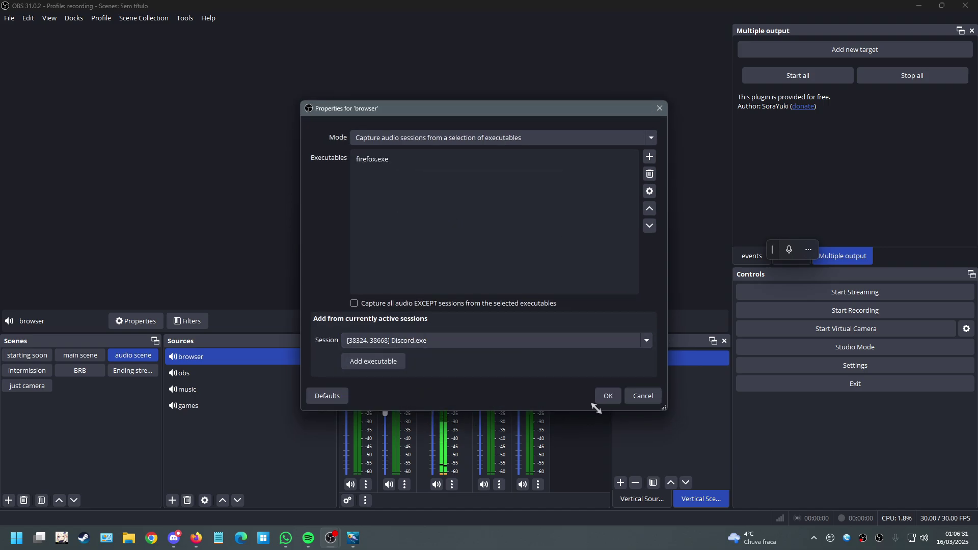
{"action": "left_click", "coordinate": [604, 397]}
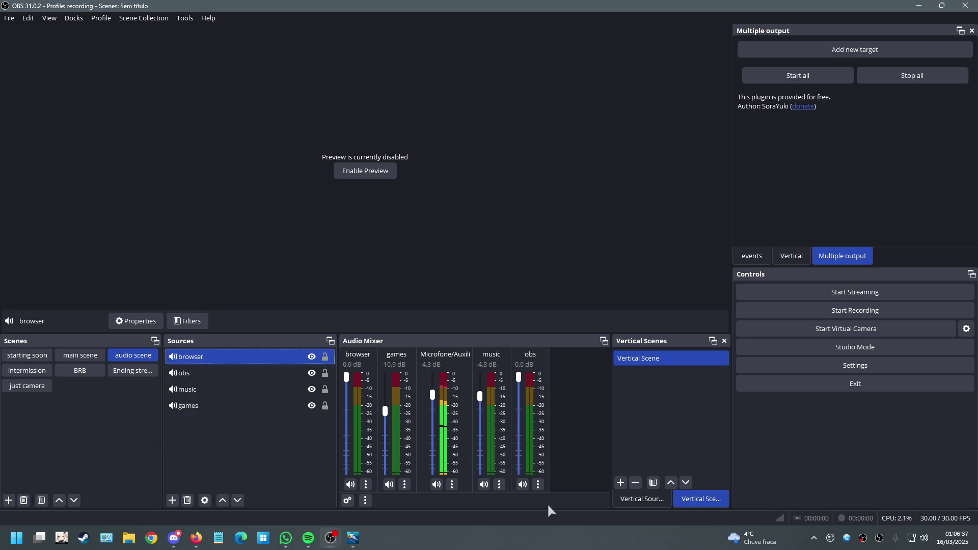
- Move the audio scene to the end of the scene list, after the just camera scene
{"action": "left_click", "coordinate": [255, 408], "text": "ctrl"}
{"action": "left_click", "coordinate": [256, 411], "text": "ctrl"}
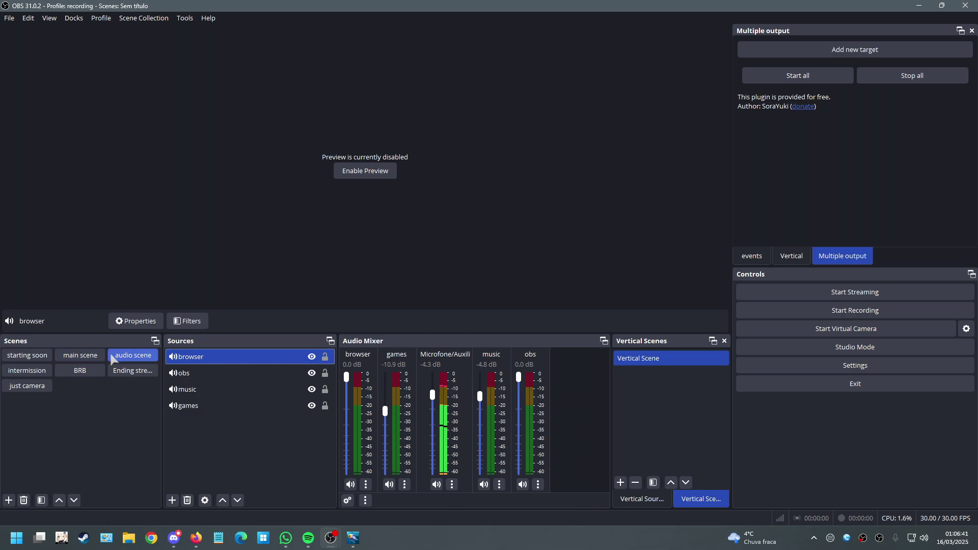
{"action": "left_click_drag", "start_coordinate": [144, 359], "coordinate": [146, 408]}
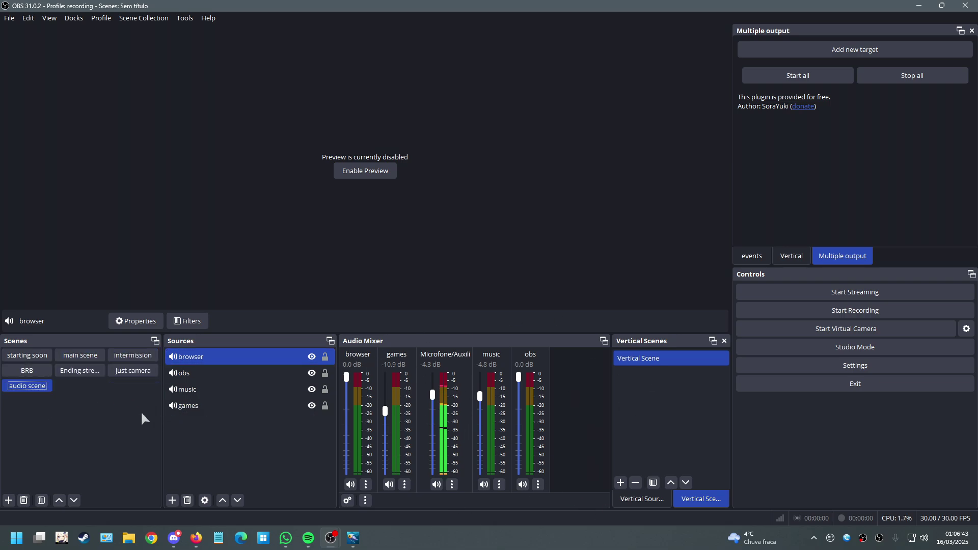
- Remove the games and music audio sources from the main scene
{"action": "left_click", "coordinate": [80, 355]}
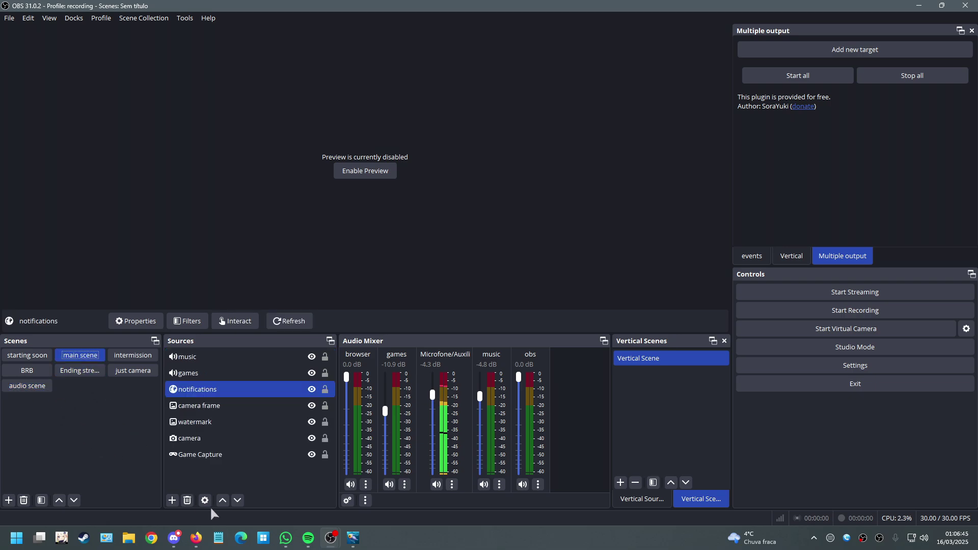
{"action": "left_click", "coordinate": [232, 373]}
{"action": "key", "text": "Delete"}
{"action": "key", "text": "Return"}
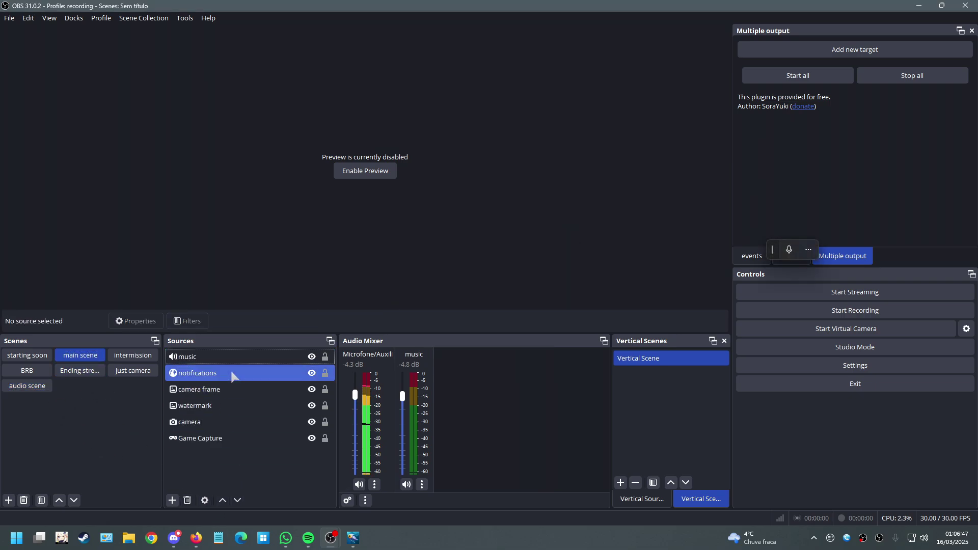
{"action": "left_click", "coordinate": [234, 363]}
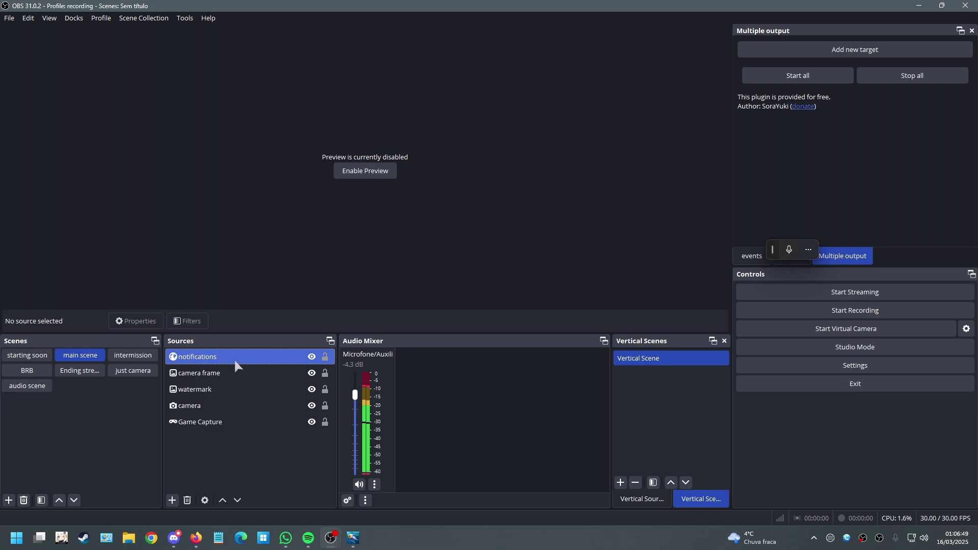
- Switch between the main scene and the audio scene to compare their sources, ending on the audio scene
{"action": "left_click", "coordinate": [10, 390]}
{"action": "left_click", "coordinate": [80, 355]}
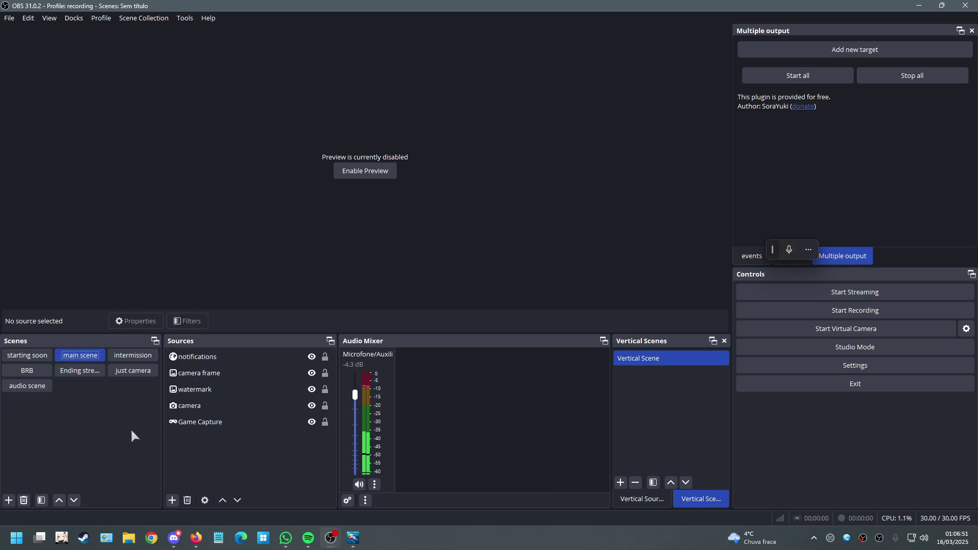
{"action": "left_click", "coordinate": [31, 386]}
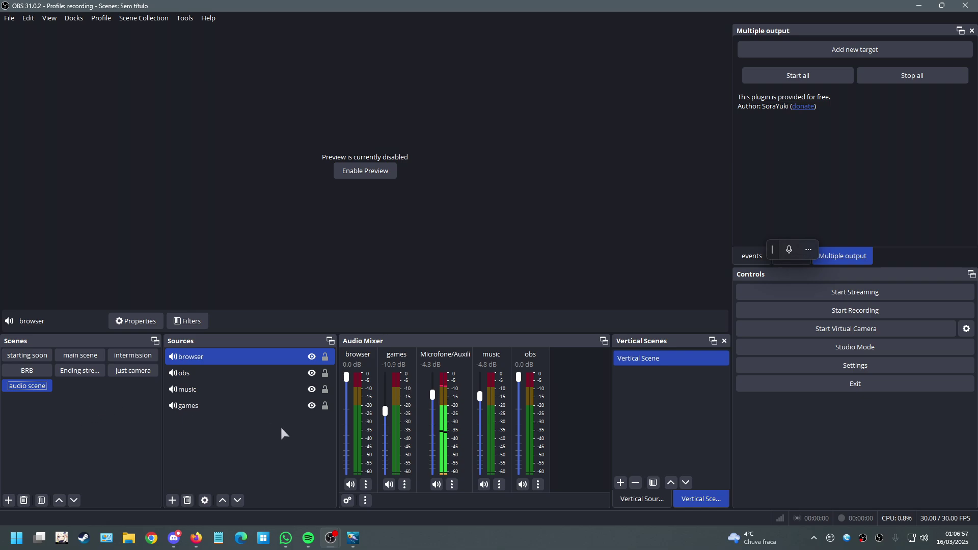
- Add the existing audio scene as a scene source in the main scene
{"action": "left_click", "coordinate": [805, 347]}
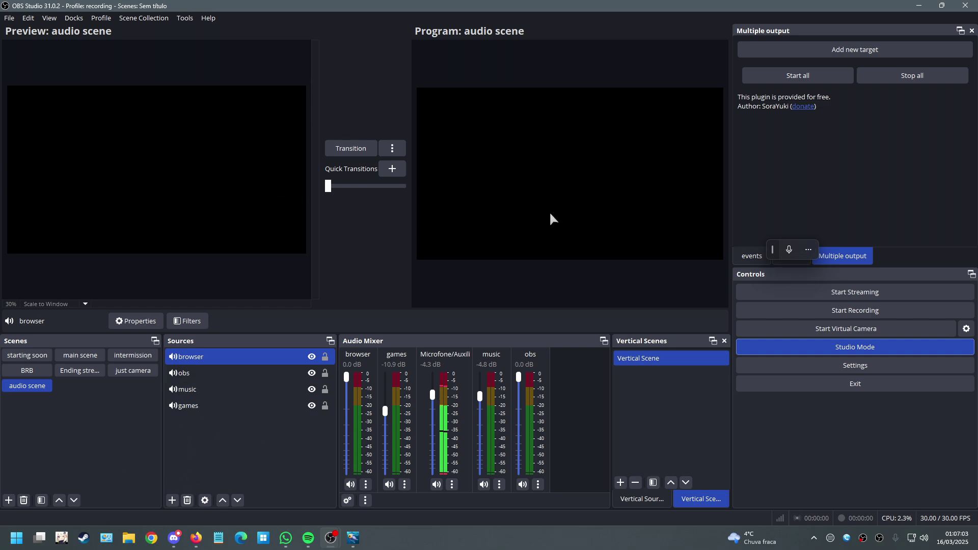
{"action": "left_click", "coordinate": [816, 348]}
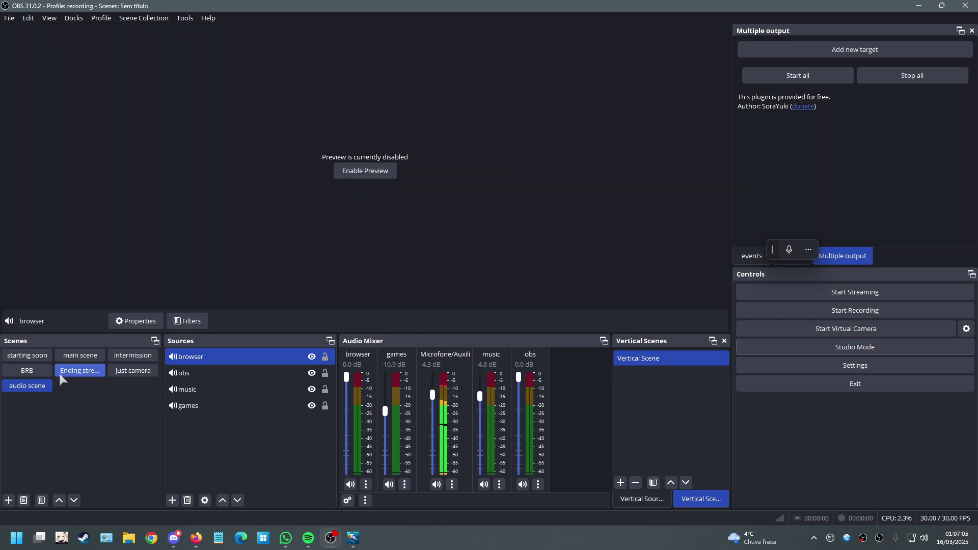
{"action": "left_click", "coordinate": [83, 357]}
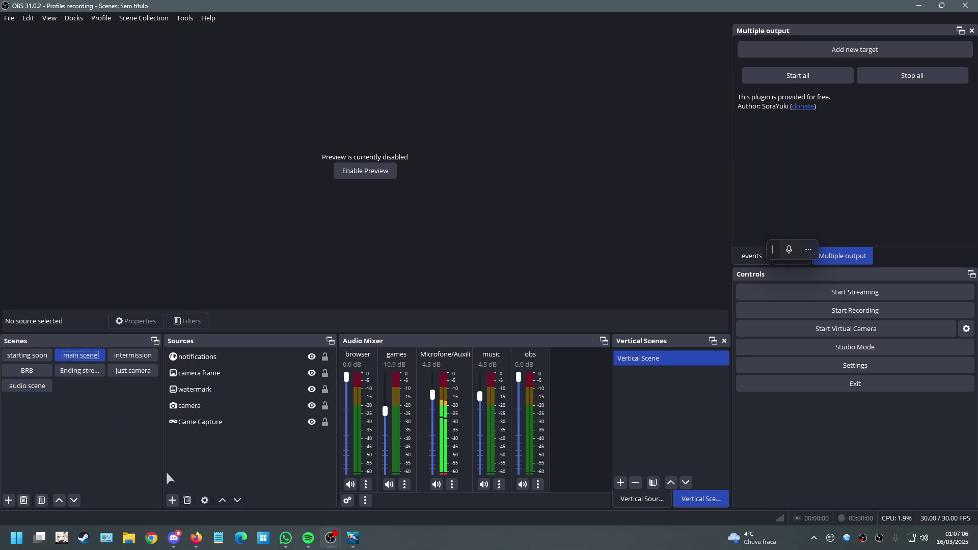
{"action": "right_click", "coordinate": [224, 464]}
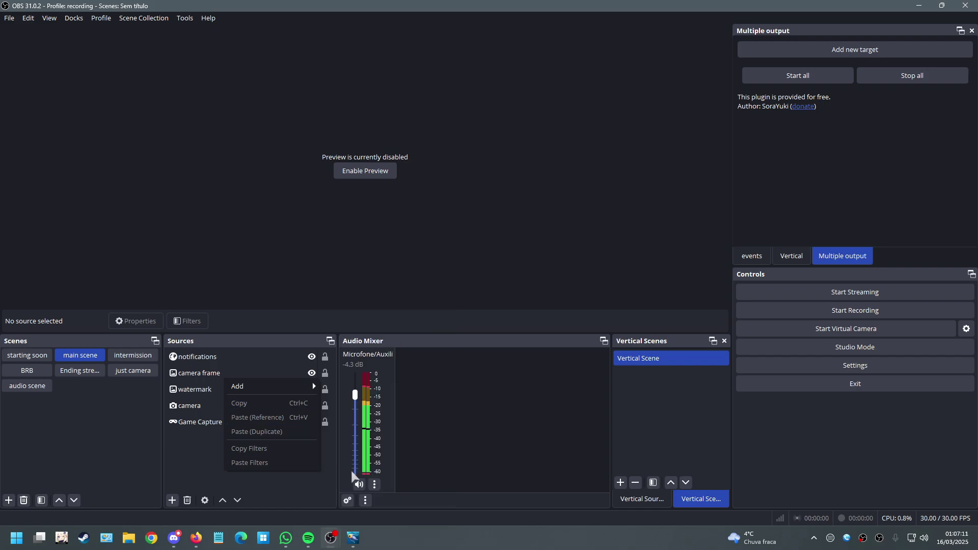
{"action": "mouse_move", "coordinate": [272, 388]}
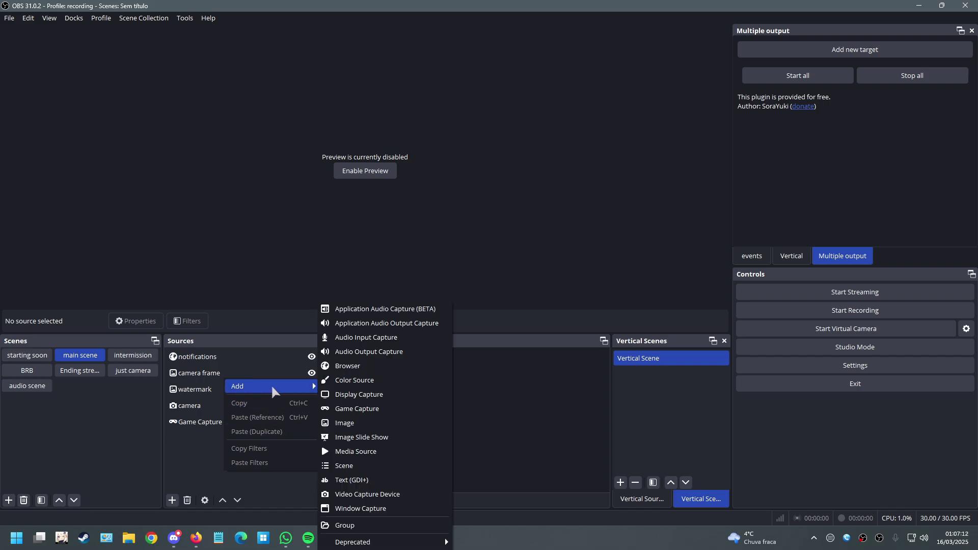
{"action": "left_click", "coordinate": [378, 465]}
{"action": "left_click", "coordinate": [426, 247]}
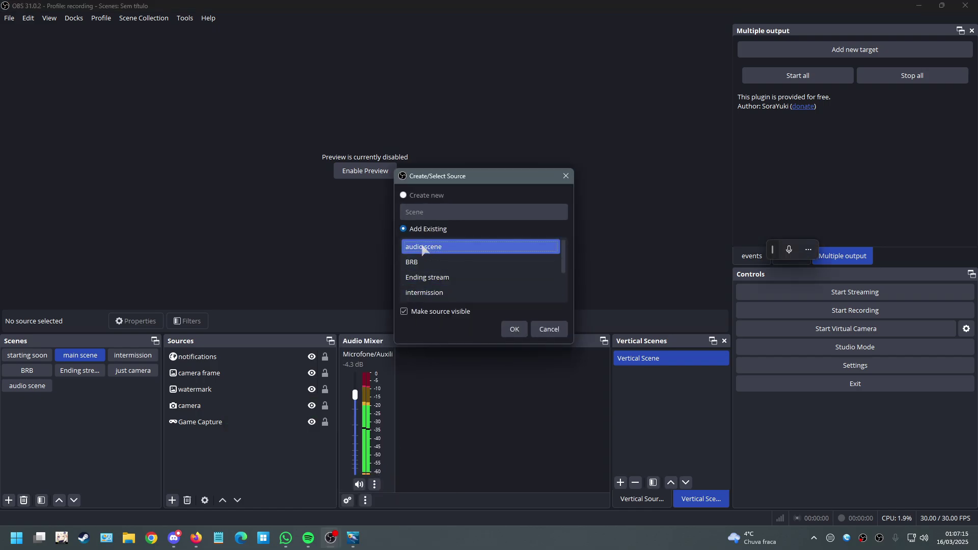
{"action": "left_click", "coordinate": [515, 329]}
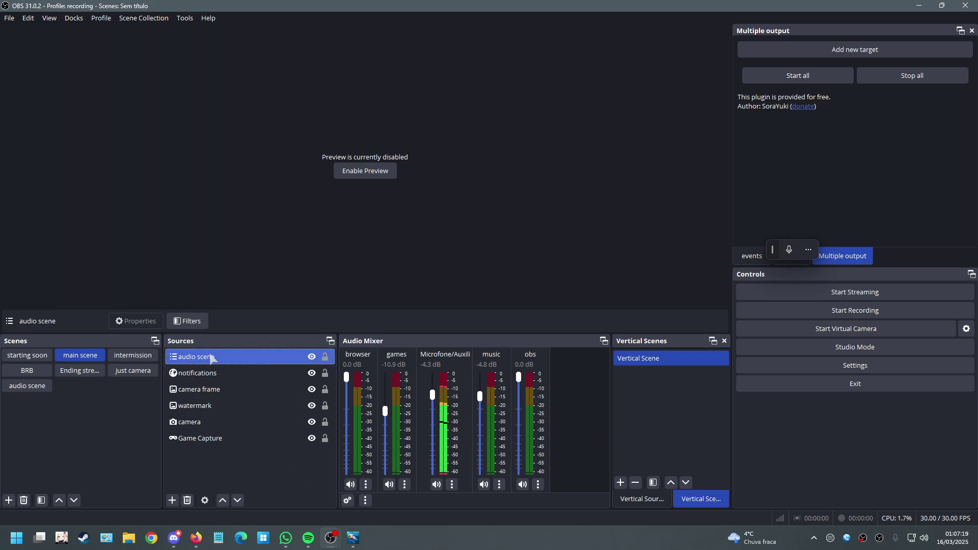
- Add the existing music application audio output capture to the starting soon scene
{"action": "left_click", "coordinate": [27, 355]}
{"action": "right_click", "coordinate": [229, 433]}
{"action": "mouse_move", "coordinate": [246, 443]}
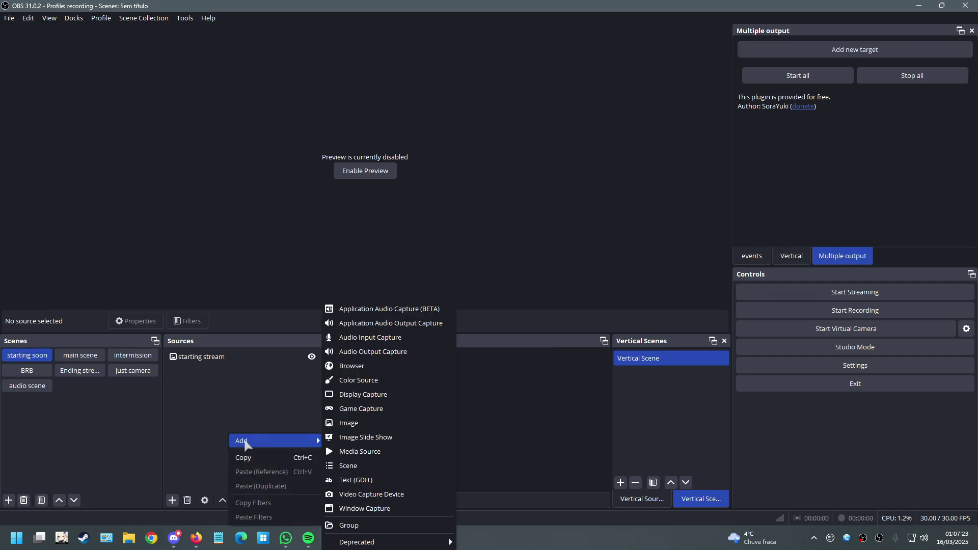
{"action": "left_click", "coordinate": [367, 327]}
{"action": "left_click", "coordinate": [428, 228]}
{"action": "left_click", "coordinate": [444, 277]}
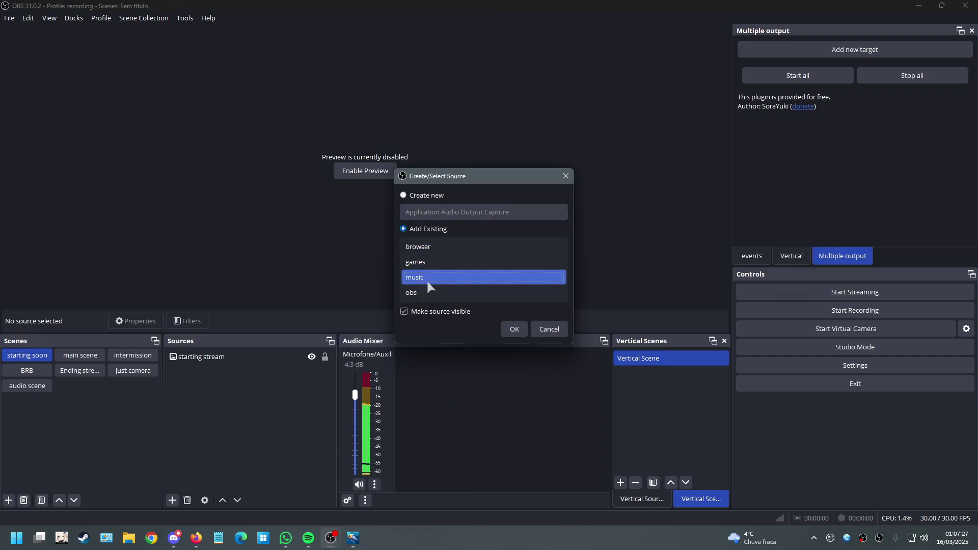
{"action": "left_click", "coordinate": [516, 332]}
- Add the existing obs application audio output capture to the starting soon scene
{"action": "right_click", "coordinate": [219, 408]}
{"action": "mouse_move", "coordinate": [254, 414]}
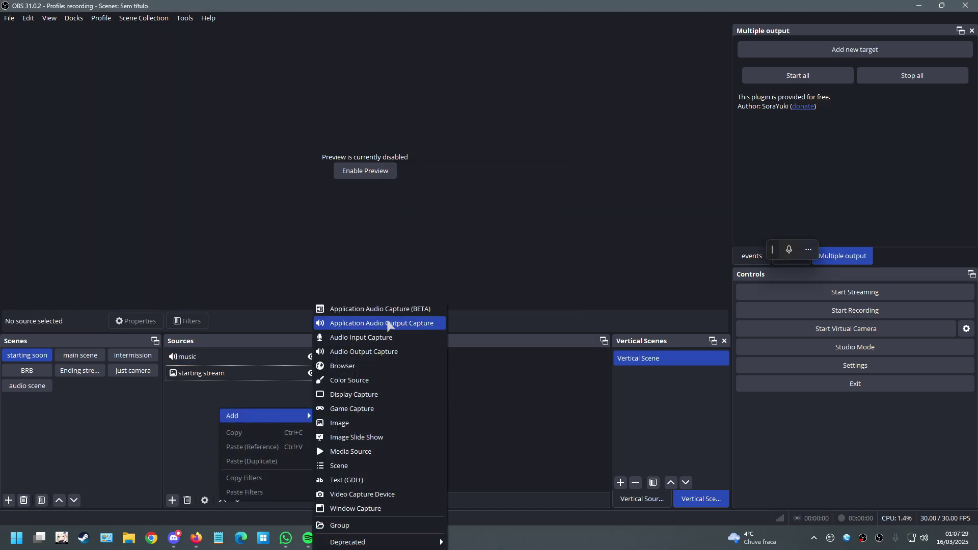
{"action": "left_click", "coordinate": [378, 322]}
{"action": "left_click", "coordinate": [408, 230]}
{"action": "left_click", "coordinate": [423, 288]}
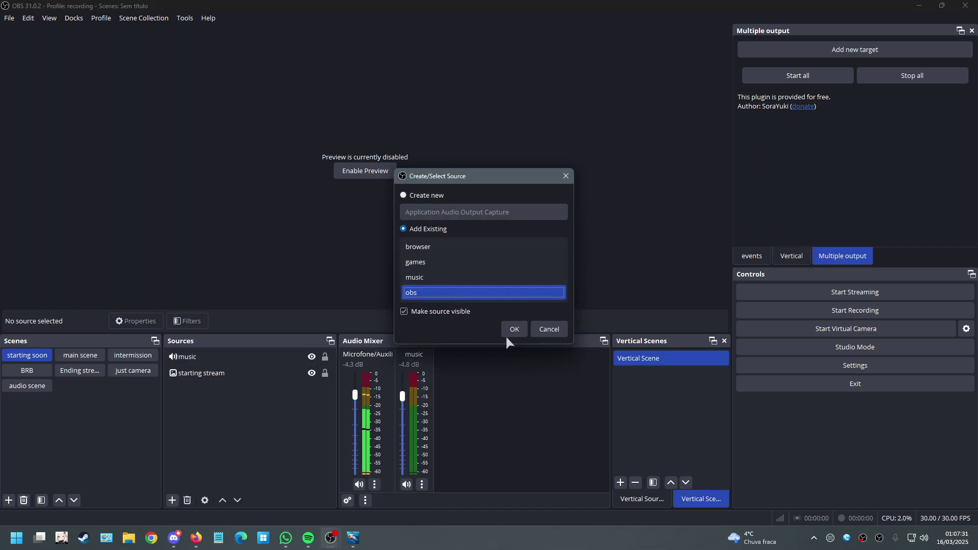
{"action": "left_click", "coordinate": [508, 321]}
- Add the existing notifications browser source to the starting soon scene and leave the obs source selected
{"action": "right_click", "coordinate": [180, 368]}
{"action": "mouse_move", "coordinate": [236, 373]}
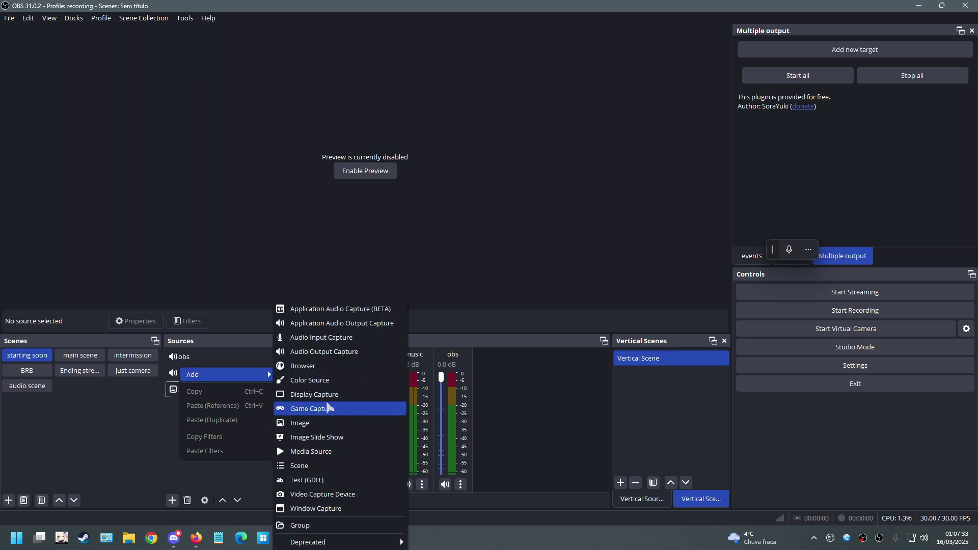
{"action": "left_click", "coordinate": [306, 366]}
{"action": "left_click", "coordinate": [408, 230]}
{"action": "left_click", "coordinate": [428, 247]}
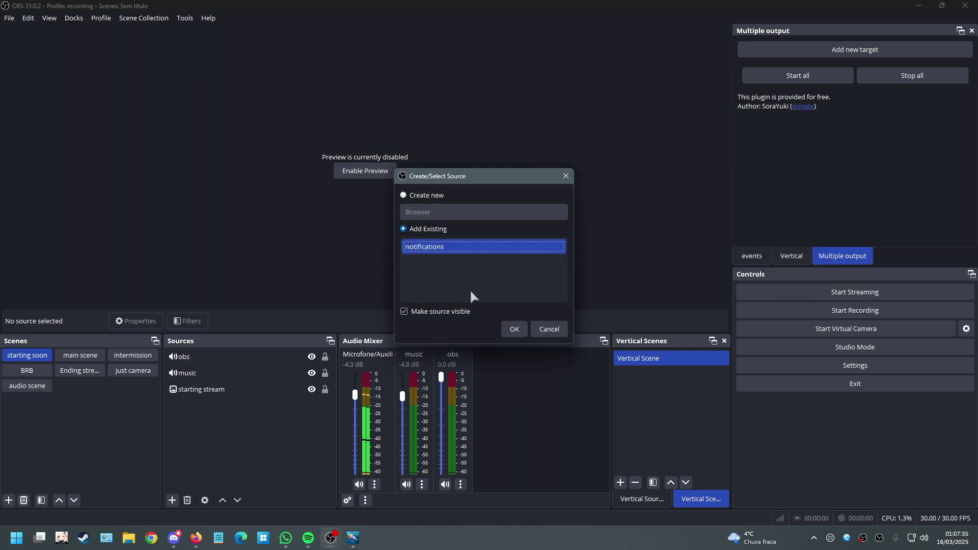
{"action": "left_click", "coordinate": [514, 330]}
{"action": "left_click_drag", "start_coordinate": [199, 373], "coordinate": [225, 396]}
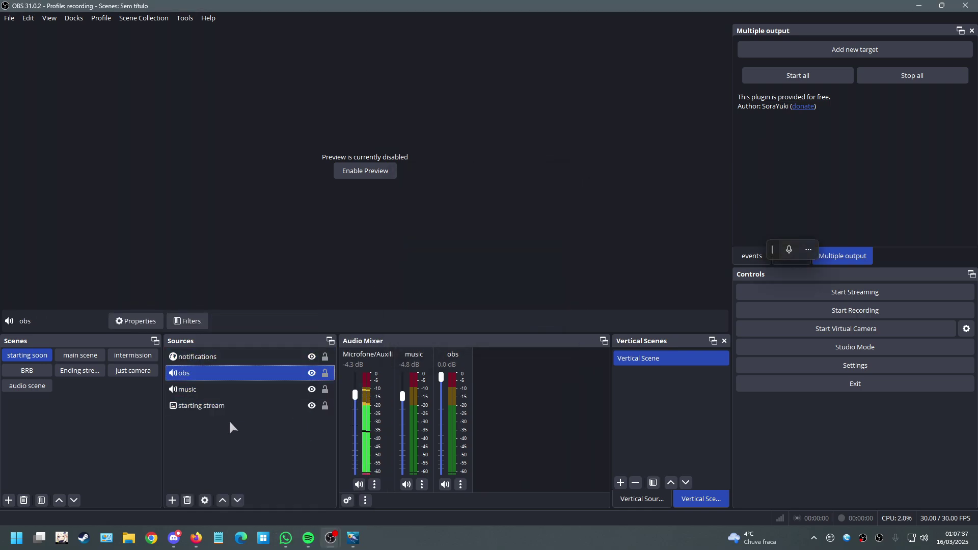
{"action": "left_click", "coordinate": [238, 392]}
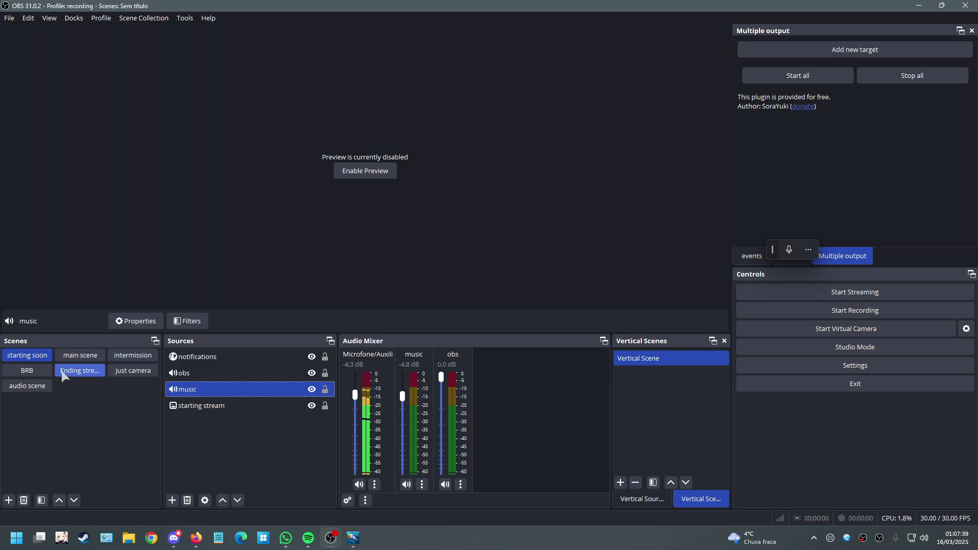
{"action": "left_click", "coordinate": [232, 377]}
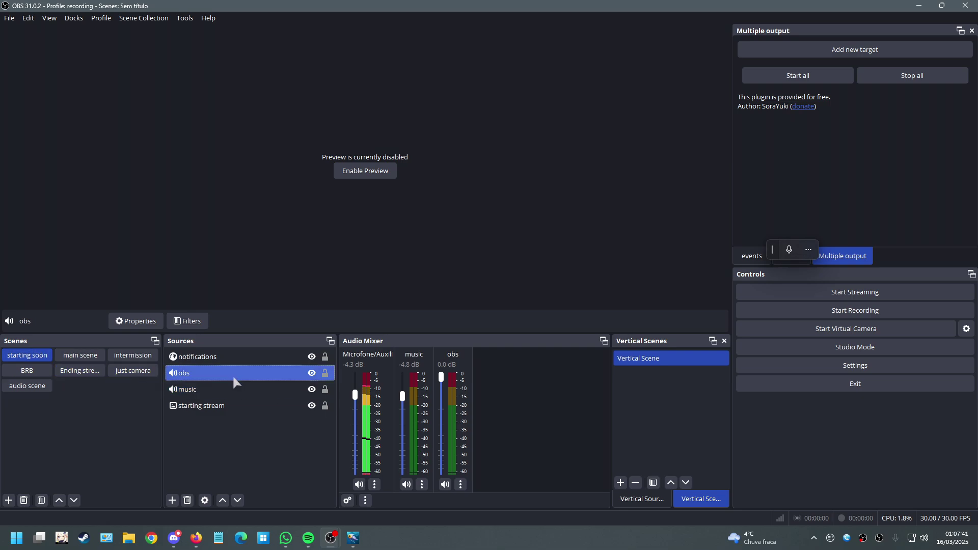
{"action": "left_click", "coordinate": [134, 355]}
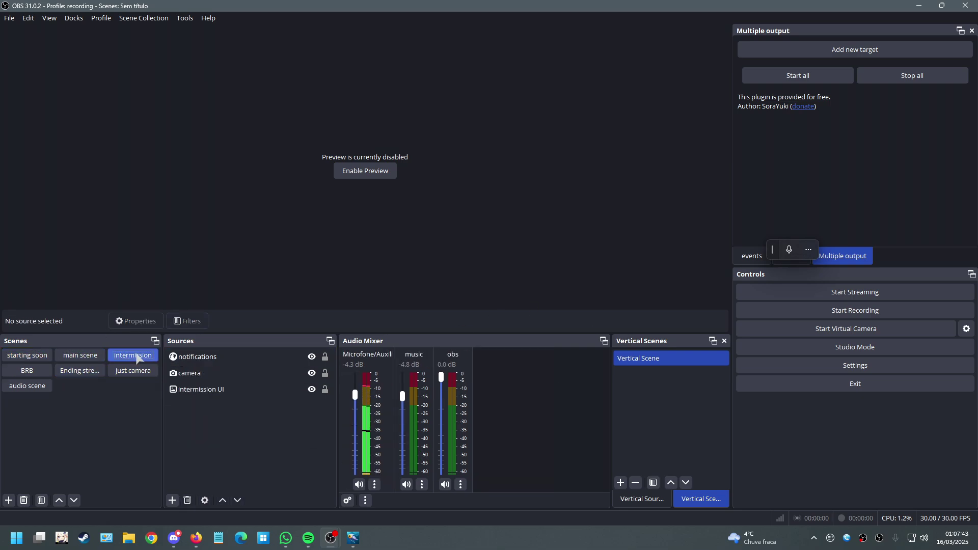
{"action": "right_click", "coordinate": [189, 427]}
{"action": "mouse_move", "coordinate": [234, 434]}
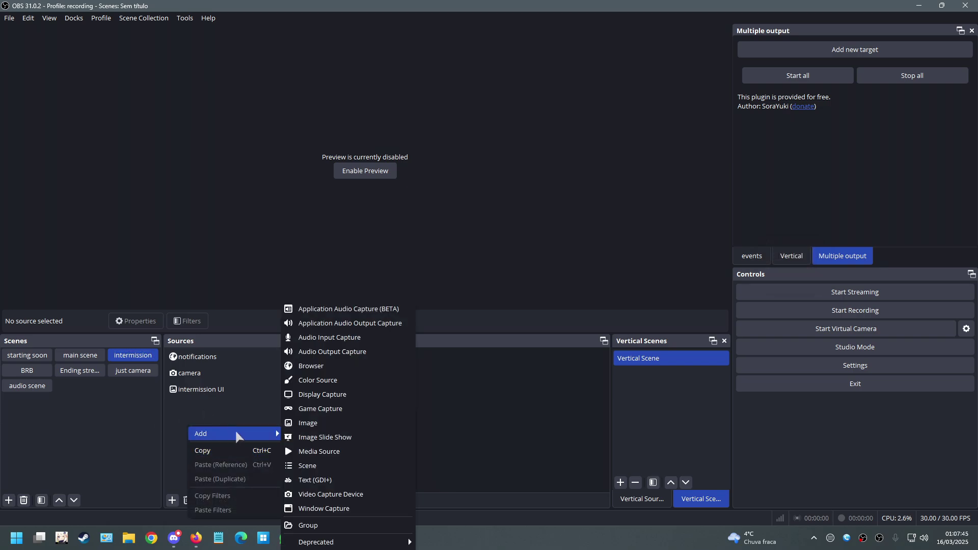
{"action": "left_click", "coordinate": [367, 328]}
{"action": "left_click", "coordinate": [438, 262]}
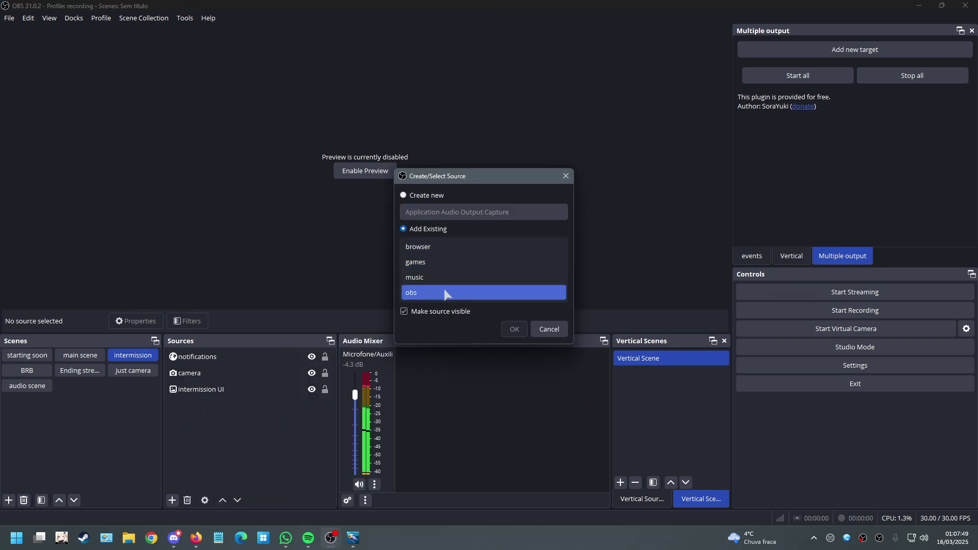
{"action": "left_click", "coordinate": [549, 329]}
{"action": "right_click", "coordinate": [225, 425]}
{"action": "mouse_move", "coordinate": [255, 432]}
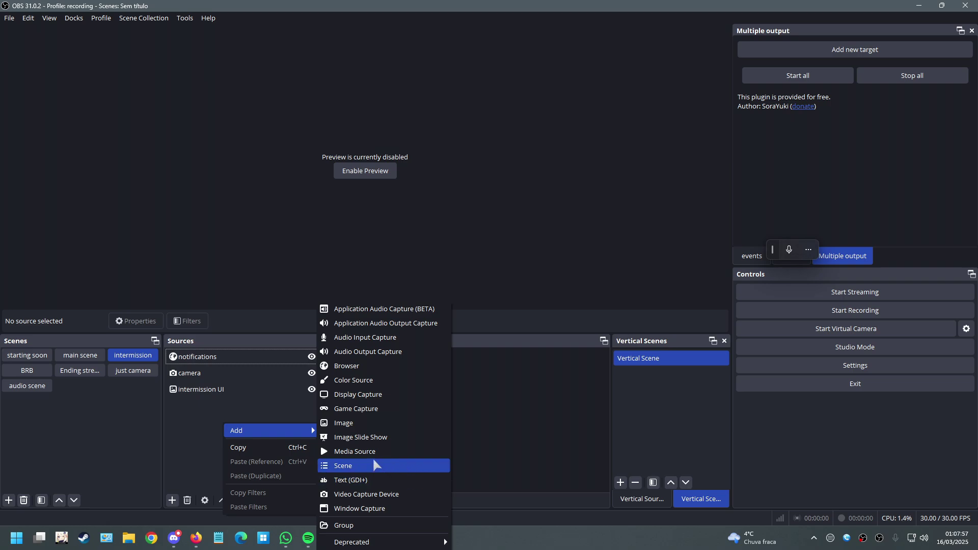
{"action": "left_click", "coordinate": [178, 441]}
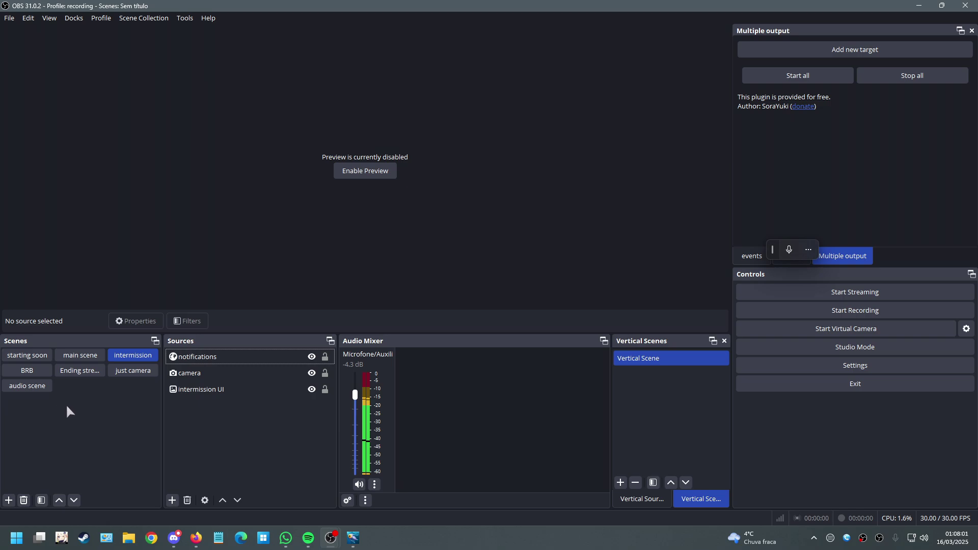
- Add the existing audio scene as a scene source in the BRB scene
{"action": "left_click", "coordinate": [29, 372]}
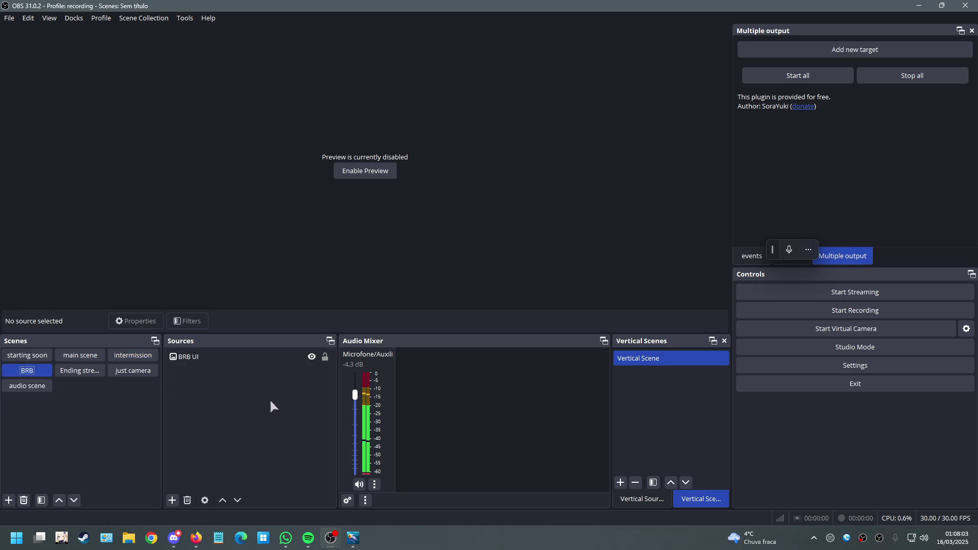
{"action": "right_click", "coordinate": [220, 396]}
{"action": "mouse_move", "coordinate": [247, 403]}
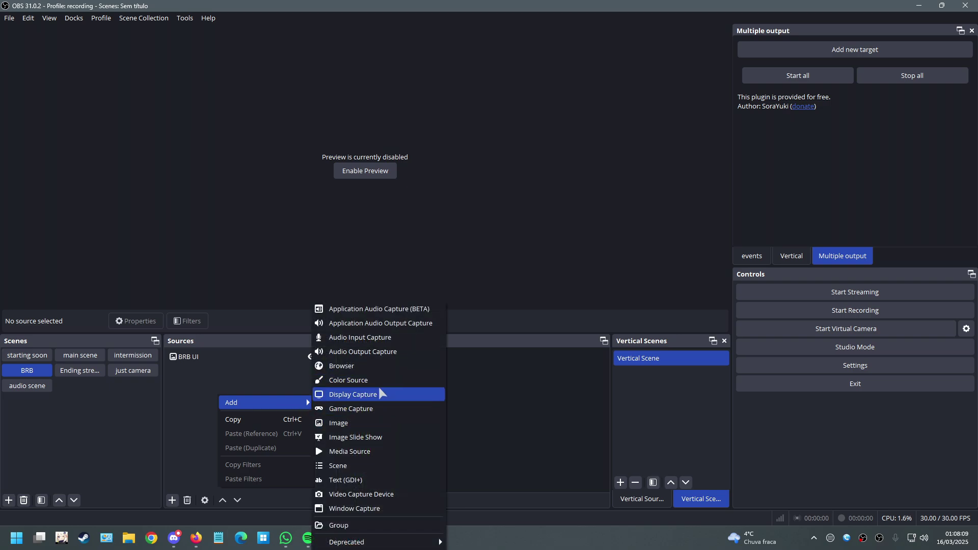
{"action": "left_click", "coordinate": [356, 466]}
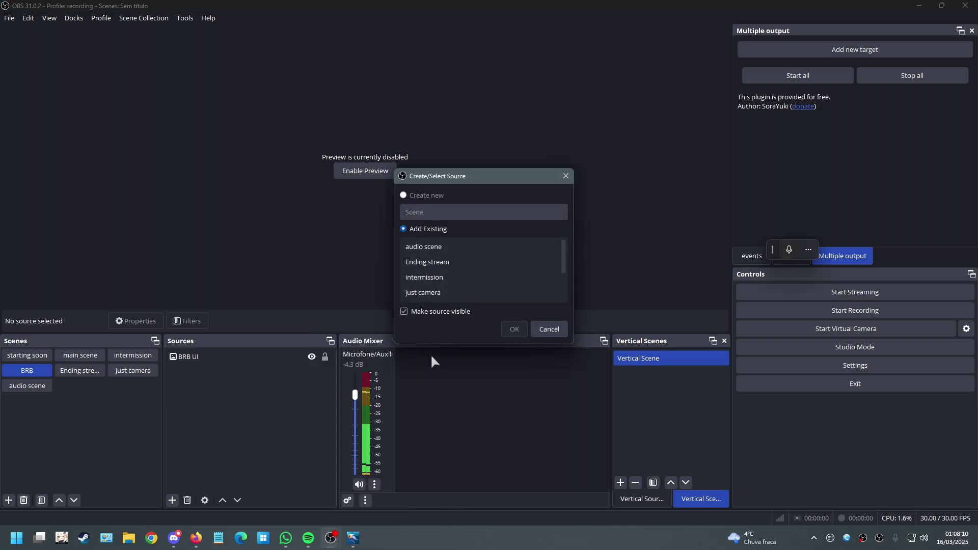
{"action": "left_click", "coordinate": [430, 247]}
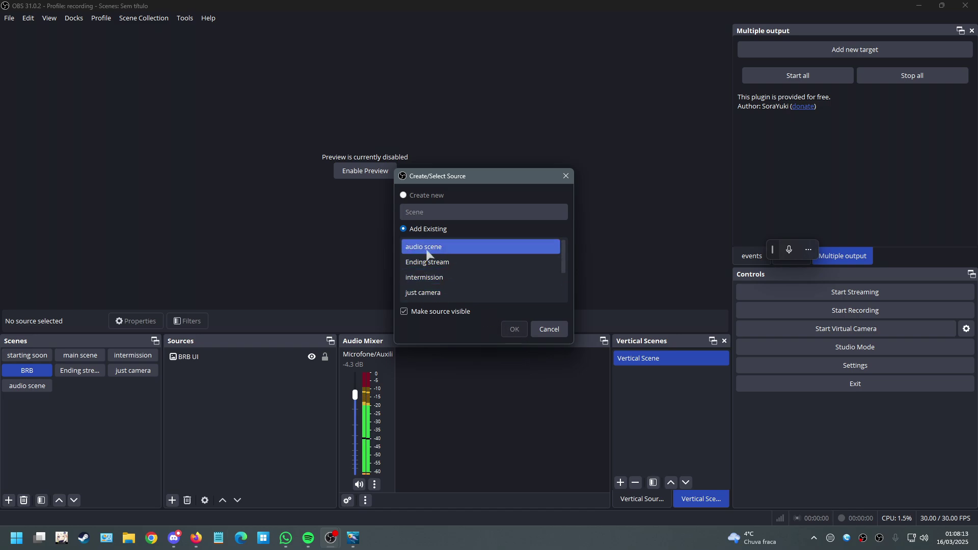
{"action": "left_click", "coordinate": [515, 330]}
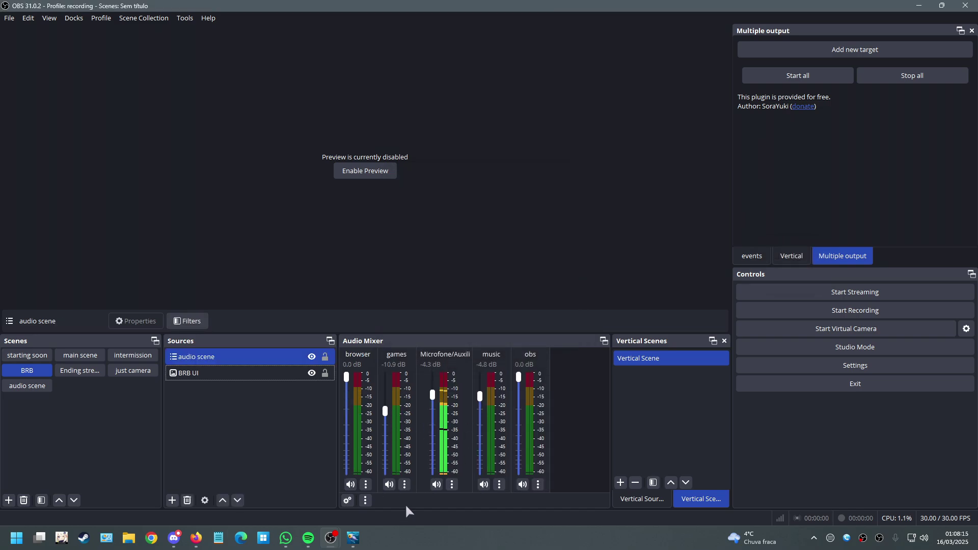
- Mute the games audio in the mixer and switch between the main and BRB scenes, ending on the main scene
{"action": "left_click", "coordinate": [389, 485]}
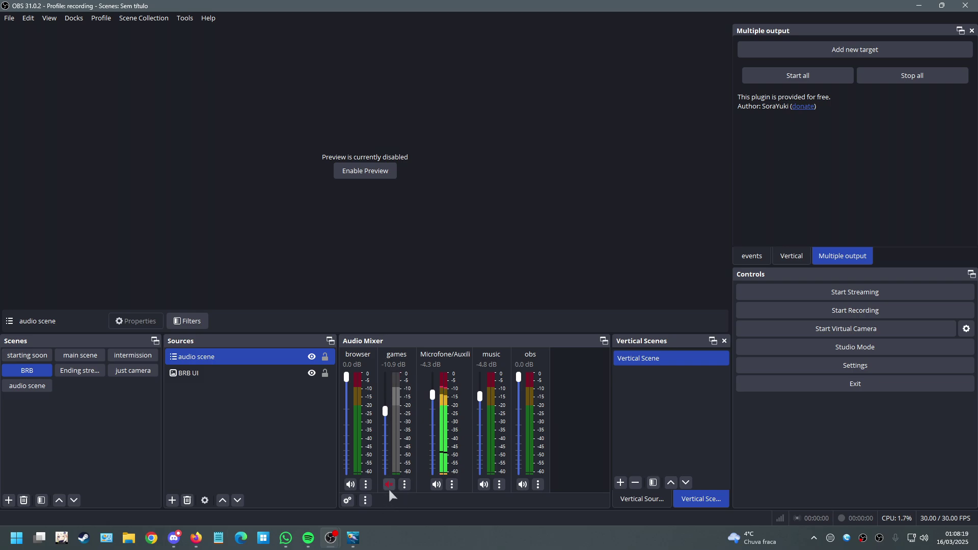
{"action": "left_click", "coordinate": [80, 355]}
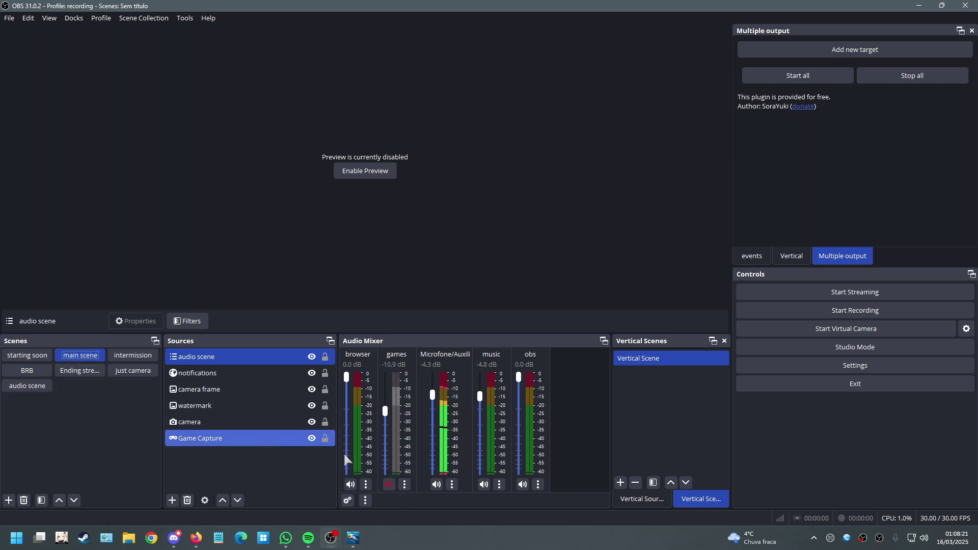
{"action": "left_click", "coordinate": [32, 376]}
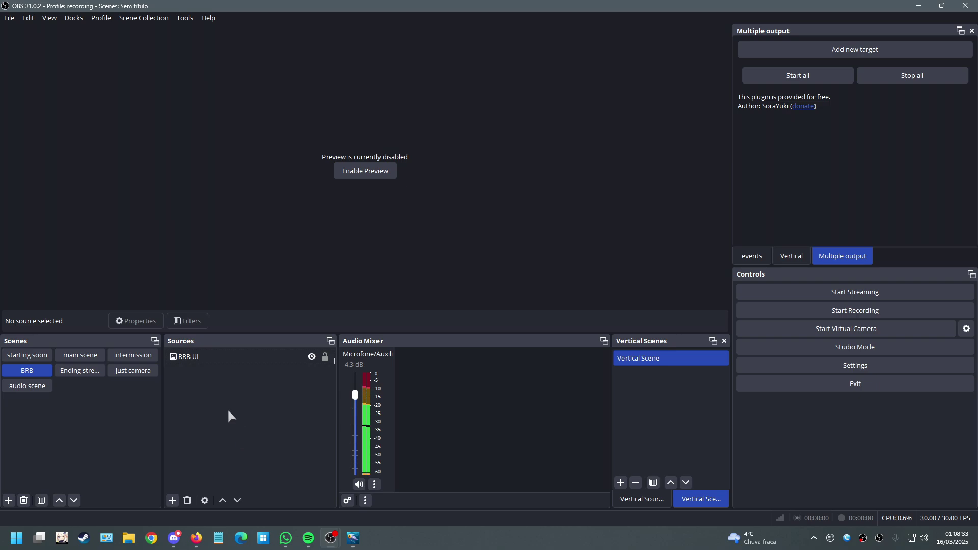
{"action": "left_click", "coordinate": [80, 355]}
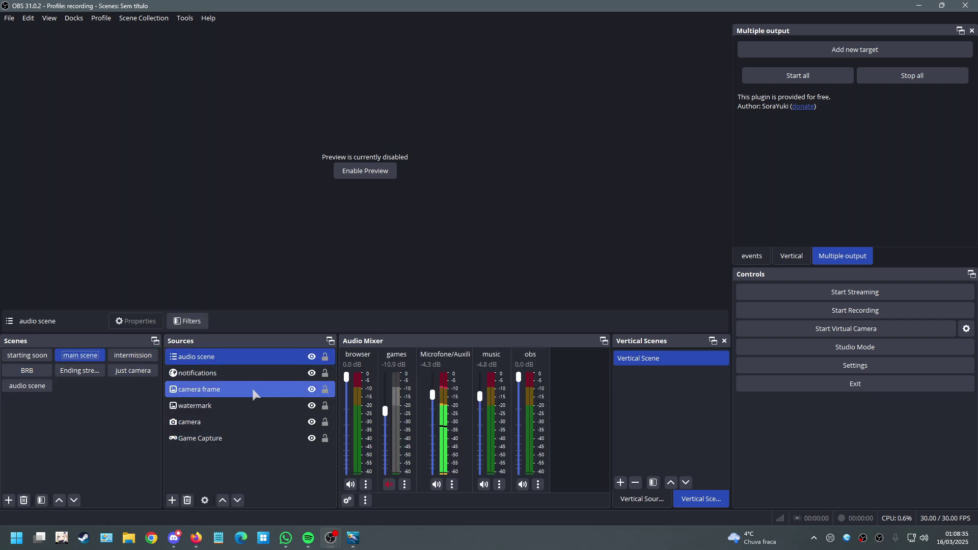
- Unmute the games audio and set its volume to -7.0 dB
{"action": "left_click", "coordinate": [389, 485]}
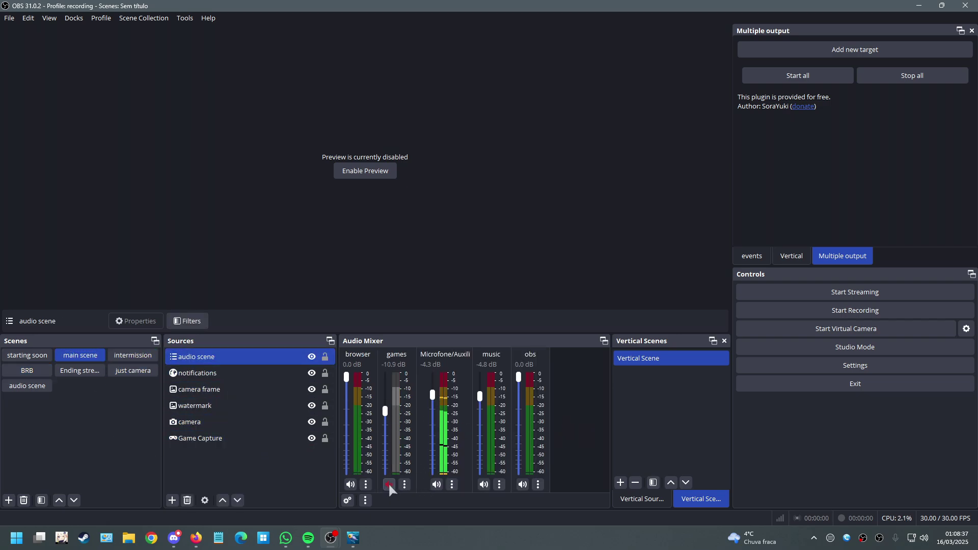
{"action": "left_click_drag", "start_coordinate": [385, 411], "coordinate": [385, 402]}
{"action": "left_click", "coordinate": [41, 389]}
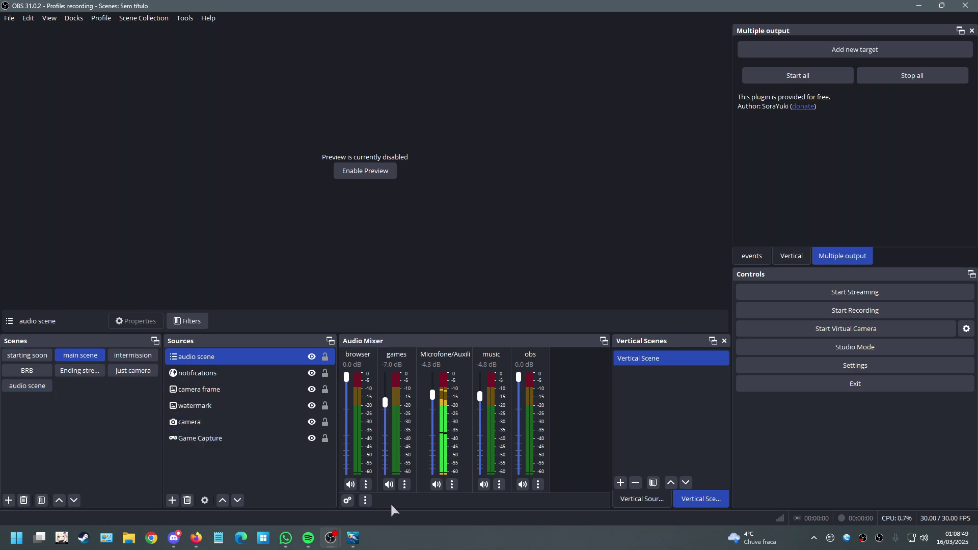
- Review the advanced audio properties of the active sources and close the window
{"action": "left_click", "coordinate": [404, 486]}
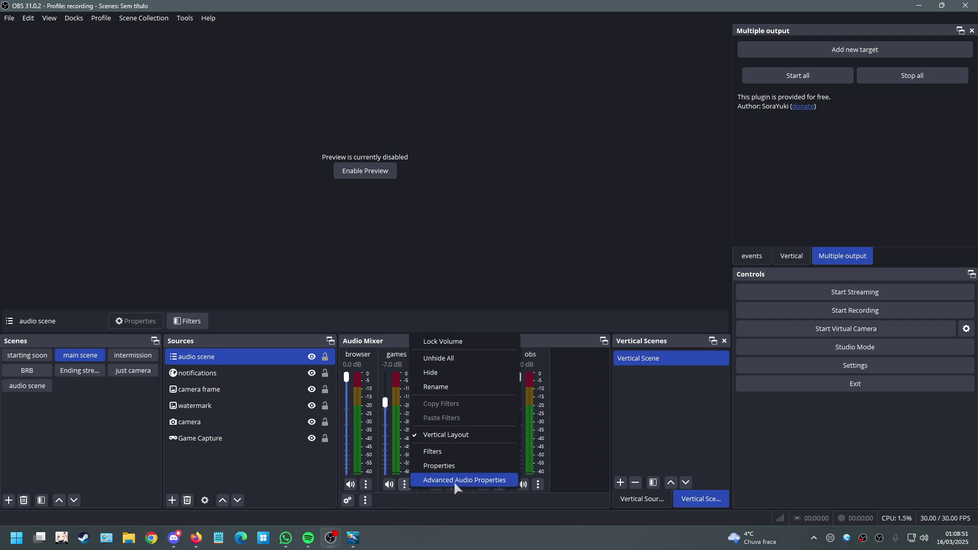
{"action": "left_click", "coordinate": [443, 482]}
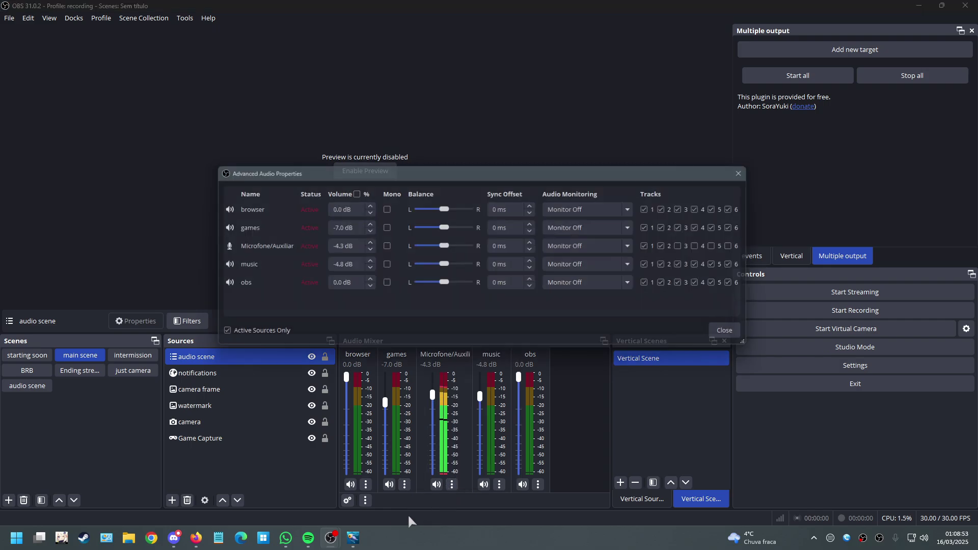
{"action": "left_click_drag", "start_coordinate": [475, 175], "coordinate": [369, 140]}
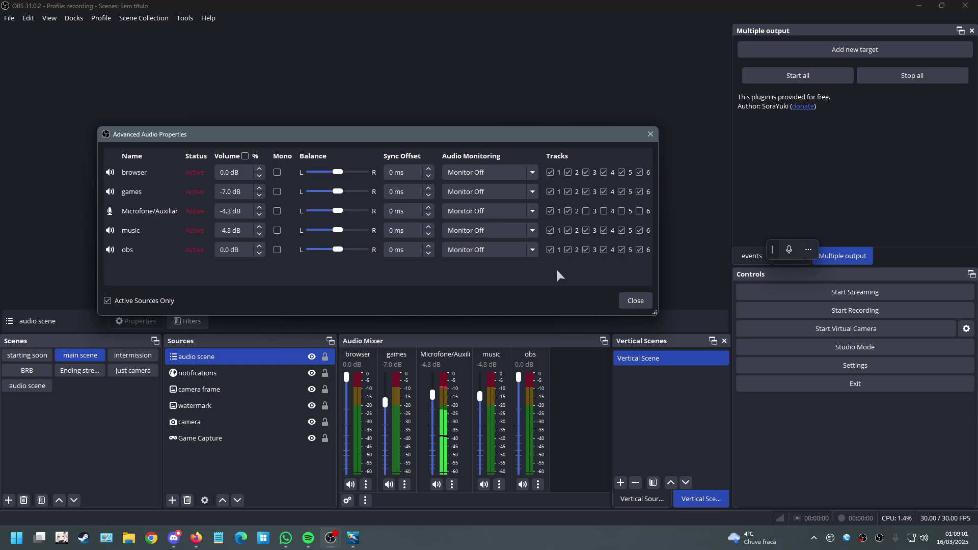
{"action": "left_click", "coordinate": [635, 301]}
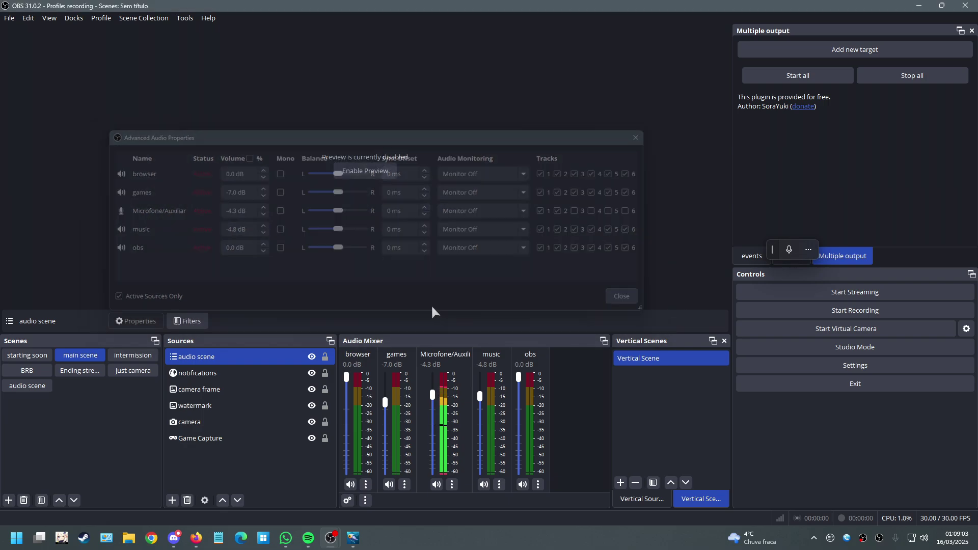
- Create a new Application Audio Output Capture source named discord in the audio scene
{"action": "left_click", "coordinate": [27, 386]}
{"action": "right_click", "coordinate": [226, 440]}
{"action": "mouse_move", "coordinate": [225, 442]}
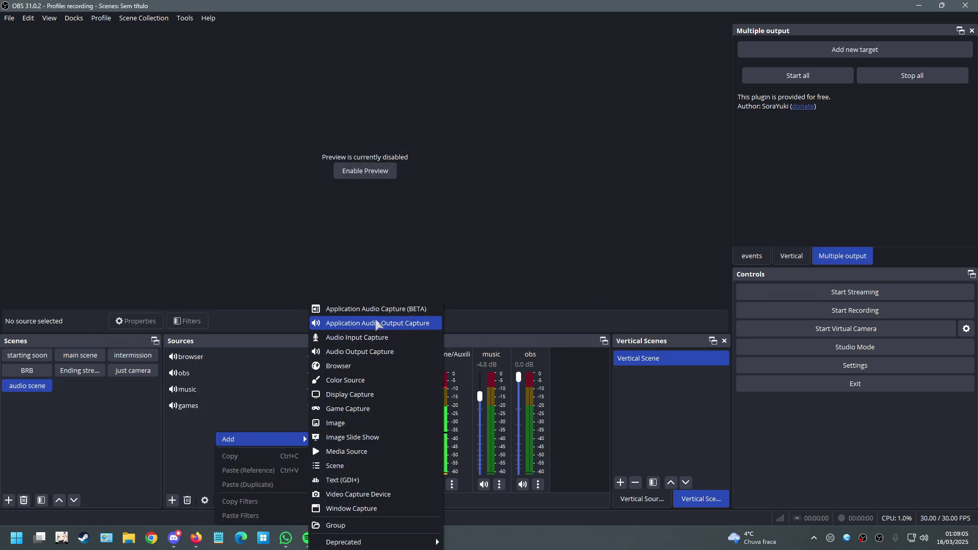
{"action": "left_click", "coordinate": [374, 319]}
{"action": "type", "text": "discor5d"}
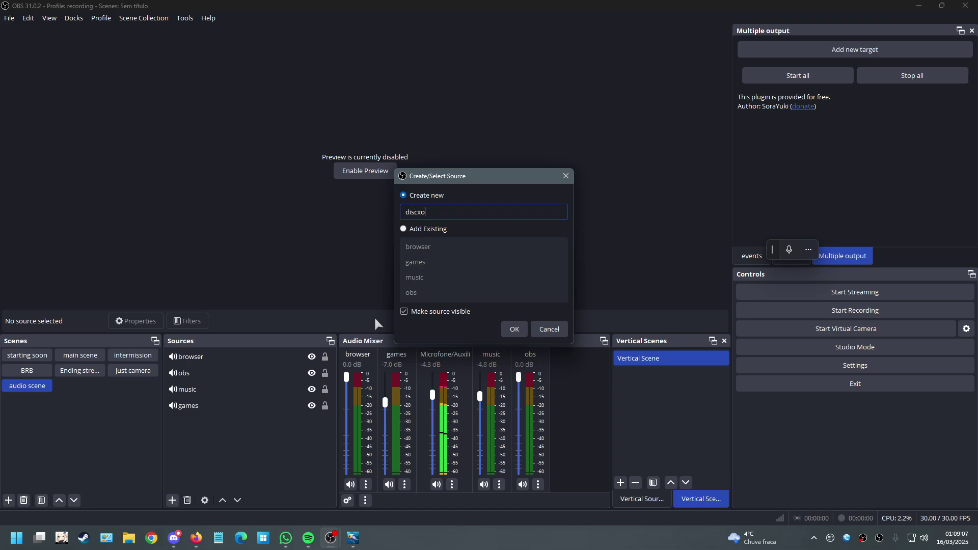
{"action": "key", "text": "BackSpace"}
{"action": "key", "text": "BackSpace"}
{"action": "type", "text": "d"}
{"action": "key", "text": "Return"}
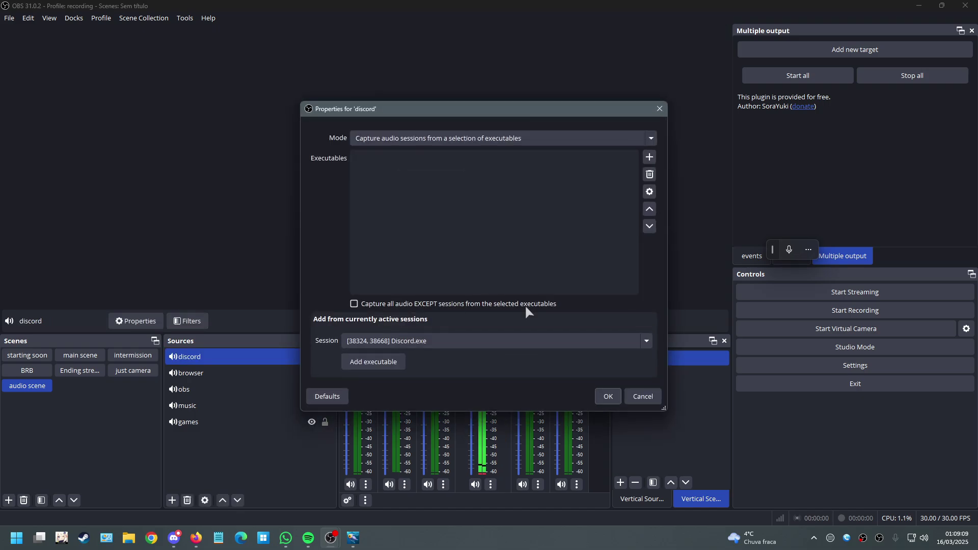
- Add the Discord.exe session to the discord source's captured executables, confirm it and leave the source selected
{"action": "left_click", "coordinate": [502, 340]}
{"action": "left_click", "coordinate": [416, 356]}
{"action": "left_click", "coordinate": [375, 361]}
{"action": "left_click", "coordinate": [606, 396]}
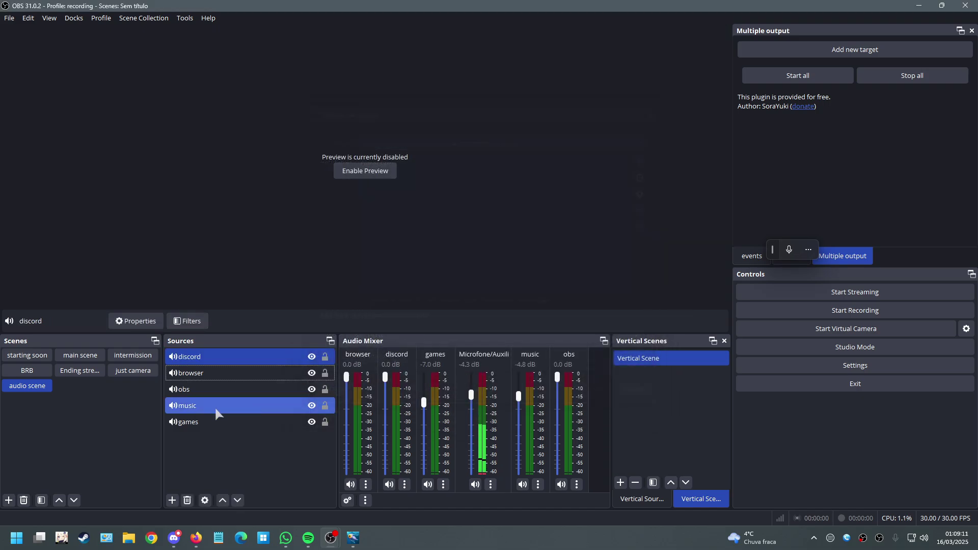
{"action": "left_click", "coordinate": [253, 373]}
{"action": "left_click", "coordinate": [213, 358]}
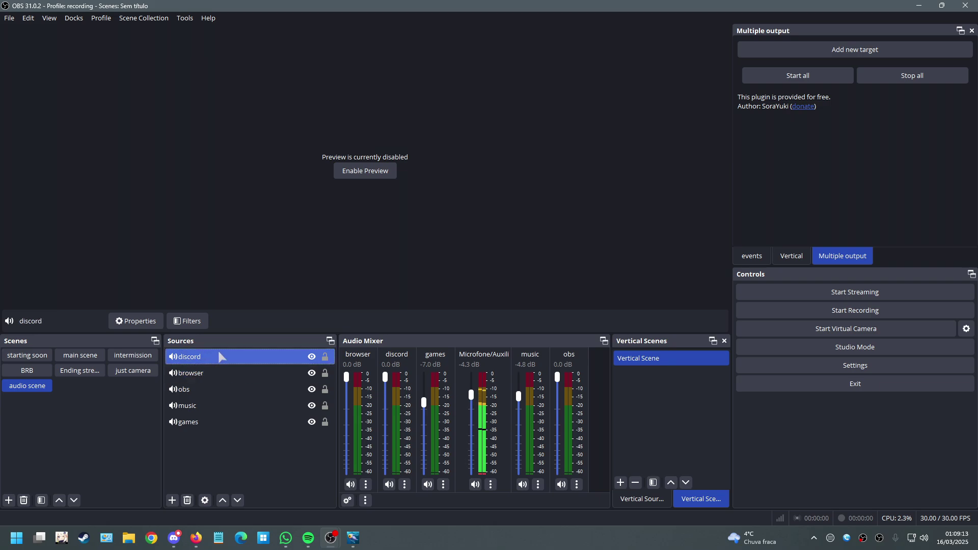
- Switch to the main scene and test the discord source's mute by turning it on and off
{"action": "left_click", "coordinate": [80, 355]}
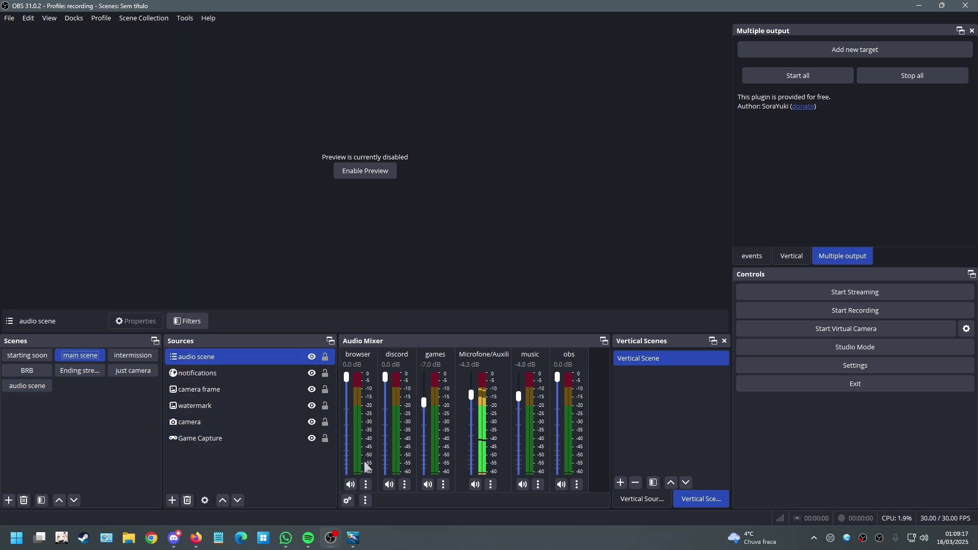
{"action": "left_click", "coordinate": [389, 485]}
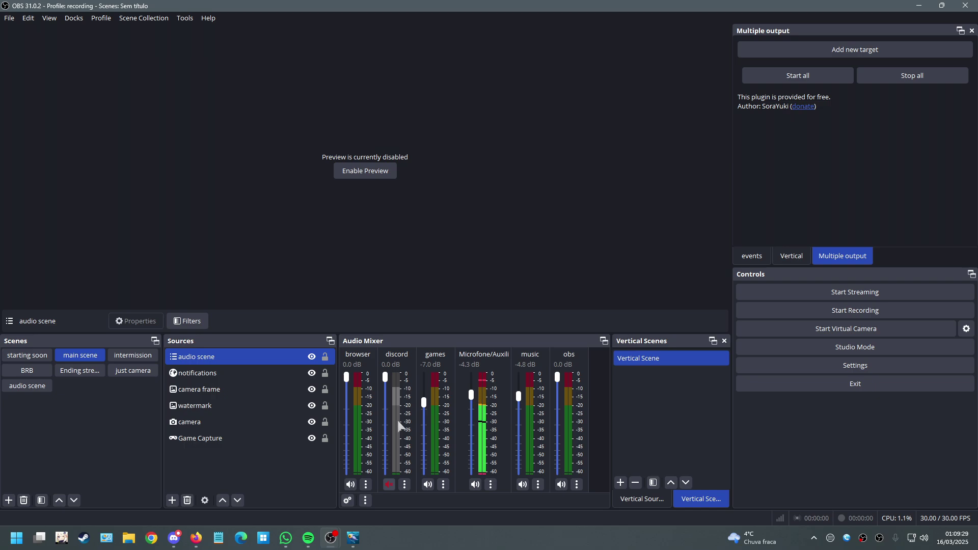
{"action": "left_click", "coordinate": [390, 485]}
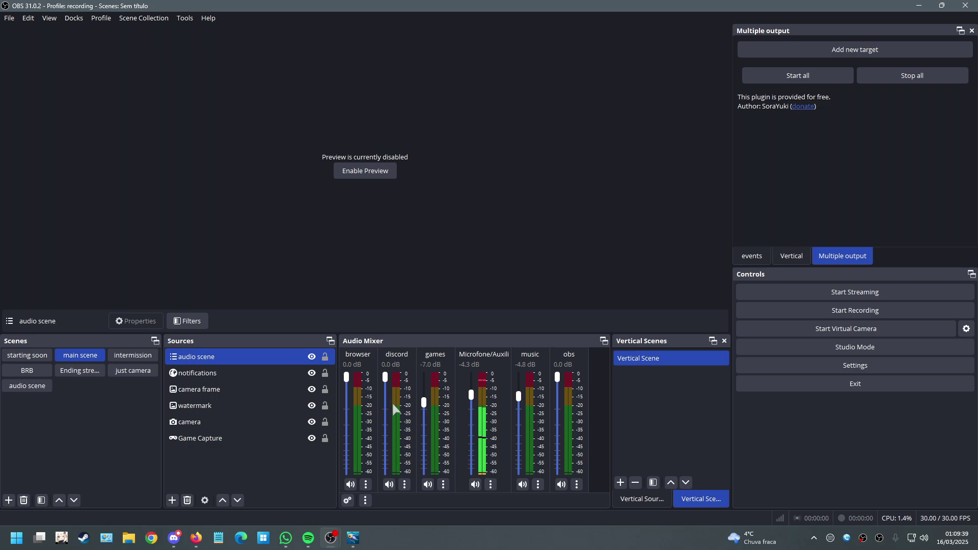
- Open the advanced audio properties from the discord source, enlarge the window and reposition it
{"action": "left_click", "coordinate": [405, 485]}
{"action": "left_click", "coordinate": [441, 479]}
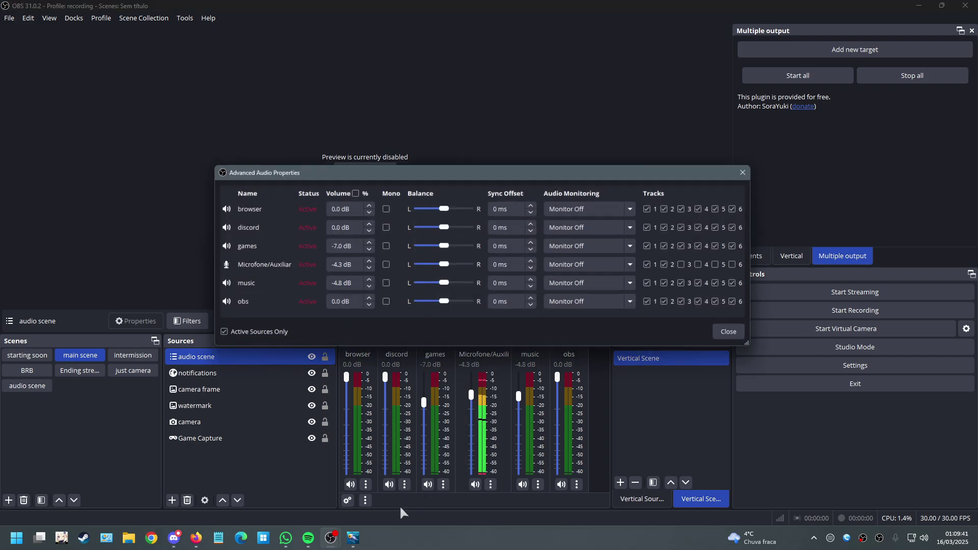
{"action": "left_click_drag", "start_coordinate": [530, 169], "coordinate": [433, 152]}
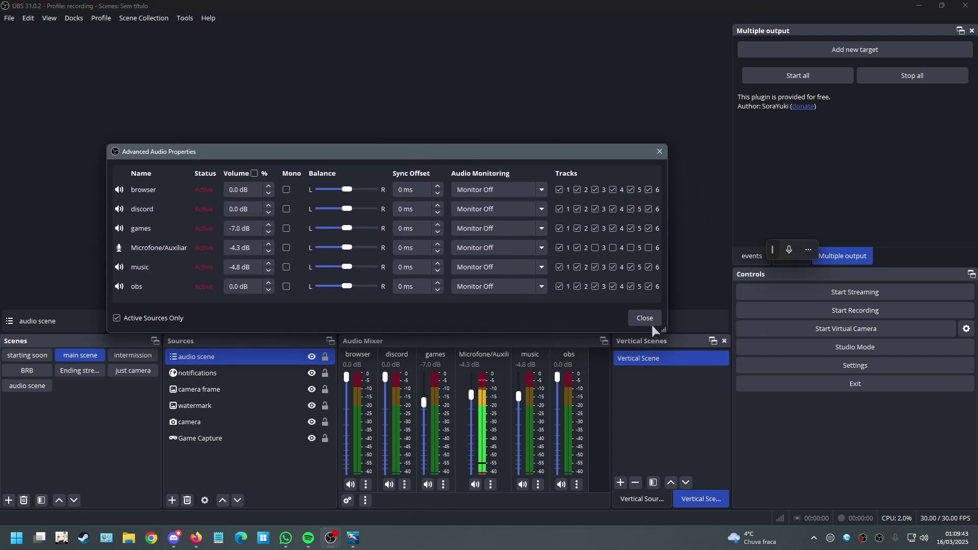
{"action": "left_click_drag", "start_coordinate": [665, 331], "coordinate": [774, 389]}
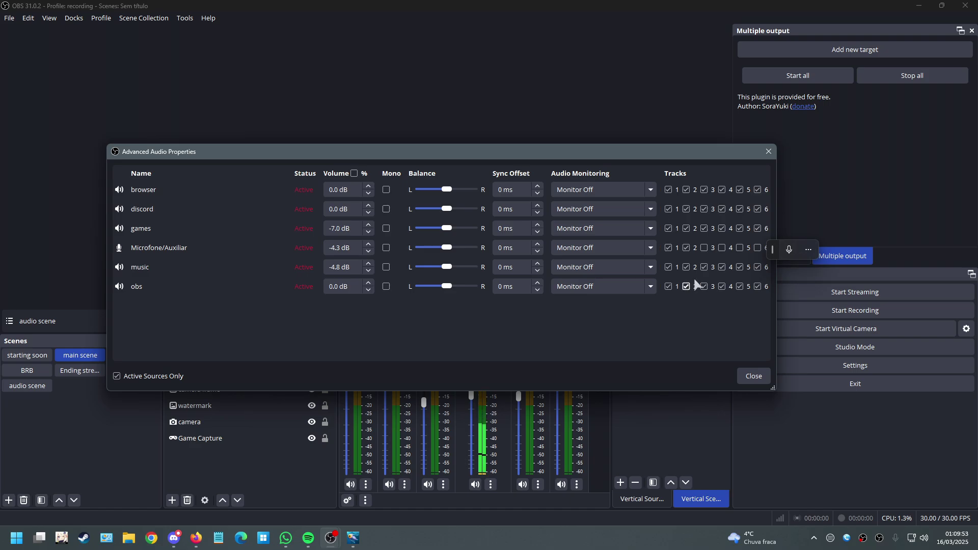
{"action": "left_click_drag", "start_coordinate": [777, 300], "coordinate": [931, 301]}
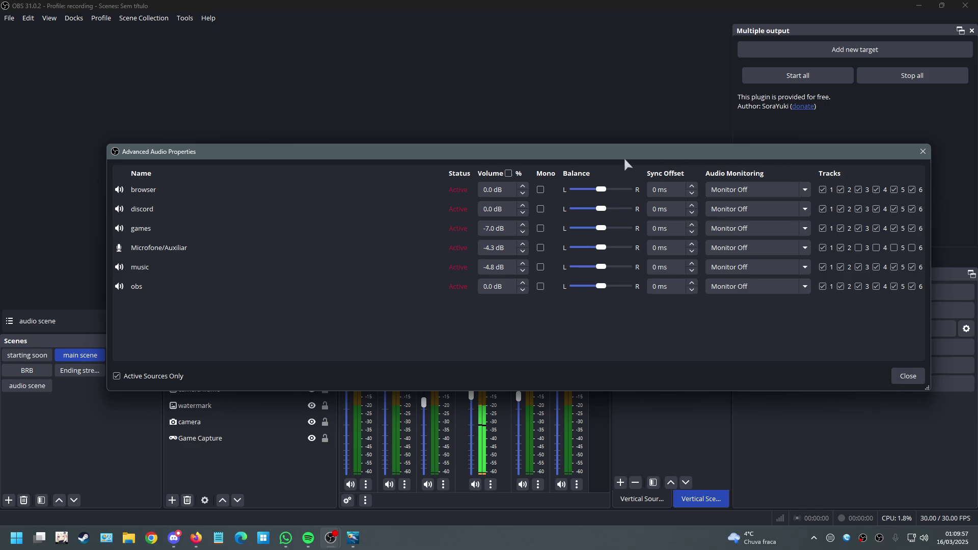
{"action": "left_click_drag", "start_coordinate": [535, 155], "coordinate": [439, 153]}
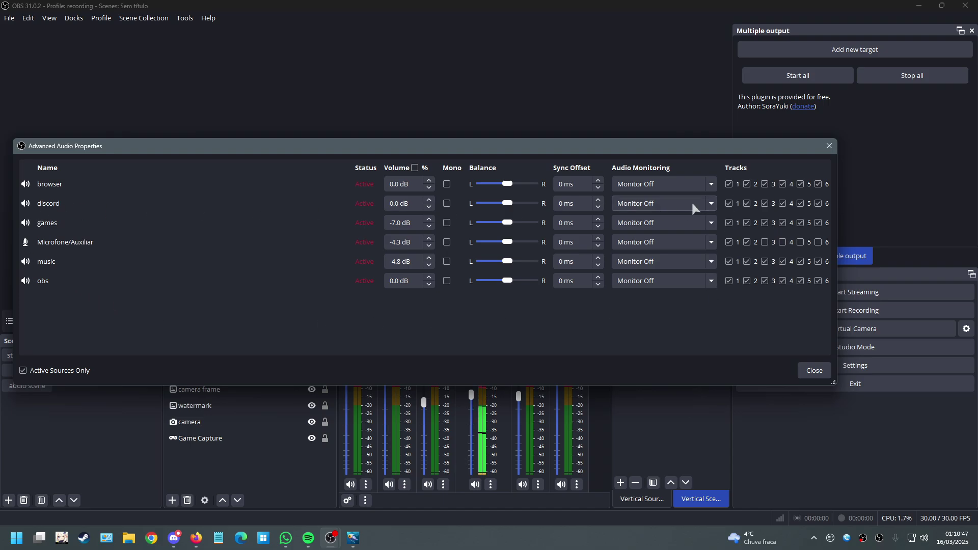
- Toggle discord off and back on for track 1, and remove games, discord, browser, music and obs from track 2
{"action": "left_click", "coordinate": [732, 200]}
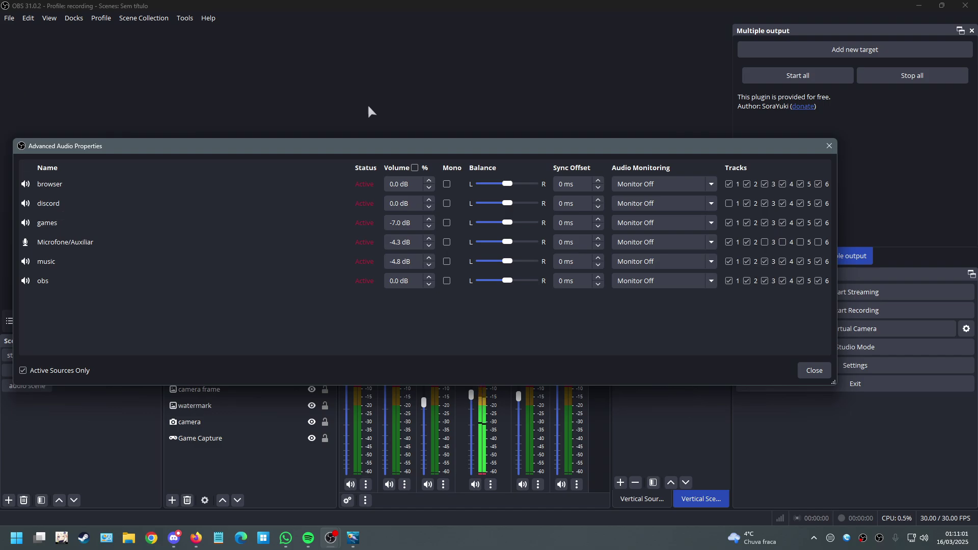
{"action": "left_click", "coordinate": [730, 203]}
{"action": "left_click", "coordinate": [747, 223]}
{"action": "left_click", "coordinate": [747, 203]}
{"action": "left_click", "coordinate": [747, 184]}
{"action": "left_click", "coordinate": [747, 262]}
{"action": "left_click", "coordinate": [747, 280]}
- Remove discord, browser, music and obs from track 3, and take music off track 6
{"action": "left_click", "coordinate": [819, 261]}
{"action": "left_click", "coordinate": [765, 203]}
{"action": "left_click", "coordinate": [765, 184]}
{"action": "left_click", "coordinate": [765, 262]}
{"action": "left_click", "coordinate": [765, 281]}
- Remove games, music, obs and browser from track 4
{"action": "left_click", "coordinate": [783, 222]}
{"action": "left_click", "coordinate": [783, 262]}
{"action": "left_click", "coordinate": [784, 280]}
{"action": "left_click", "coordinate": [783, 184]}
- Remove games and discord from track 5, toggle obs on that track, and close the advanced audio properties
{"action": "left_click", "coordinate": [801, 281]}
{"action": "left_click", "coordinate": [801, 223]}
{"action": "left_click", "coordinate": [801, 203]}
{"action": "left_click", "coordinate": [802, 281]}
{"action": "left_click", "coordinate": [814, 370]}
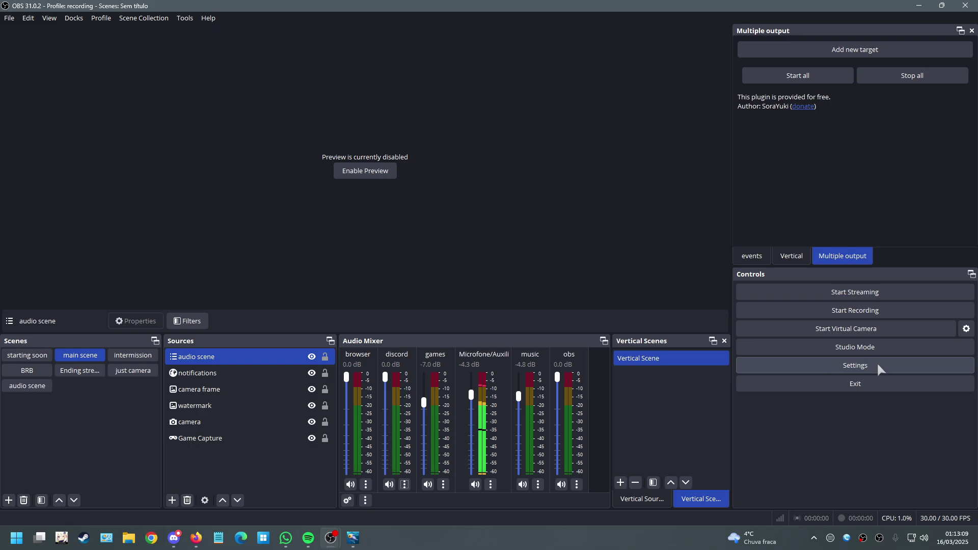
- Set the output mode to Advanced in the output settings
{"action": "left_click", "coordinate": [882, 366]}
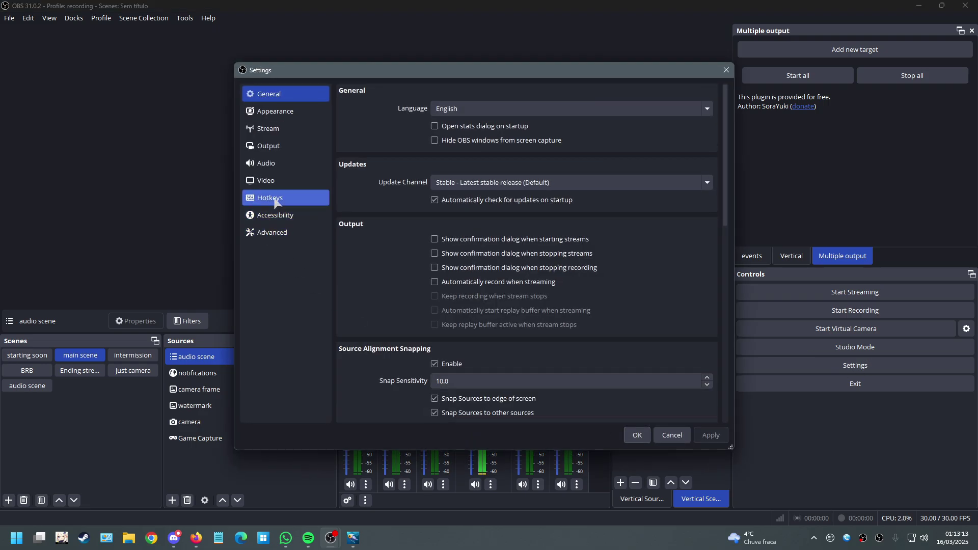
{"action": "left_click", "coordinate": [293, 130]}
{"action": "left_click", "coordinate": [292, 146]}
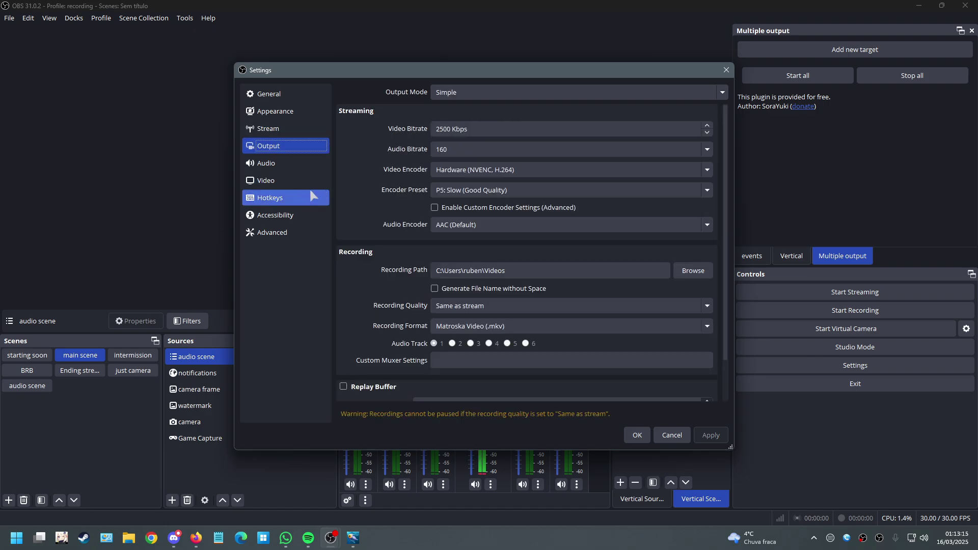
{"action": "left_click", "coordinate": [477, 92]}
{"action": "left_click", "coordinate": [474, 116]}
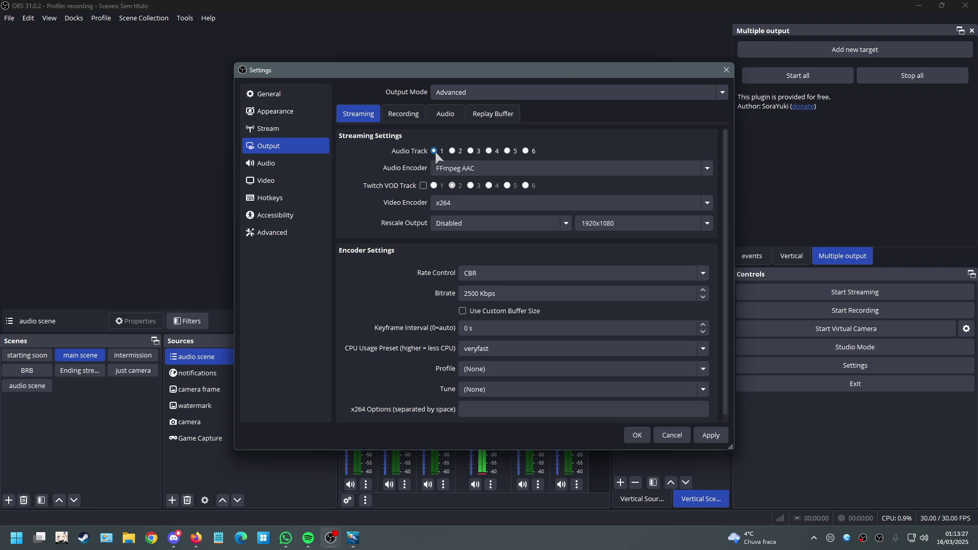
- Review the streaming encoder settings and the available recording formats
{"action": "scroll", "coordinate": [584, 257], "scroll_direction": "down", "scroll_amount": 1}
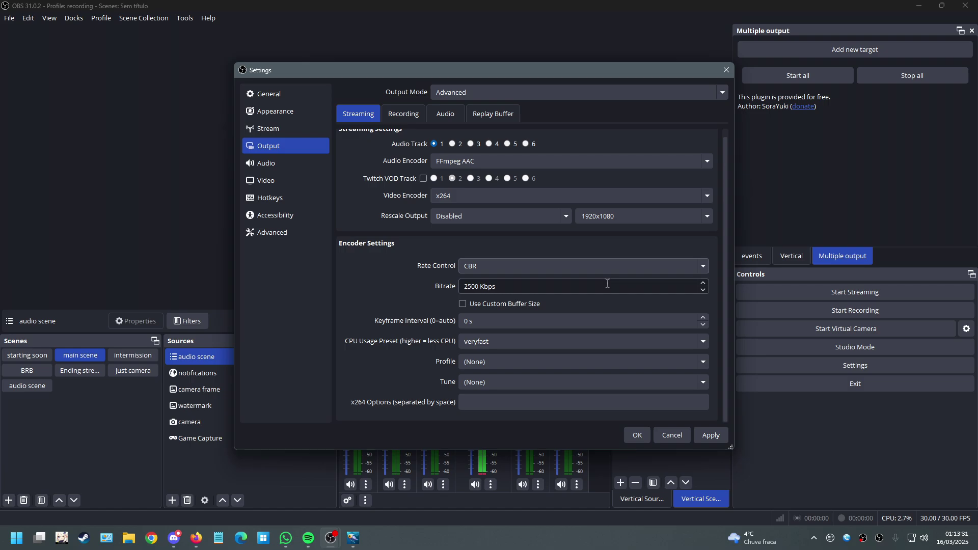
{"action": "left_click", "coordinate": [402, 116]}
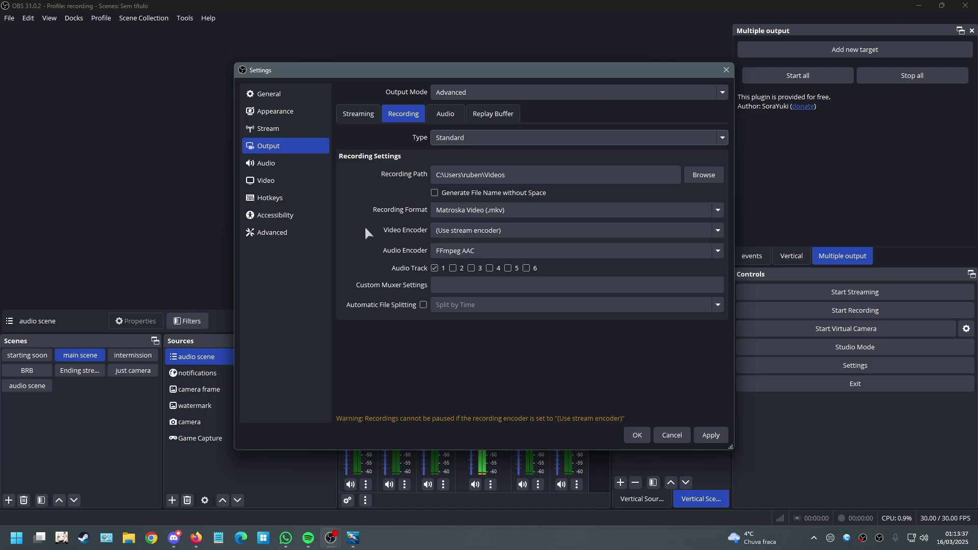
{"action": "left_click", "coordinate": [615, 211]}
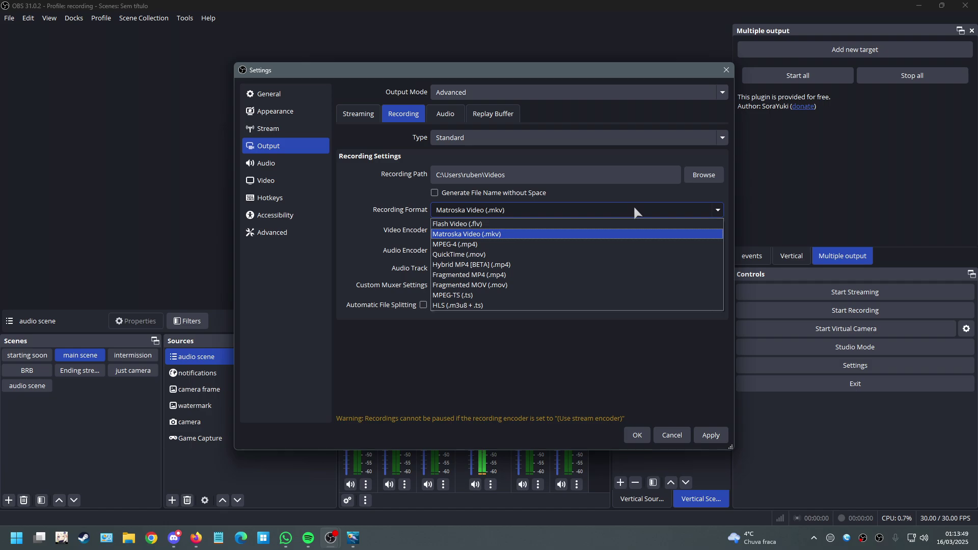
{"action": "left_click", "coordinate": [345, 248]}
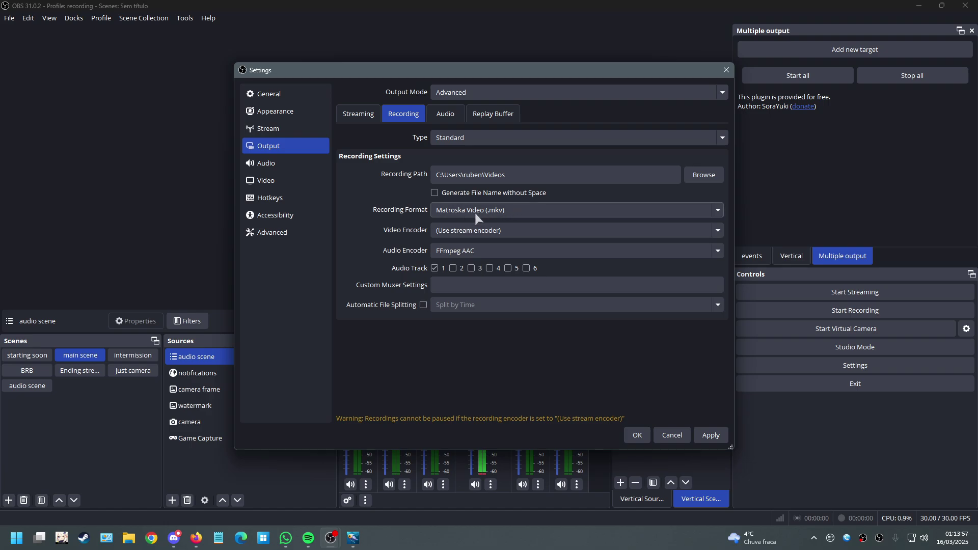
- Record audio tracks 2, 3, 4 and 5 instead of track 1, and choose Matroska Video (.mkv) as recording format
{"action": "left_click", "coordinate": [435, 269]}
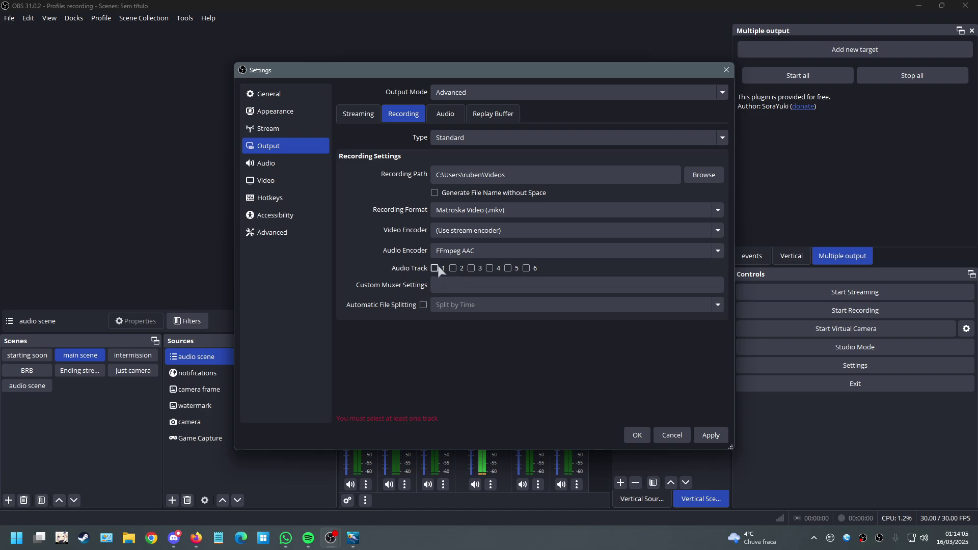
{"action": "left_click", "coordinate": [453, 269]}
{"action": "left_click", "coordinate": [471, 269]}
{"action": "left_click", "coordinate": [490, 269]}
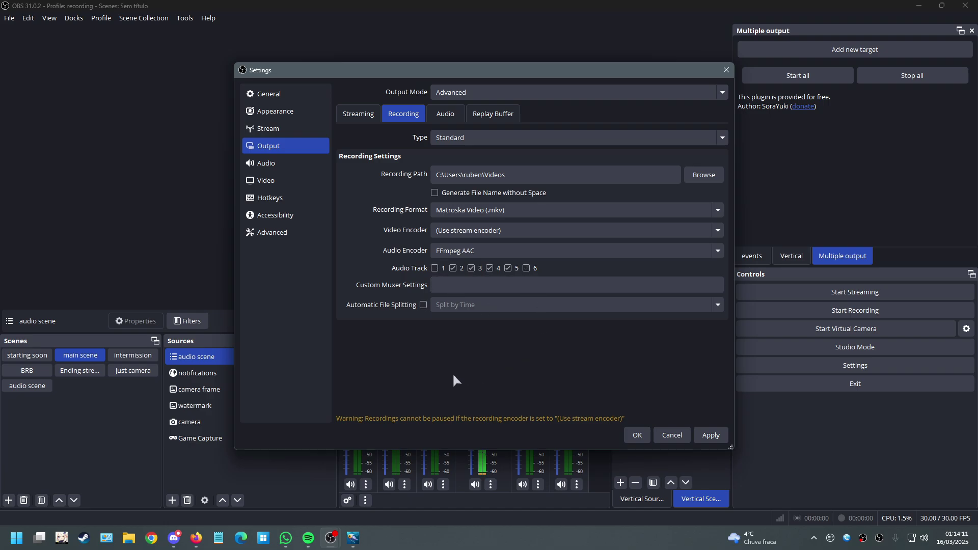
{"action": "left_click", "coordinate": [488, 210]}
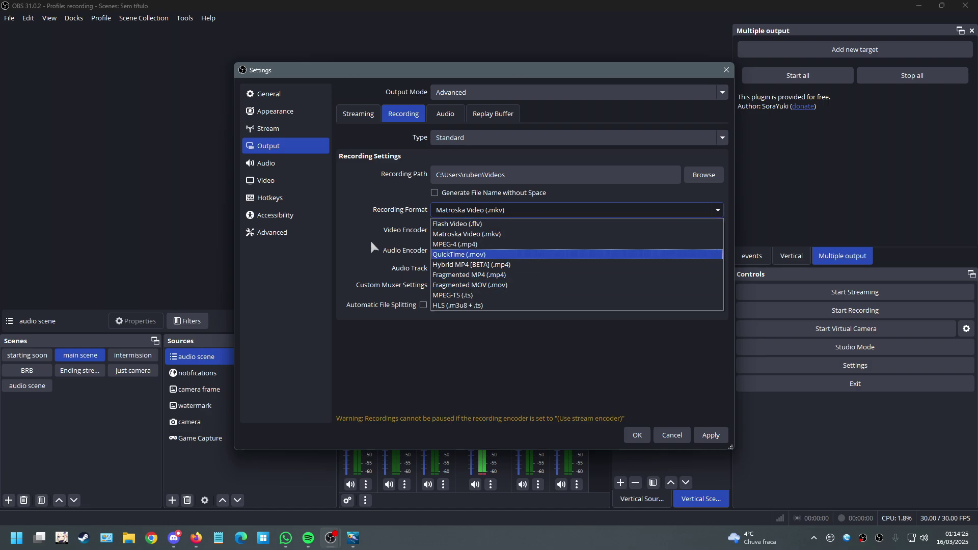
{"action": "left_click", "coordinate": [540, 233]}
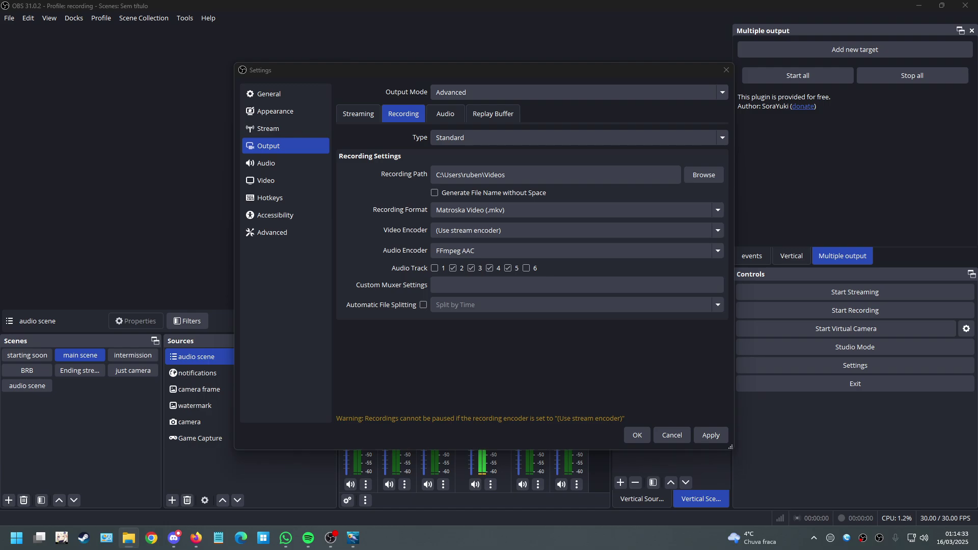
{"action": "scroll", "coordinate": [703, 327], "scroll_direction": "down", "scroll_amount": 5}
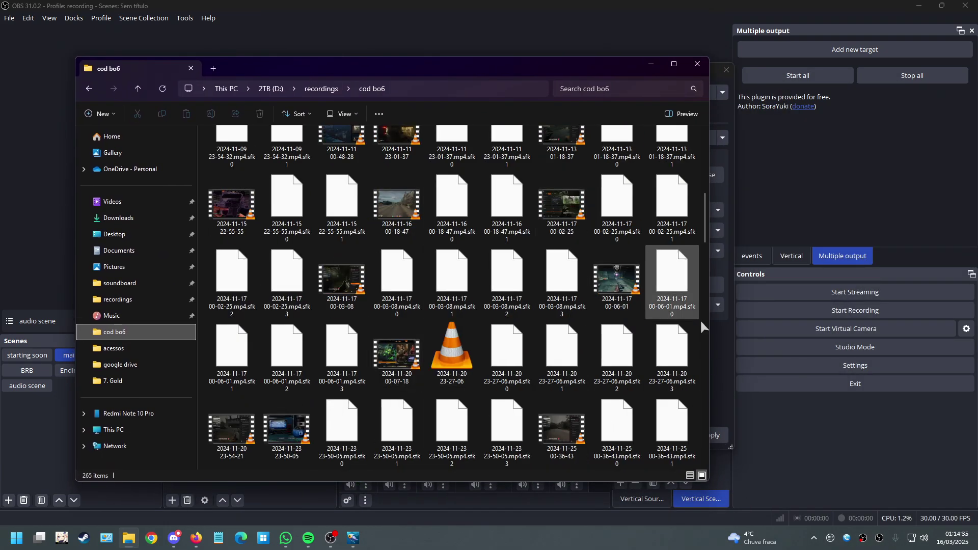
{"action": "scroll", "coordinate": [487, 341], "scroll_direction": "up", "scroll_amount": 5}
{"action": "left_click", "coordinate": [617, 311]}
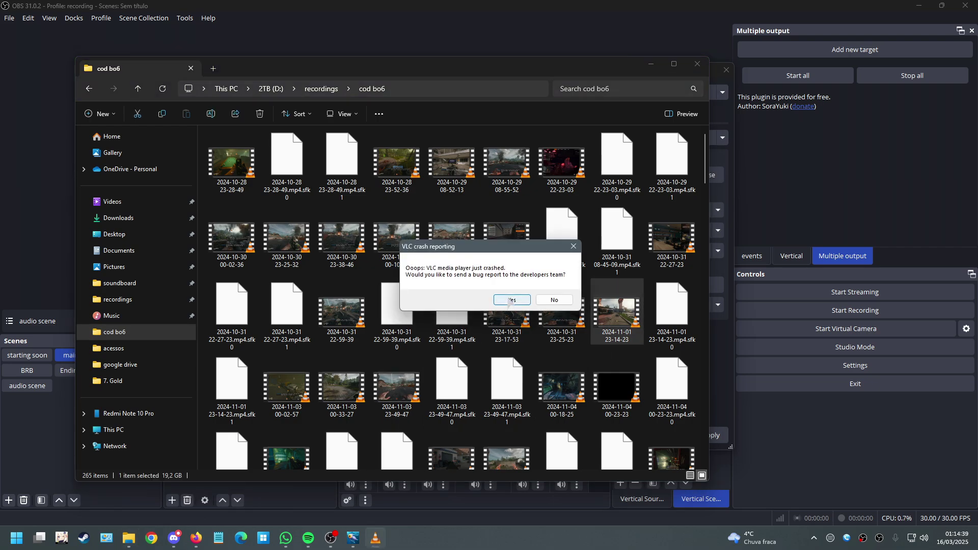
{"action": "left_click", "coordinate": [509, 301]}
{"action": "left_click", "coordinate": [525, 298]}
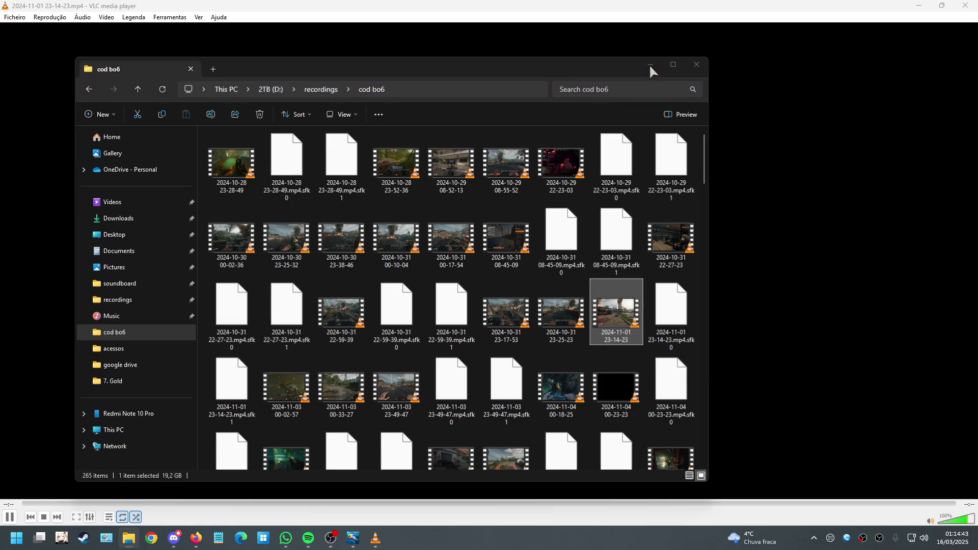
- Minimize File Explorer, pause the recording in VLC and jump to 36:16
{"action": "left_click", "coordinate": [650, 64]}
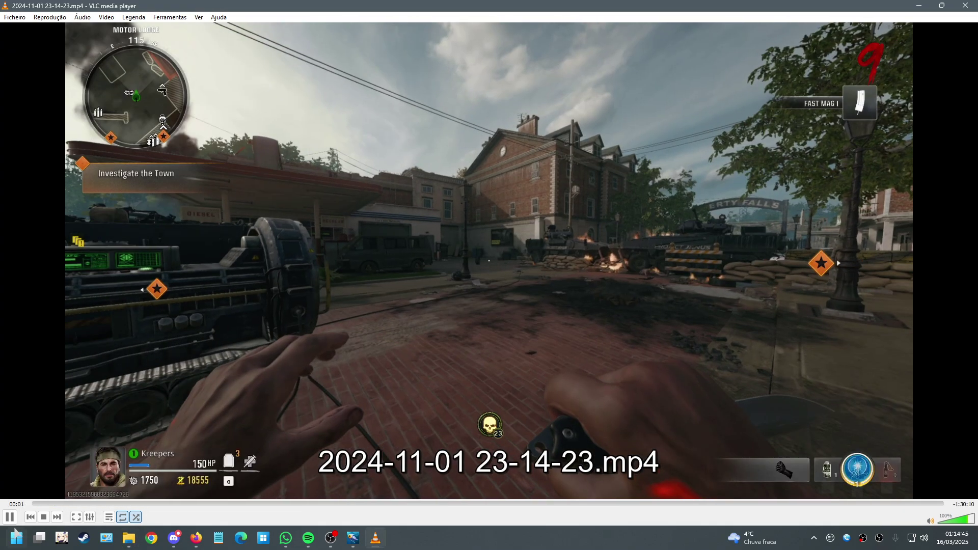
{"action": "left_click", "coordinate": [9, 517]}
{"action": "left_click", "coordinate": [400, 504]}
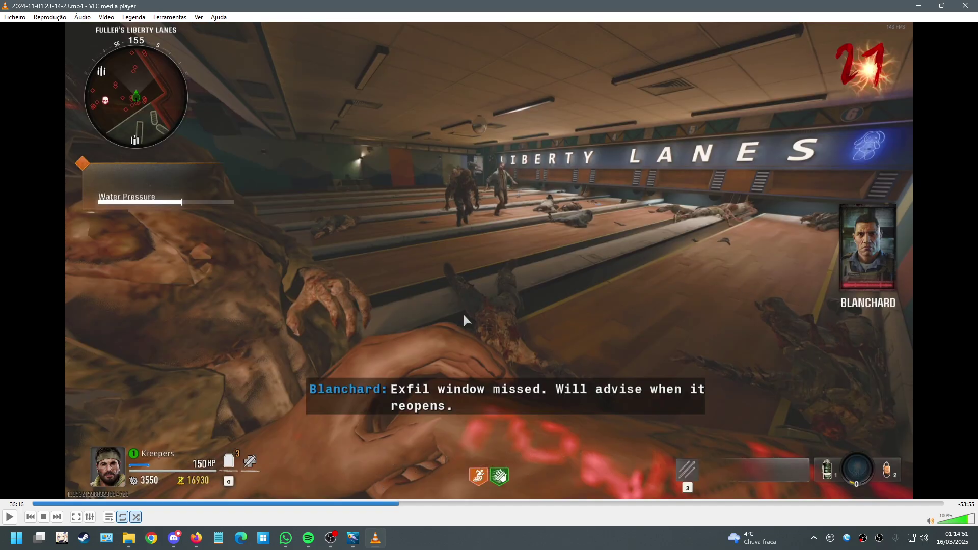
- Inspect the recording's available audio tracks in VLC media player and close the player
{"action": "right_click", "coordinate": [448, 280]}
{"action": "mouse_move", "coordinate": [486, 348]}
{"action": "mouse_move", "coordinate": [623, 347]}
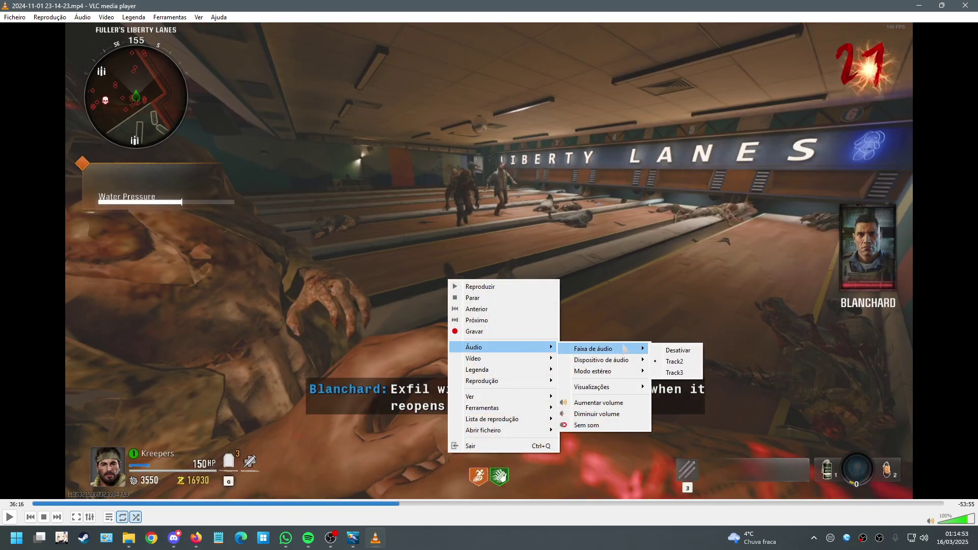
{"action": "left_click", "coordinate": [678, 350]}
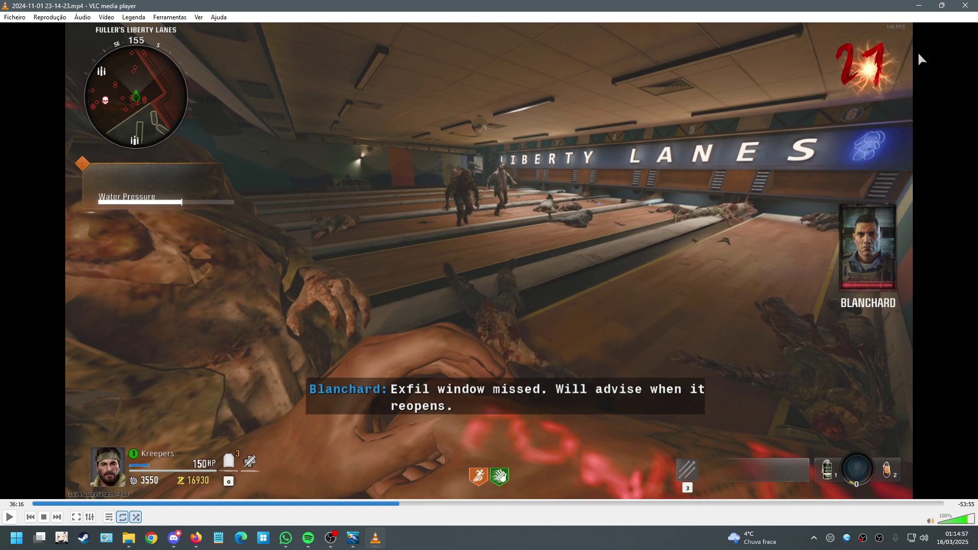
{"action": "left_click", "coordinate": [966, 6]}
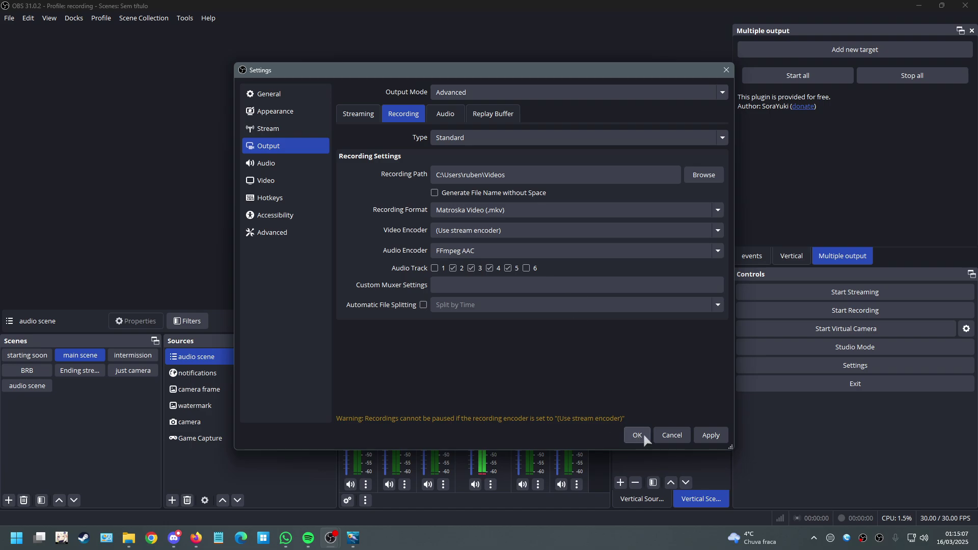
- Save the output settings after checking the streaming audio track, and raise the games source's volume to -2.1 dB
{"action": "left_click", "coordinate": [358, 113]}
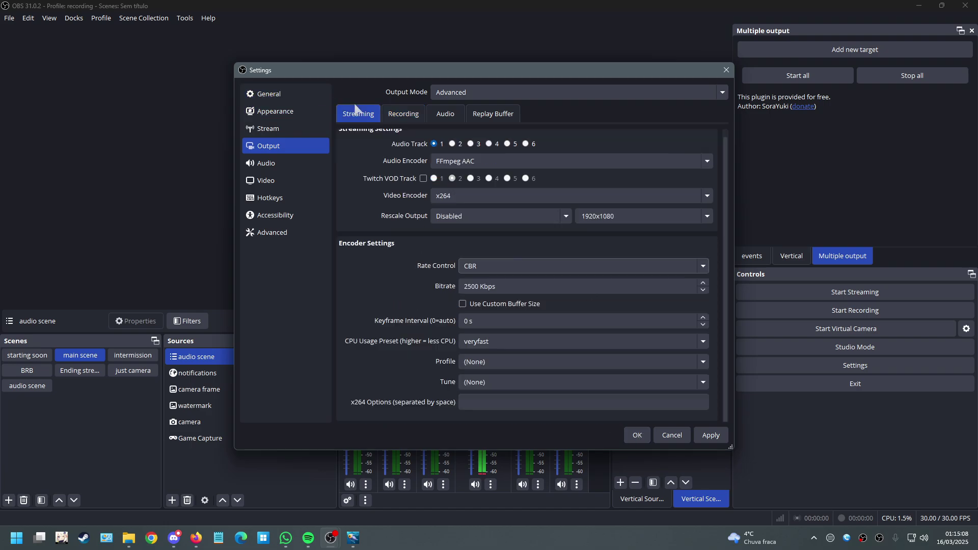
{"action": "left_click", "coordinate": [636, 435]}
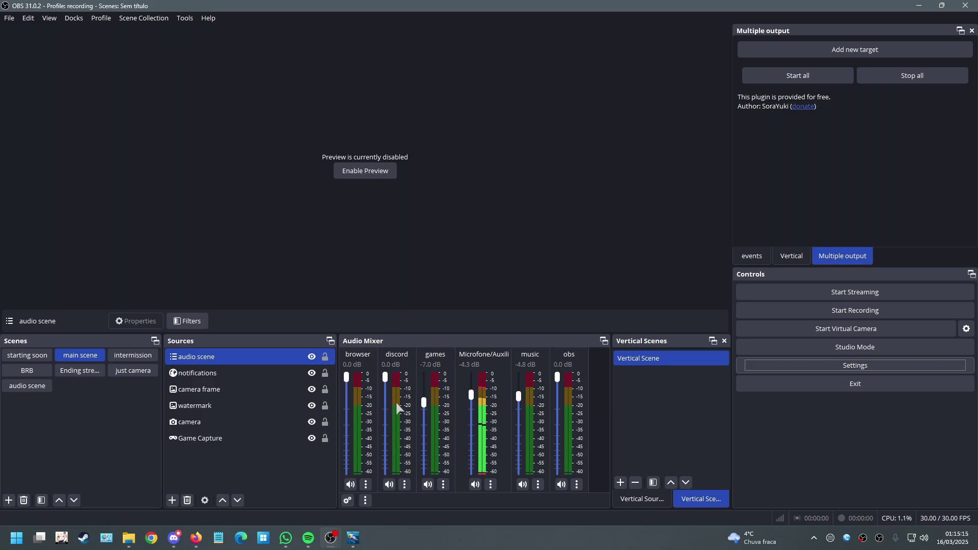
{"action": "left_click_drag", "start_coordinate": [423, 403], "coordinate": [423, 387]}
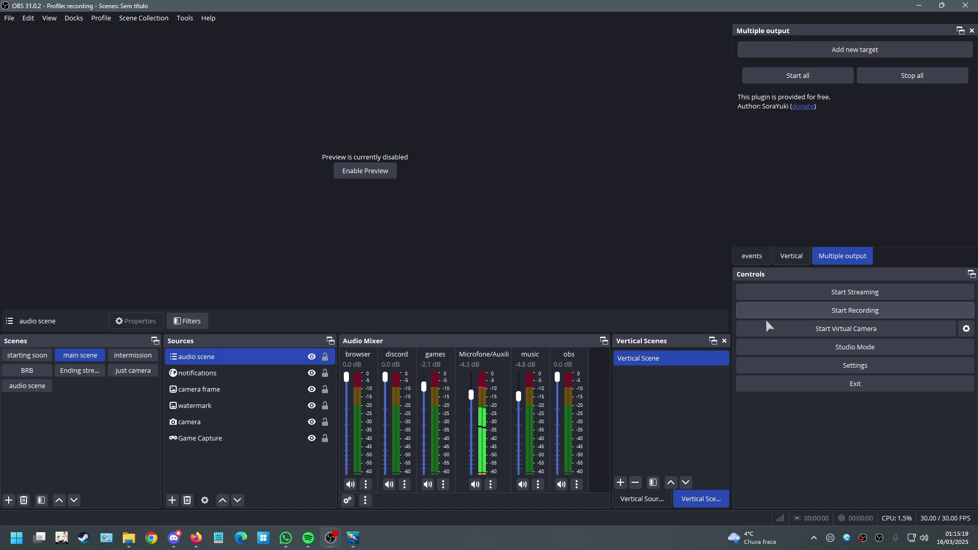
- Set the output audio bitrate of tracks 1, 2 and 3 to 320
{"action": "left_click", "coordinate": [753, 365]}
{"action": "left_click", "coordinate": [301, 163]}
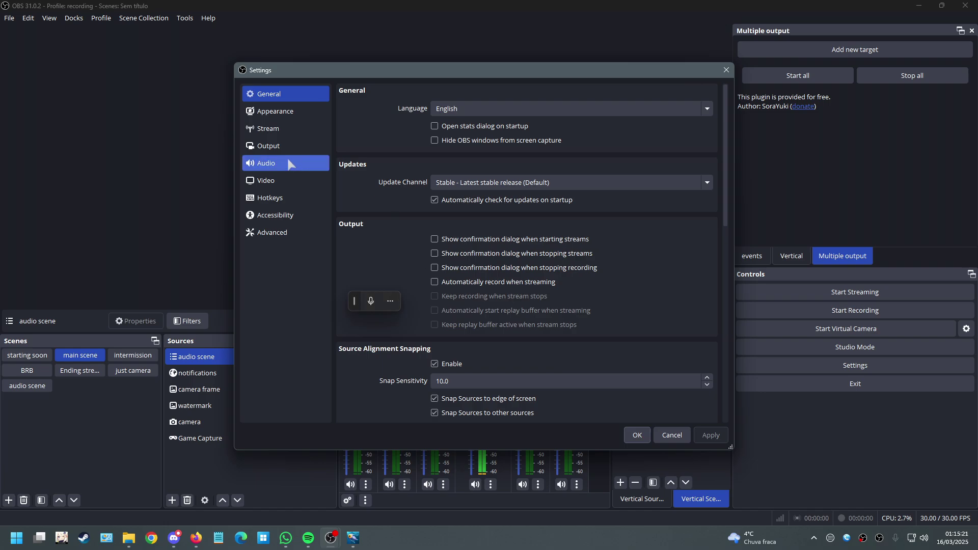
{"action": "left_click", "coordinate": [285, 147]}
{"action": "left_click", "coordinate": [494, 114]}
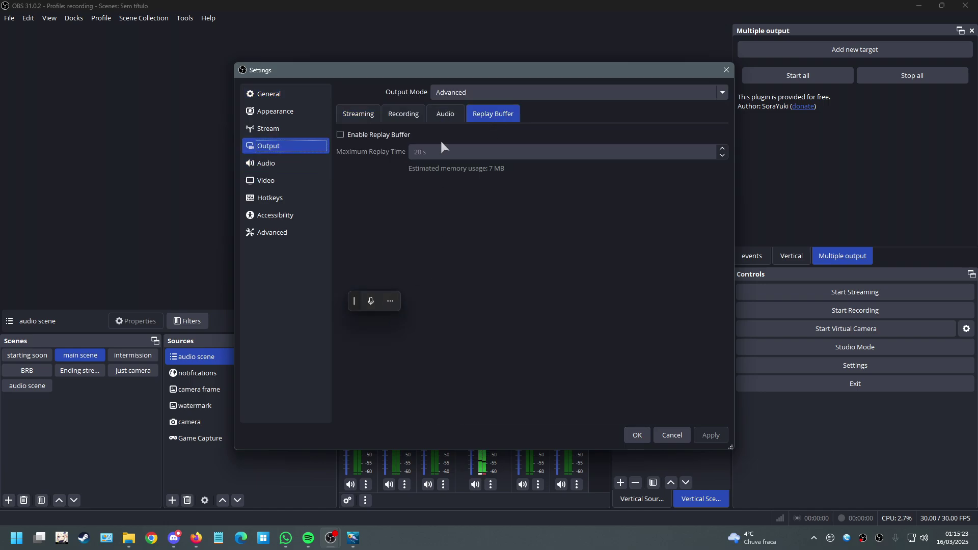
{"action": "left_click", "coordinate": [445, 113]}
{"action": "left_click", "coordinate": [497, 154]}
{"action": "left_click", "coordinate": [489, 249]}
{"action": "left_click", "coordinate": [491, 218]}
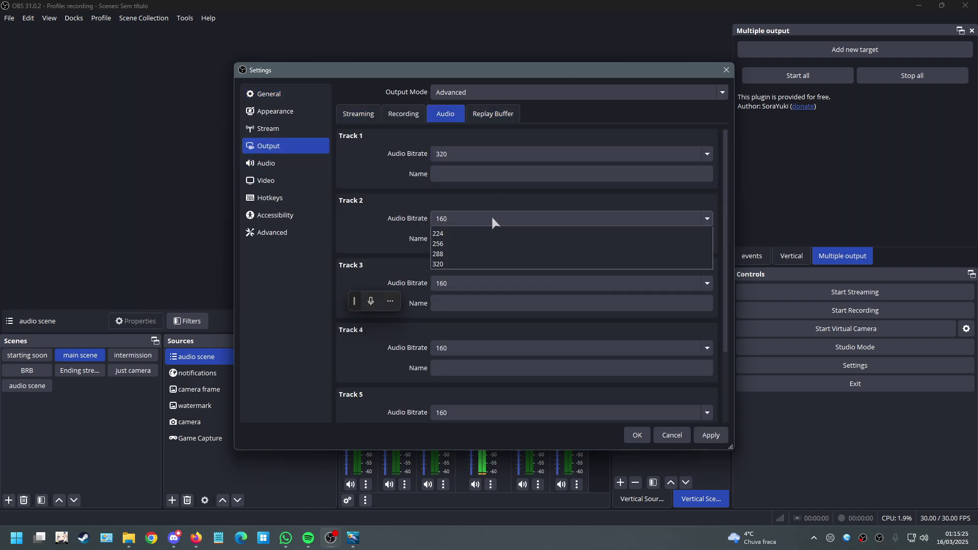
{"action": "left_click", "coordinate": [488, 313]}
{"action": "left_click", "coordinate": [484, 283]}
{"action": "left_click", "coordinate": [480, 380]}
- Set the output audio bitrate of tracks 4 and 5 to 320 and save the settings
{"action": "scroll", "coordinate": [497, 287], "scroll_direction": "down", "scroll_amount": 1}
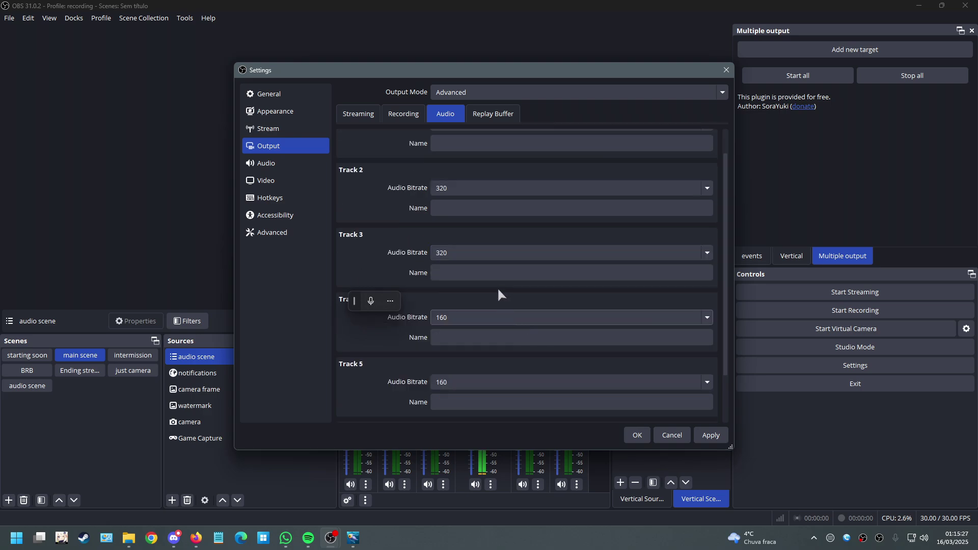
{"action": "left_click", "coordinate": [491, 317]}
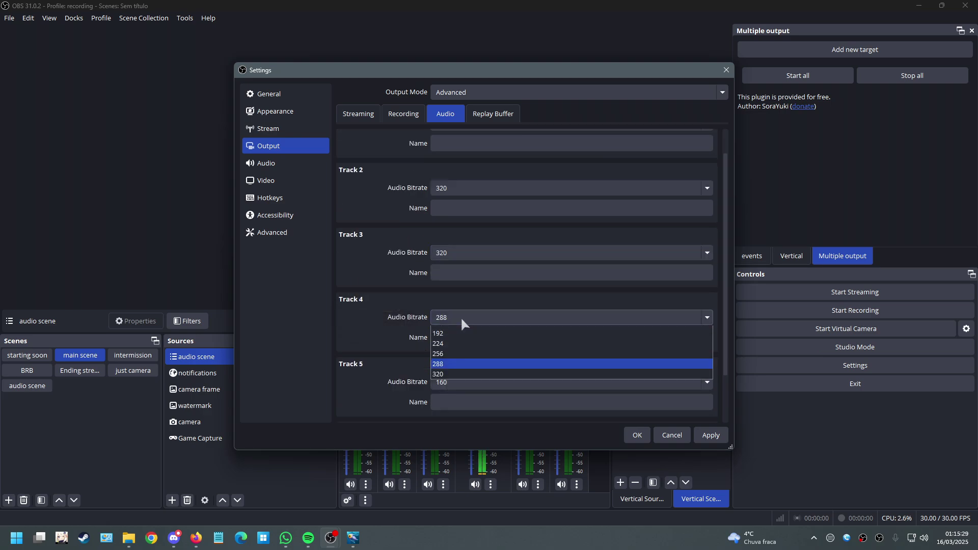
{"action": "left_click", "coordinate": [460, 413]}
{"action": "left_click", "coordinate": [467, 382]}
{"action": "left_click", "coordinate": [463, 478]}
{"action": "left_click", "coordinate": [478, 381]}
{"action": "left_click", "coordinate": [464, 477]}
{"action": "left_click", "coordinate": [634, 434]}
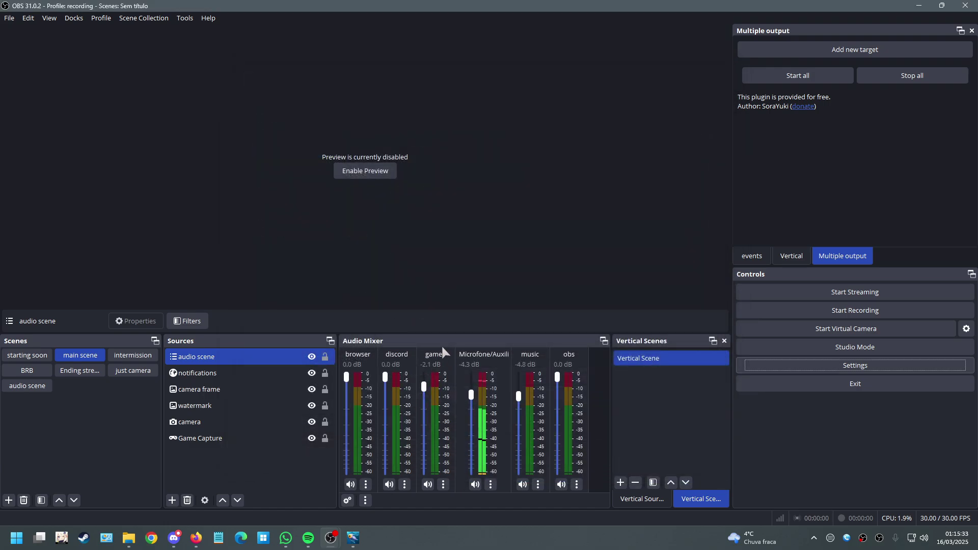